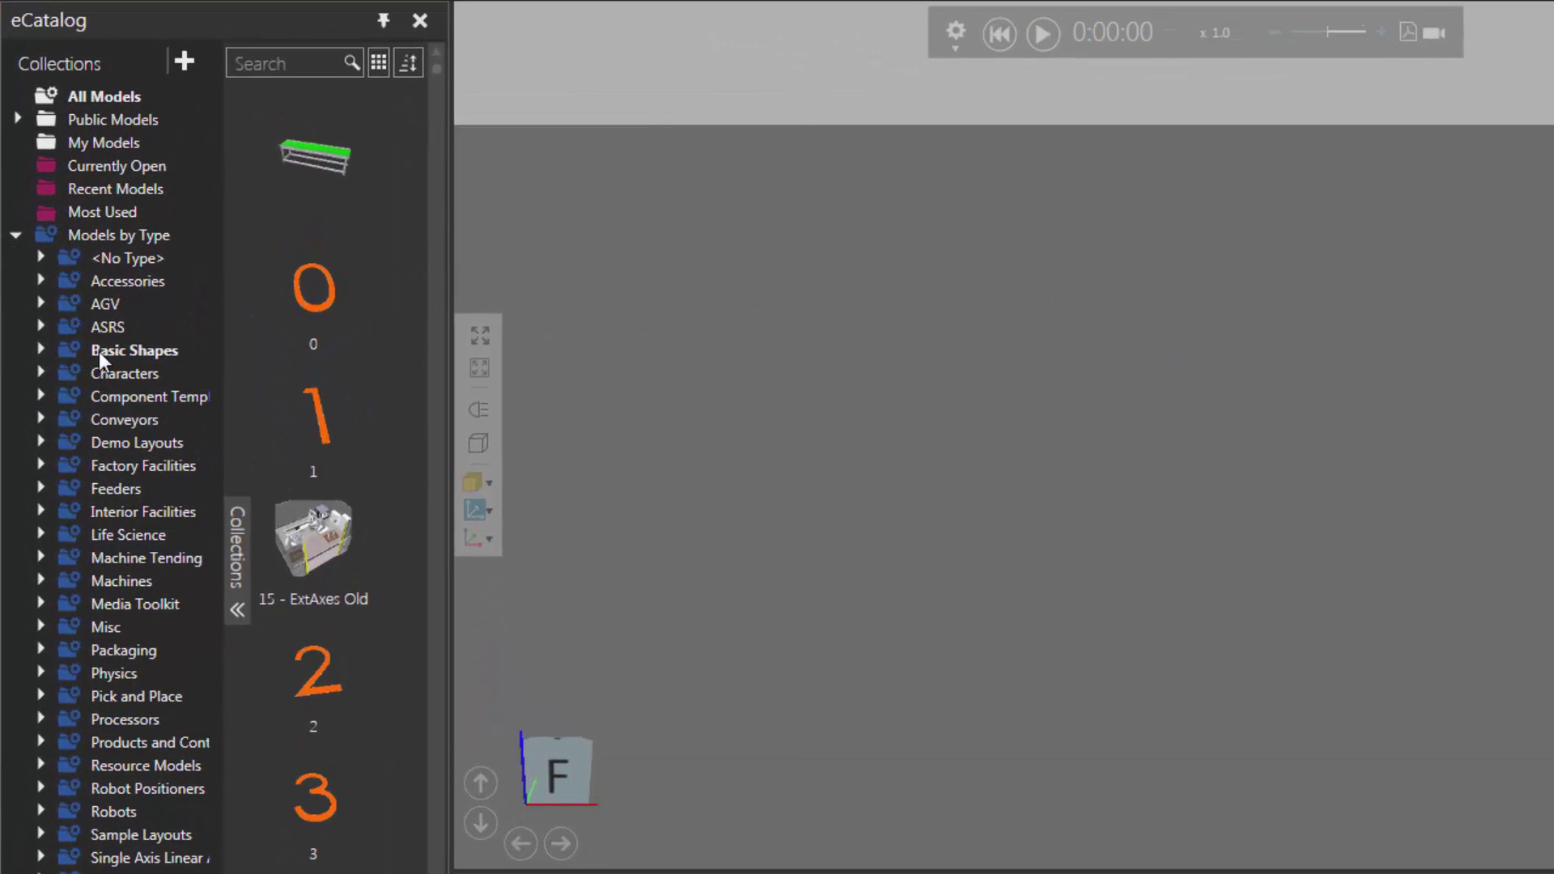
Add Block Geo, CylinderGeo and Sphere Geo (Ball) from the Basic Shapes collection, placing them side by side in the layout
{"action": "left_click", "coordinate": [99, 351]}
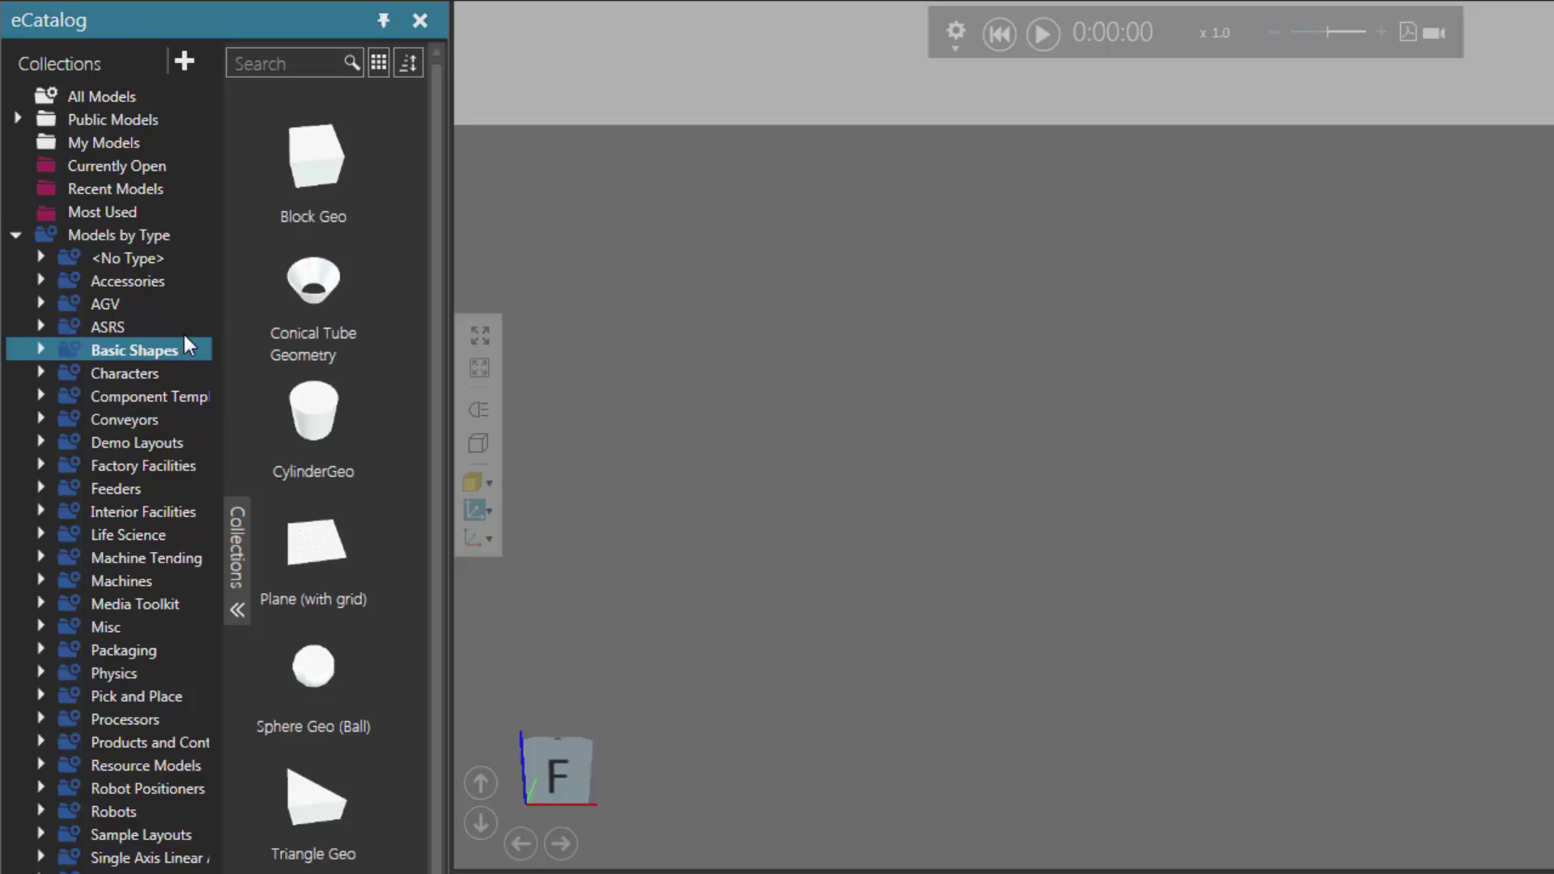
{"action": "double_click", "coordinate": [317, 172]}
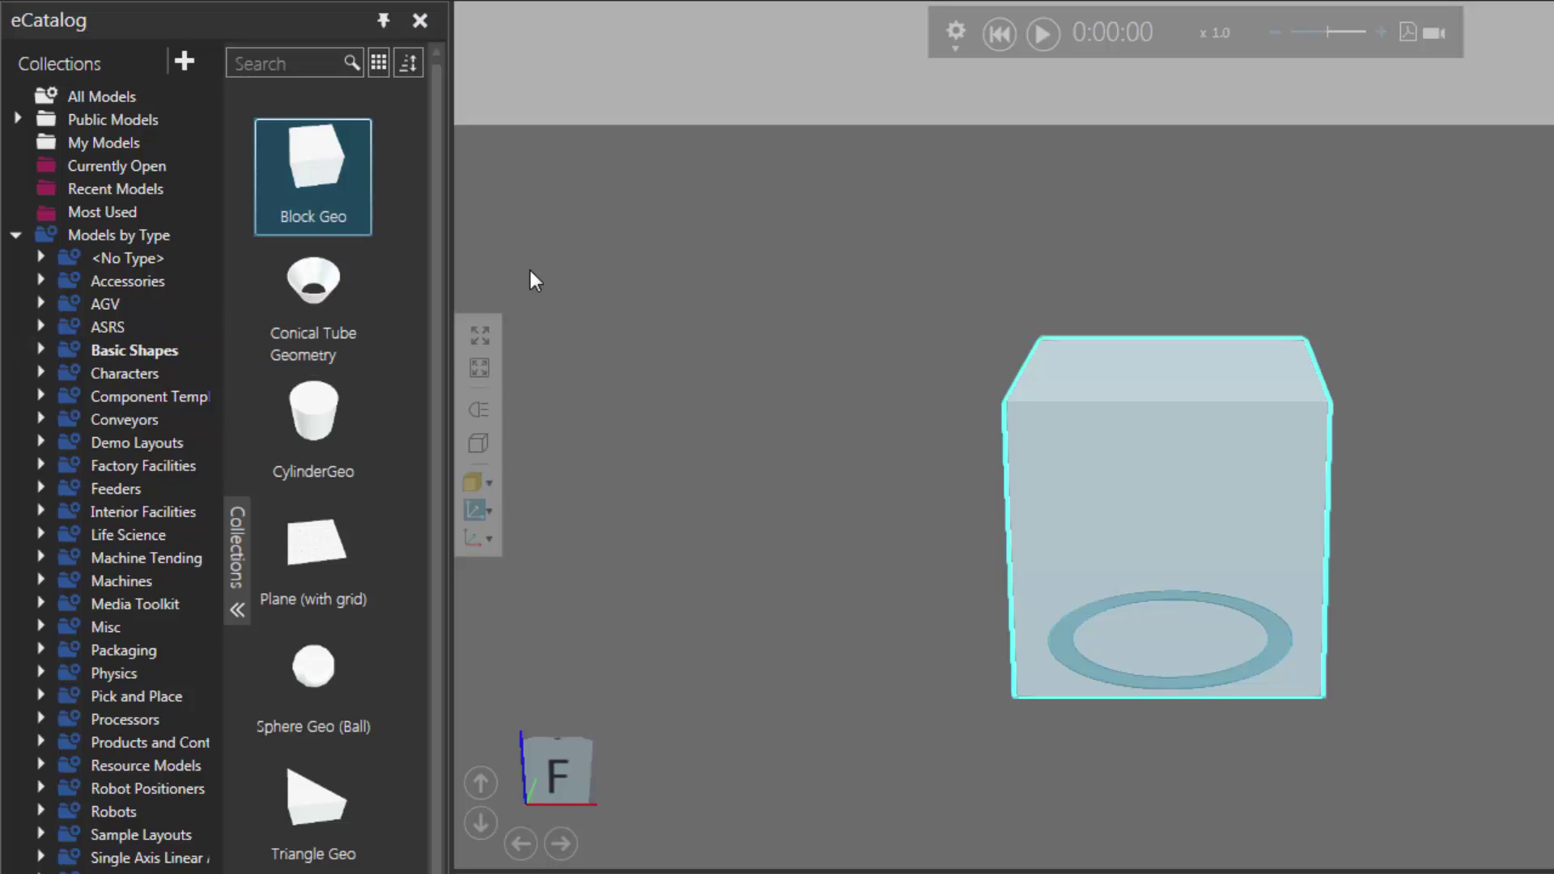
{"action": "left_click", "coordinate": [316, 424]}
{"action": "left_click_drag", "start_coordinate": [1550, 627], "coordinate": [1547, 625]}
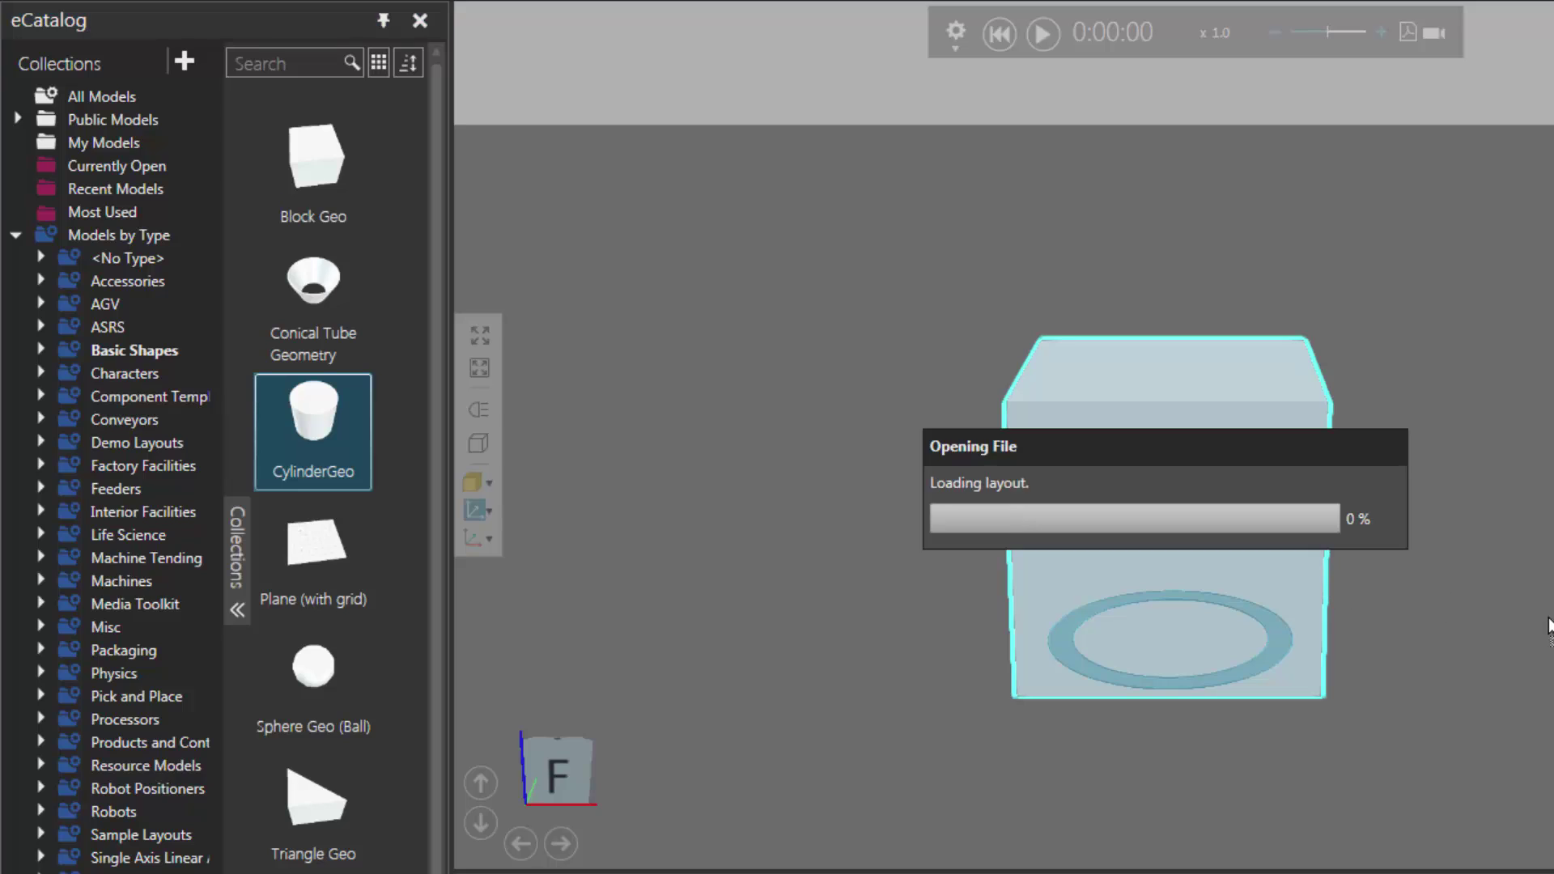
{"action": "right_click_drag", "start_coordinate": [1547, 625], "coordinate": [725, 756]}
{"action": "left_click", "coordinate": [313, 666]}
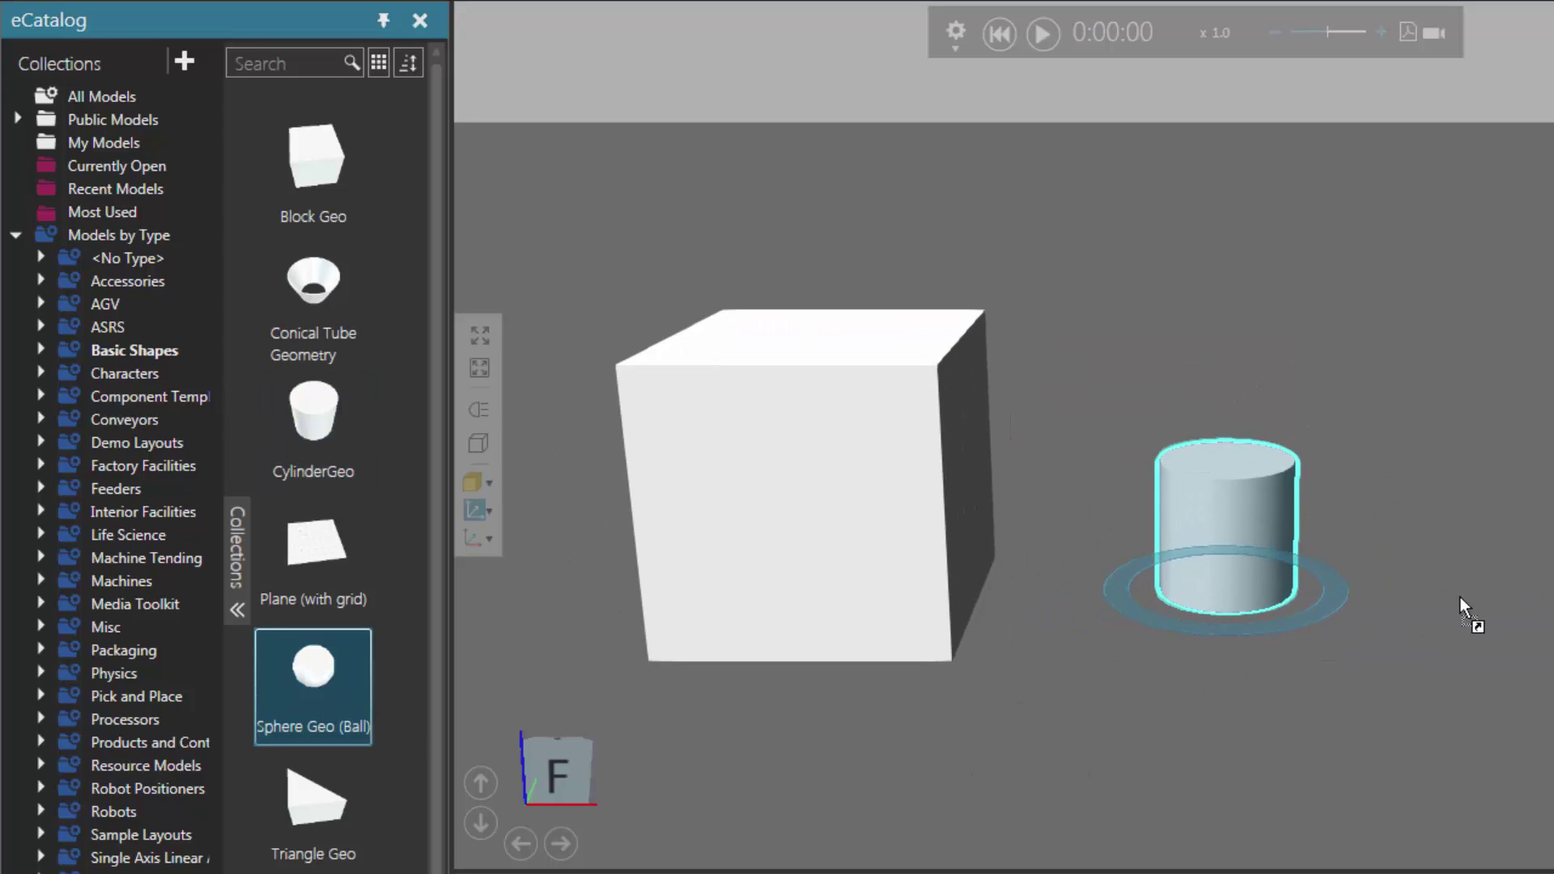
{"action": "left_click_drag", "start_coordinate": [1460, 595], "coordinate": [1484, 591]}
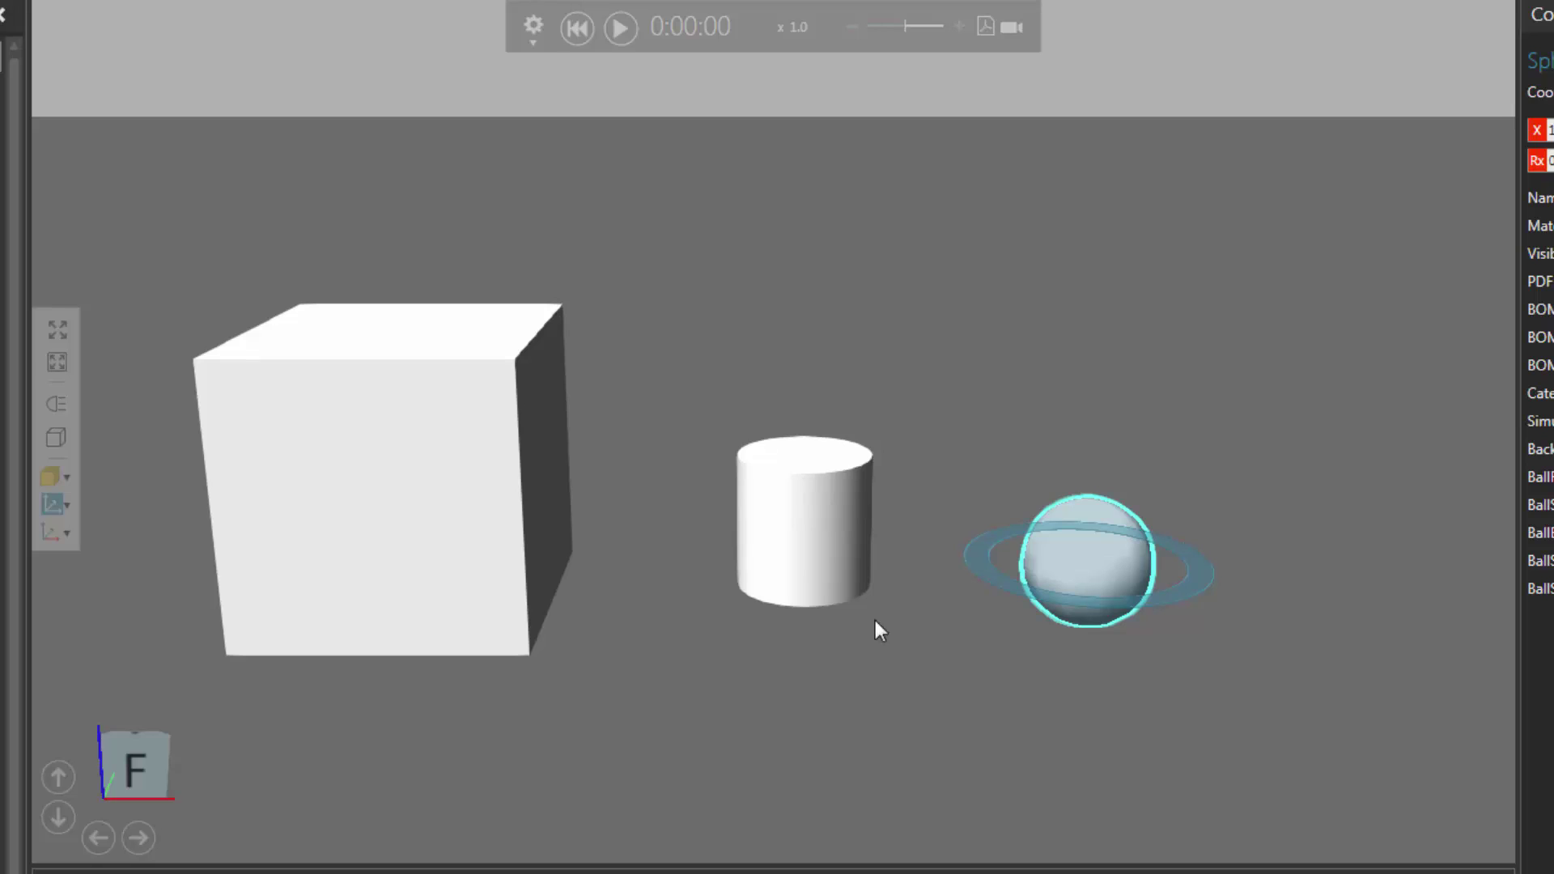
Select the block, cylinder and sphere together and raise them vertically well above the floor
{"action": "key", "text": "ctrl"}
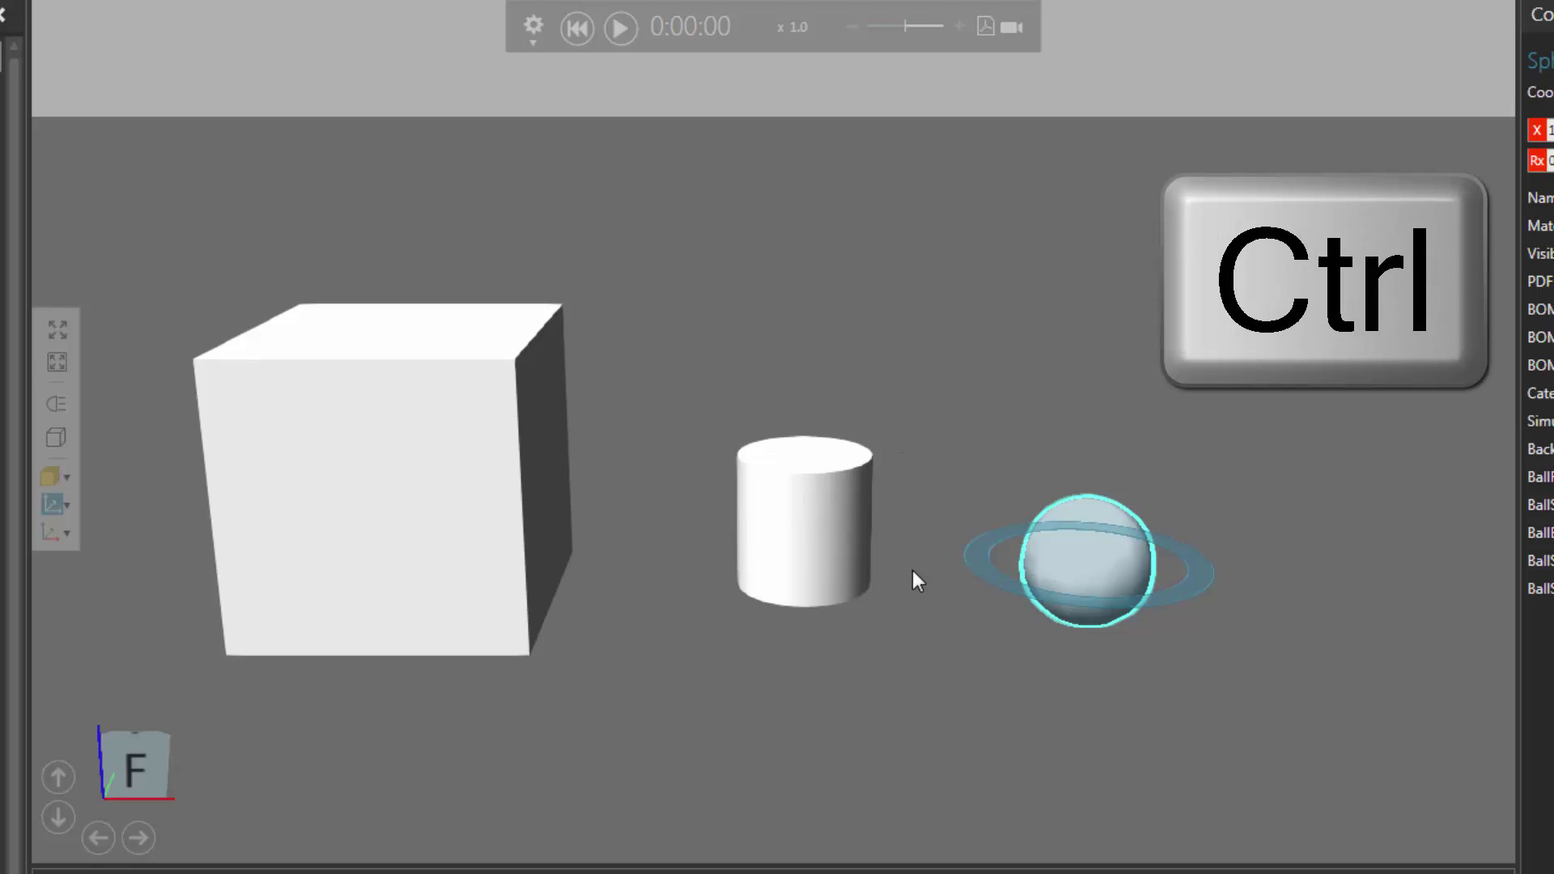
{"action": "left_click", "coordinate": [828, 526], "text": "ctrl"}
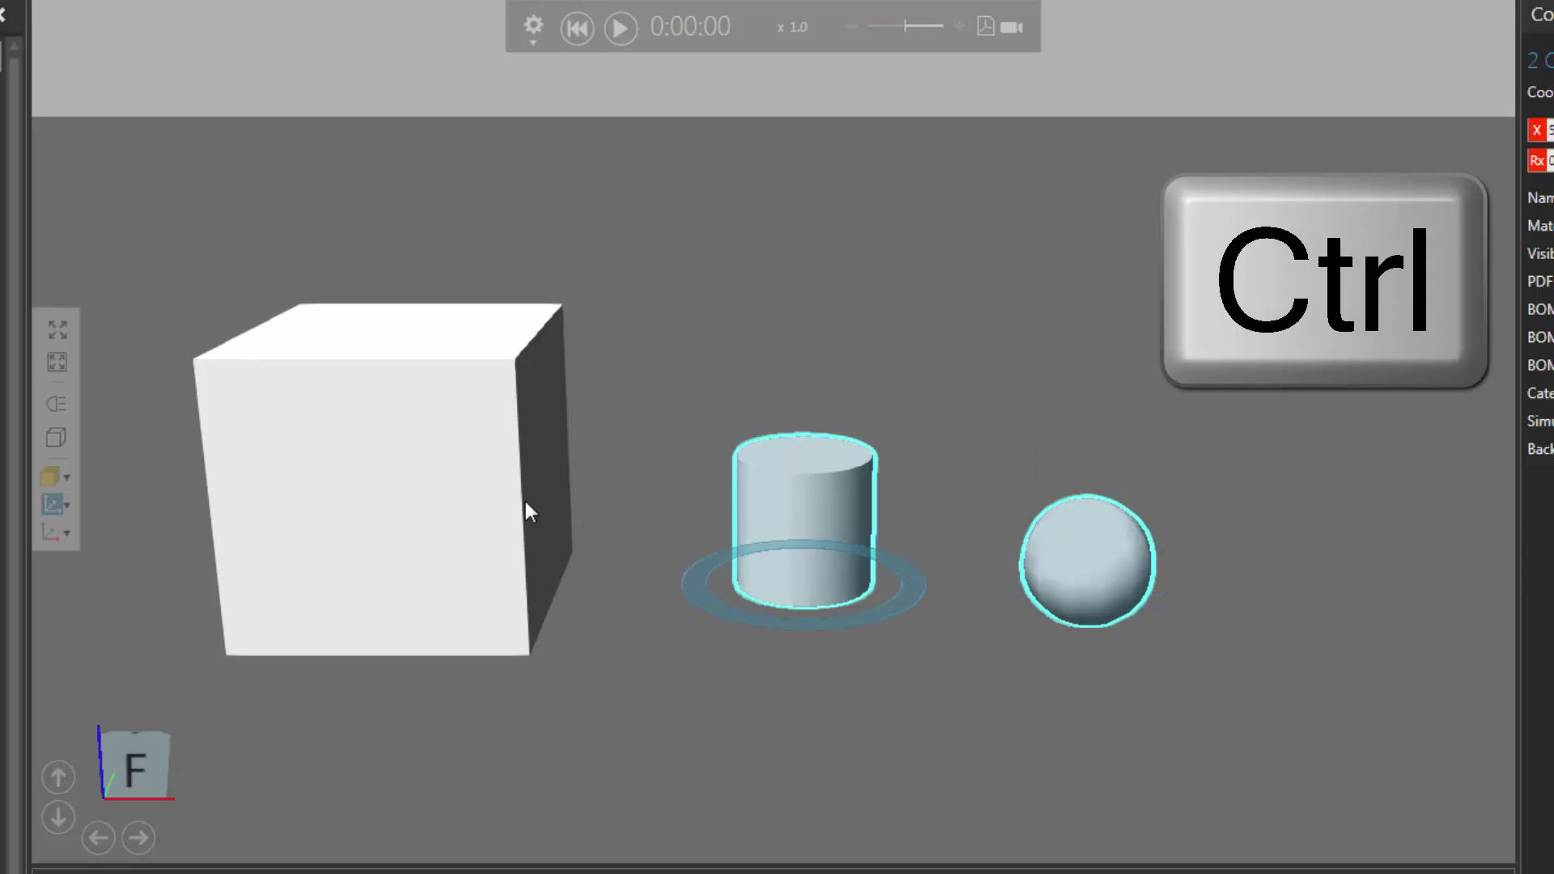
{"action": "left_click", "coordinate": [484, 483], "text": "ctrl"}
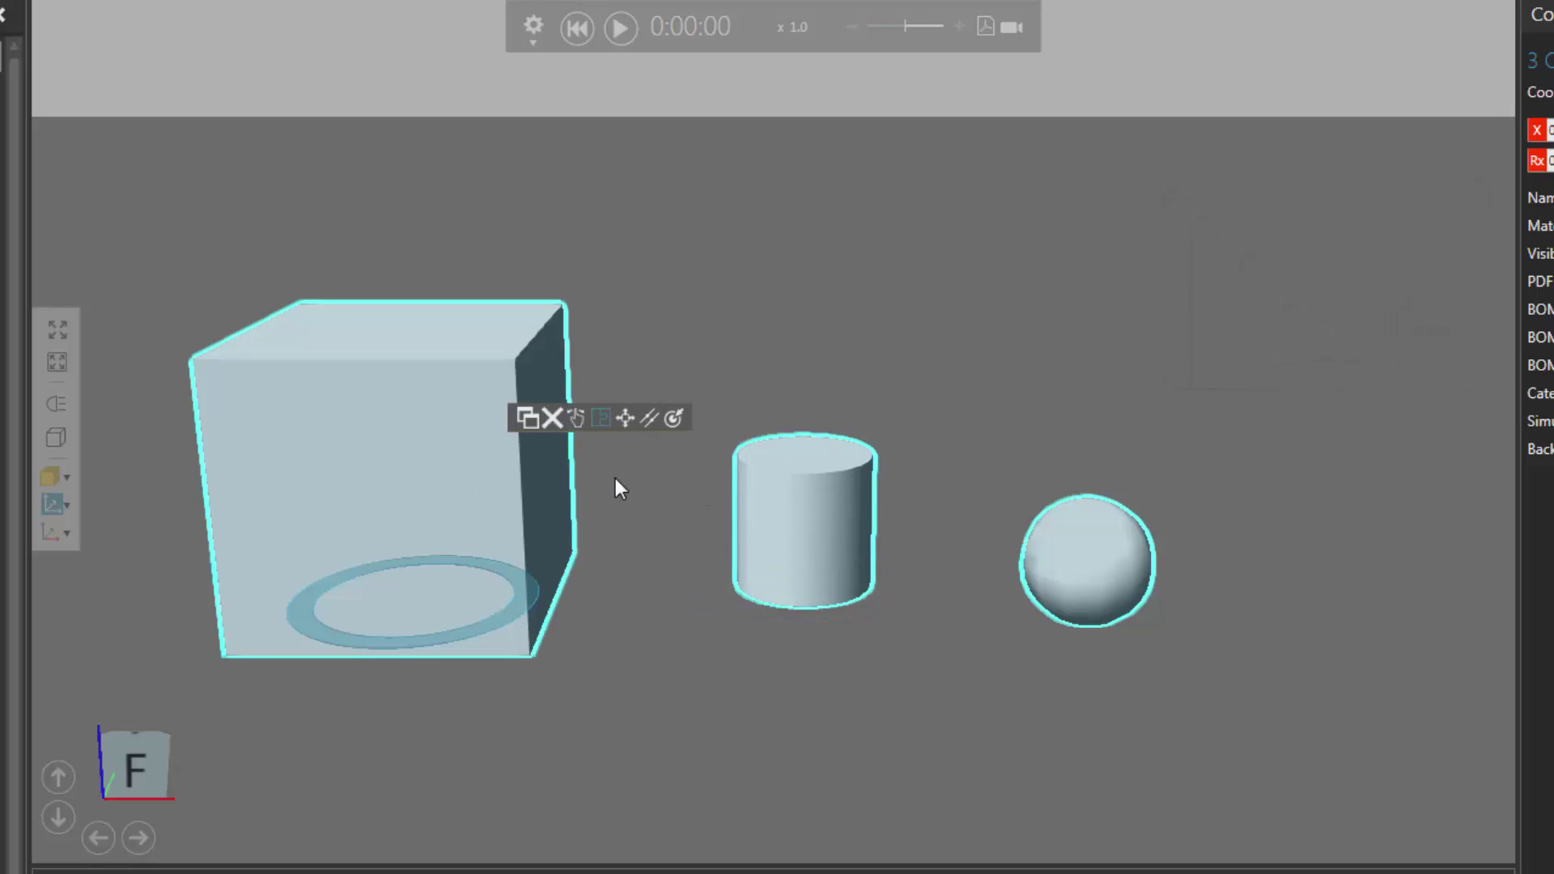
{"action": "left_click", "coordinate": [625, 419]}
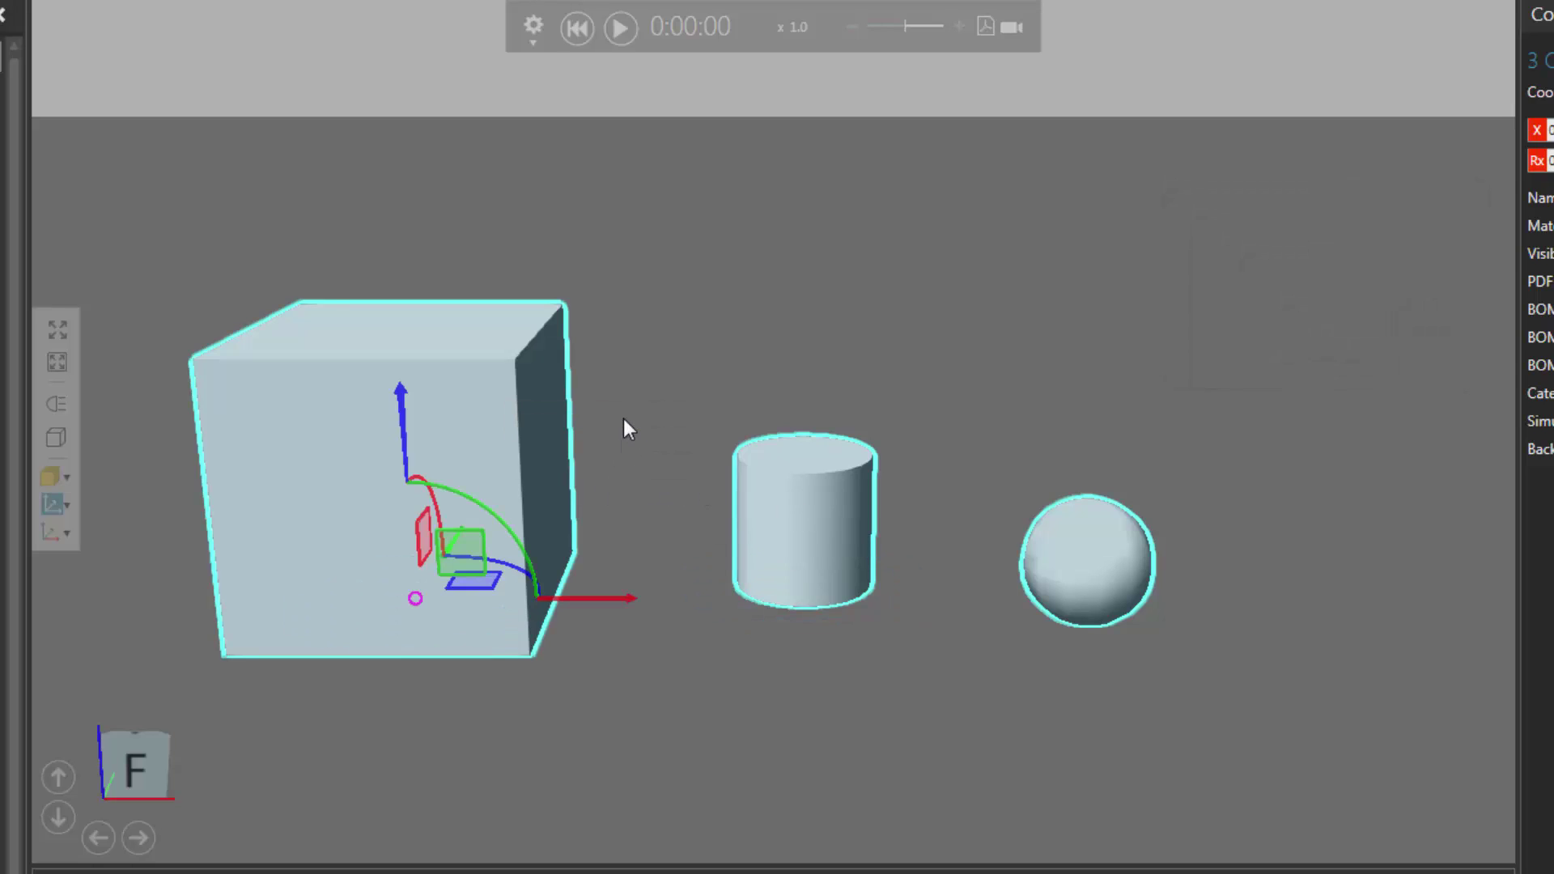
{"action": "left_click_drag", "start_coordinate": [407, 447], "coordinate": [376, 59]}
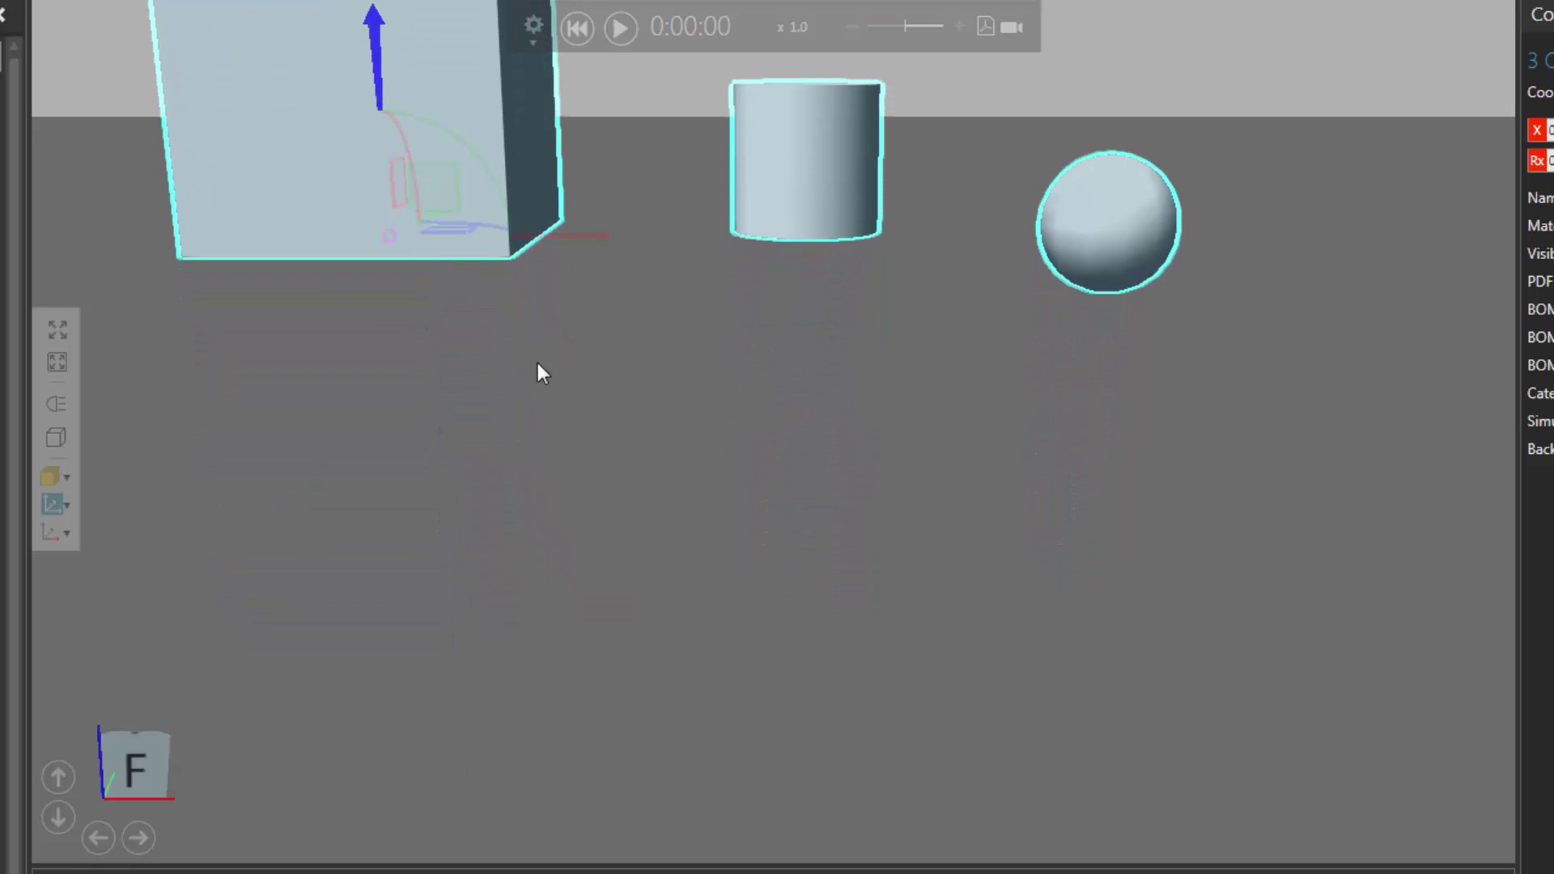
{"action": "scroll", "coordinate": [633, 521], "scroll_direction": "down", "scroll_amount": 5}
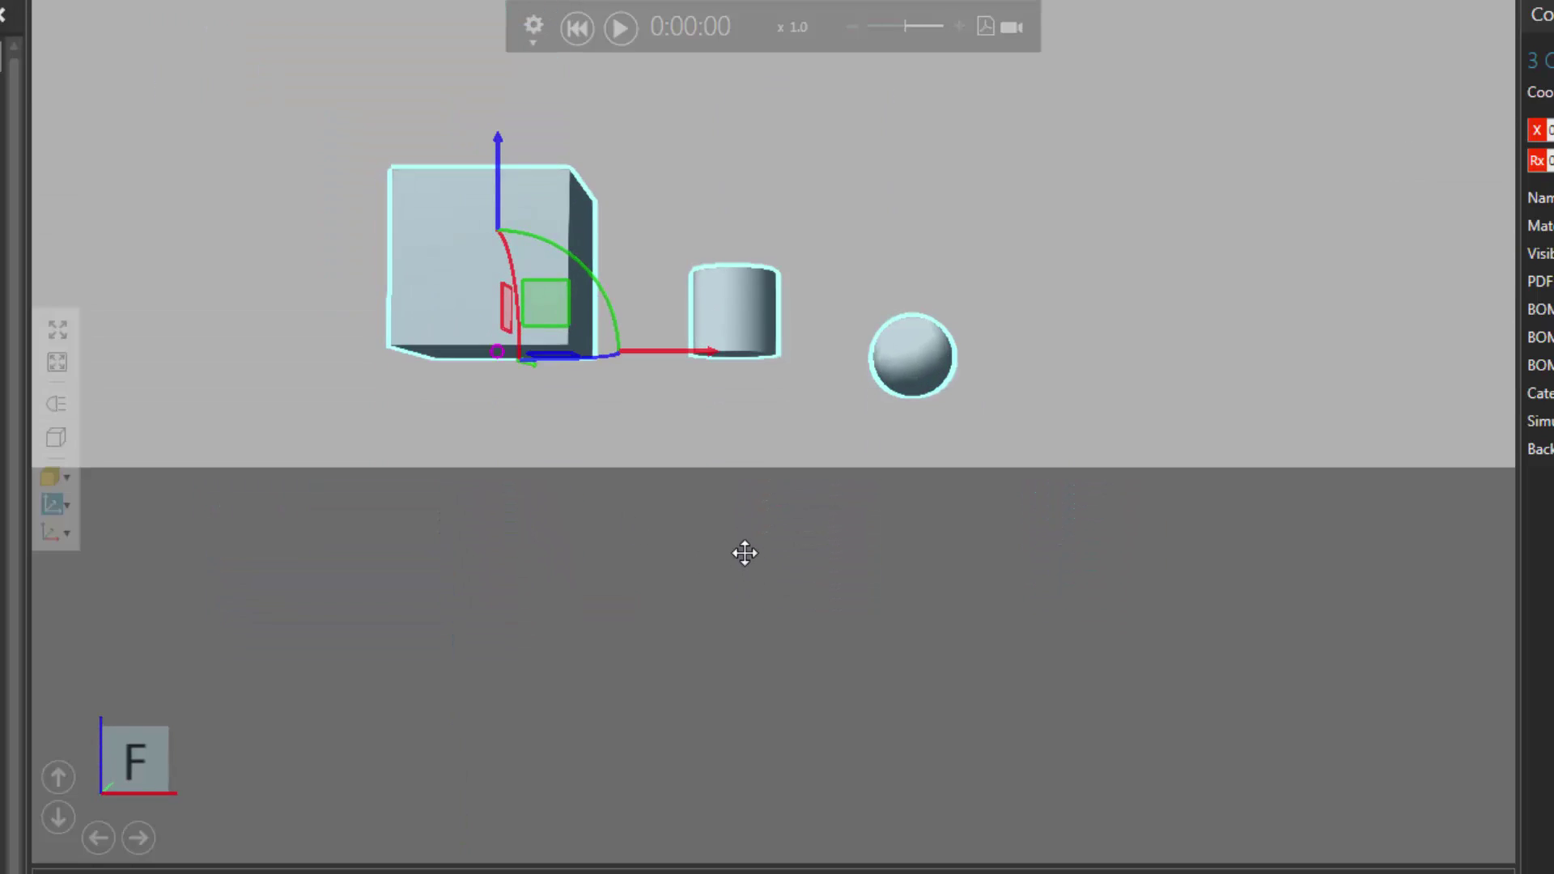
{"action": "left_click", "coordinate": [955, 600]}
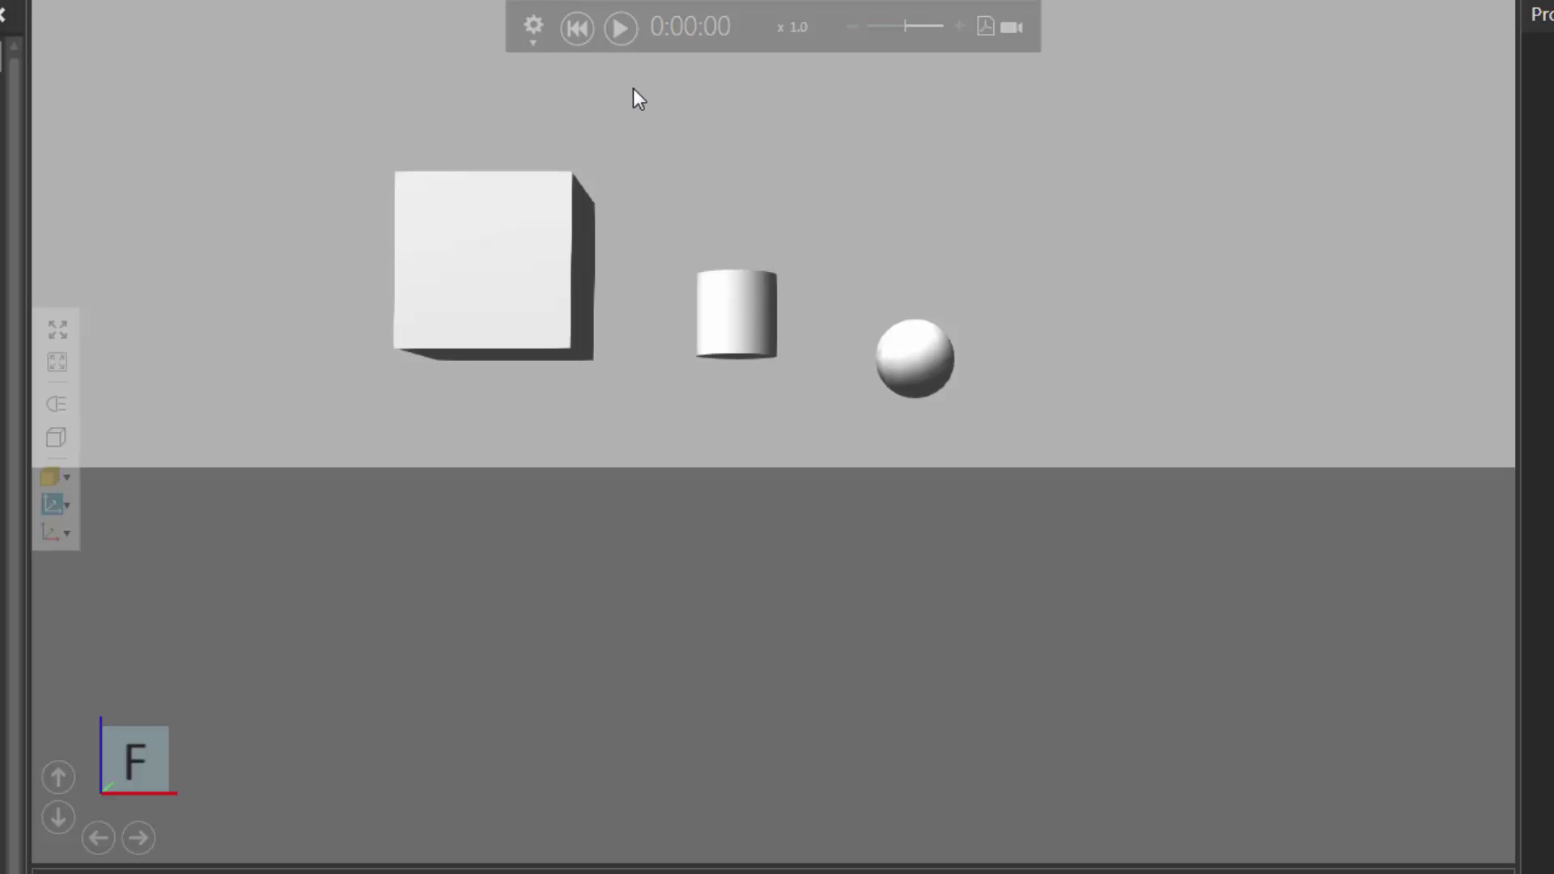
Run the simulation to check how the three shapes behave without physics, and reset it
{"action": "left_click", "coordinate": [623, 26]}
{"action": "left_click", "coordinate": [625, 46]}
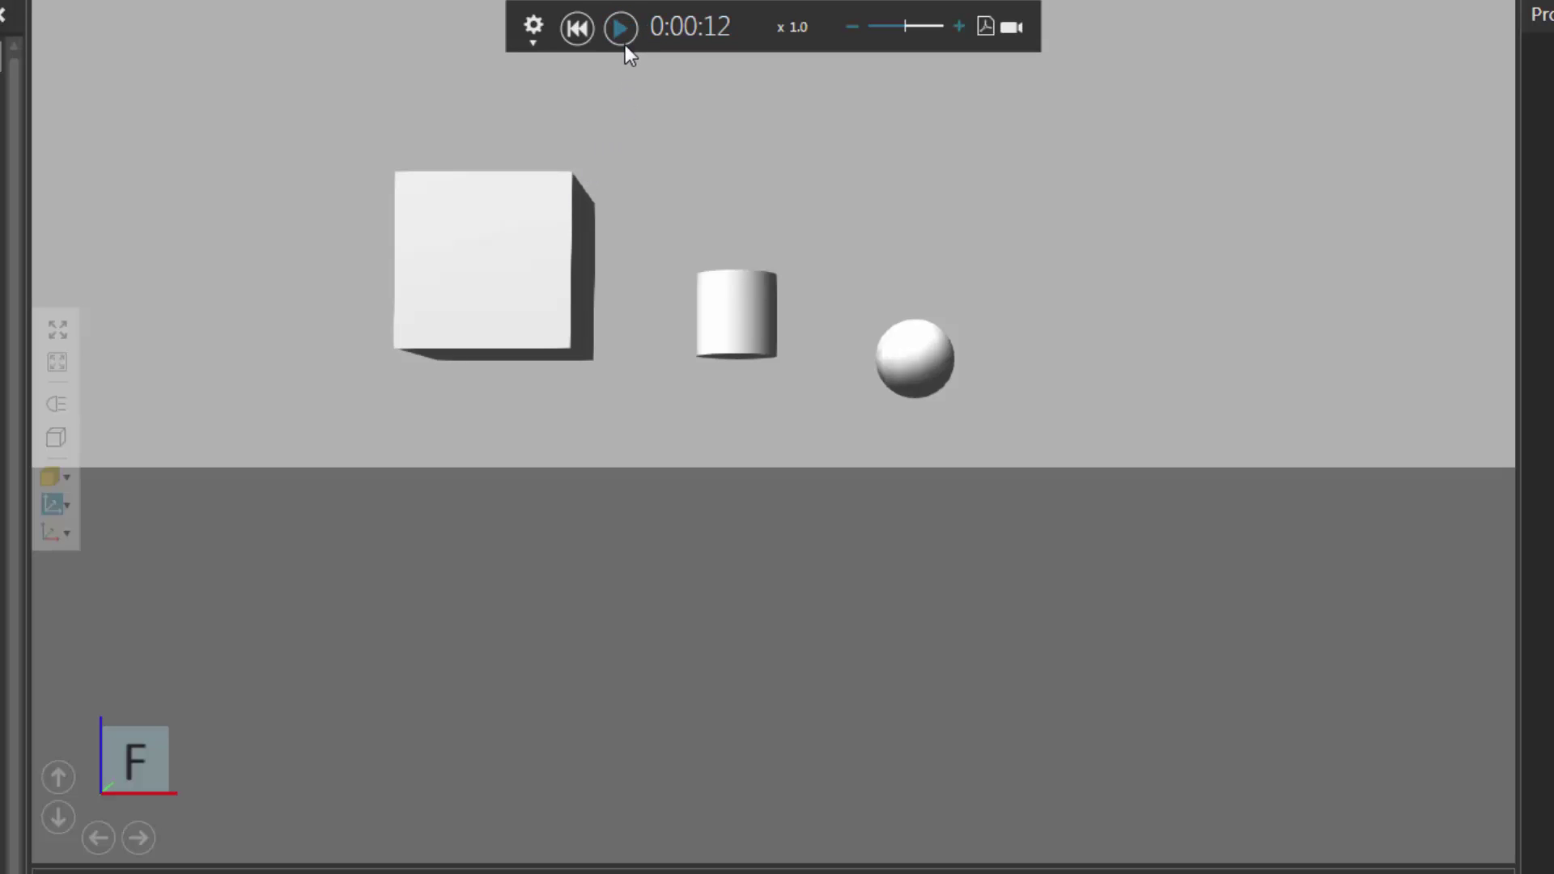
{"action": "left_click", "coordinate": [575, 37]}
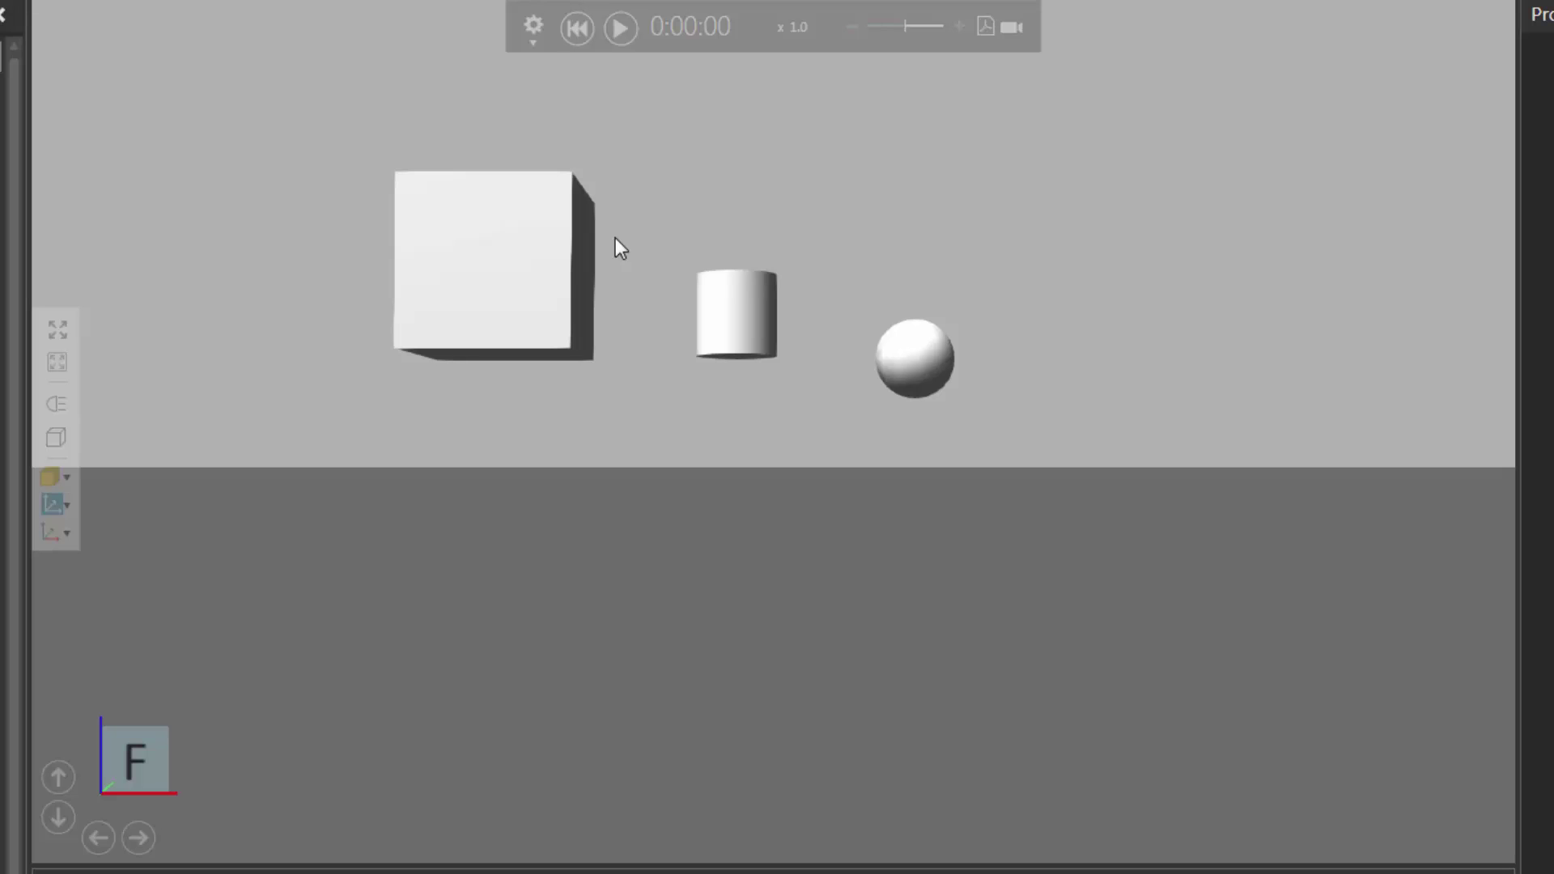
Add a physics Entity behavior to the block in the modeling environment
{"action": "left_click", "coordinate": [470, 267]}
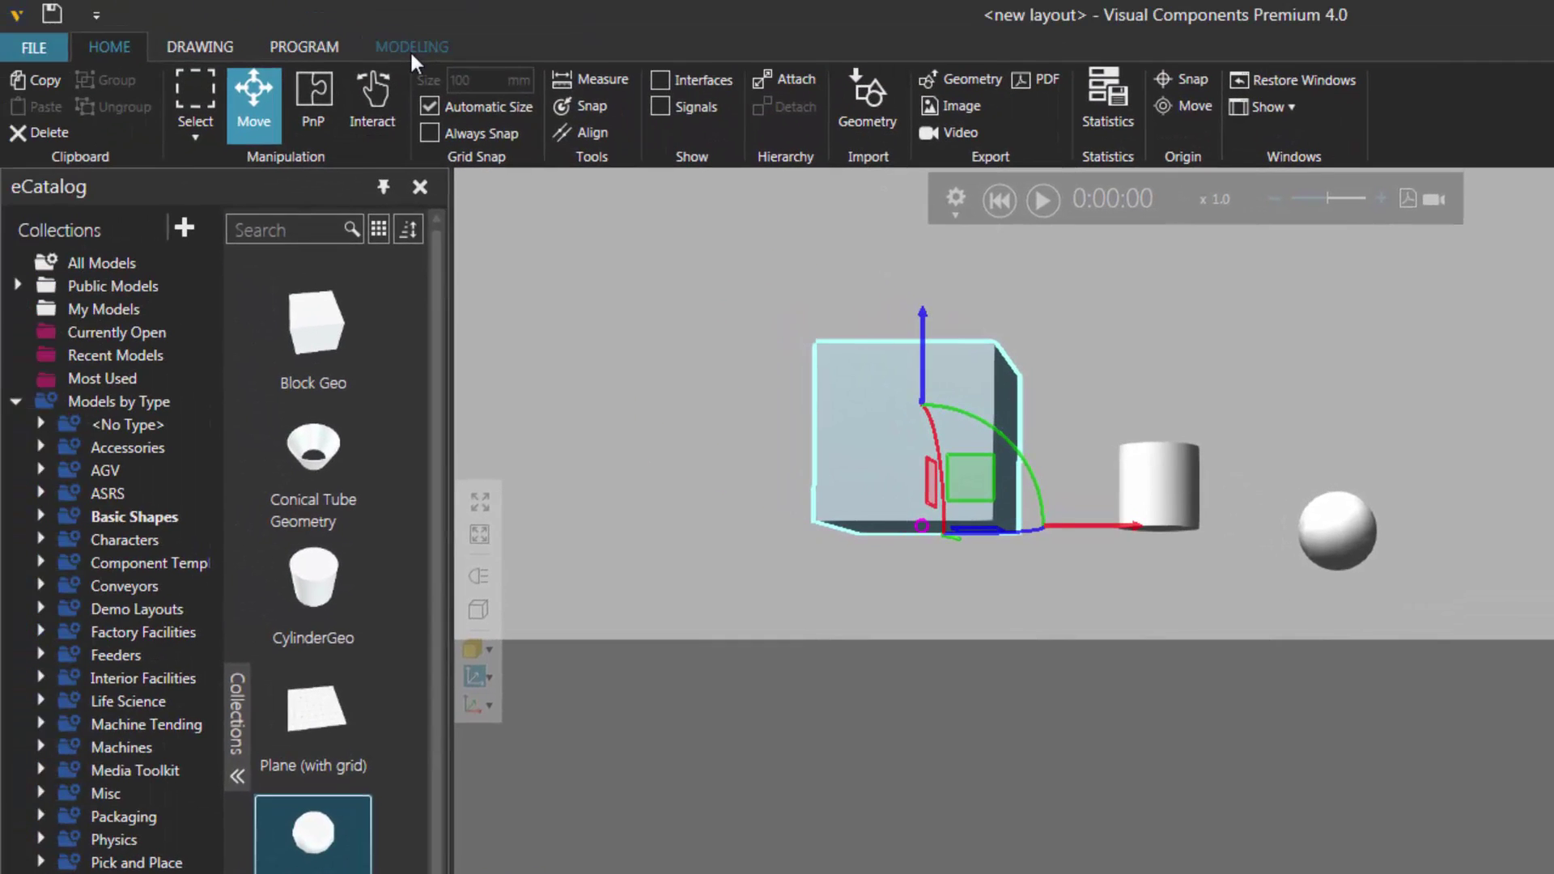
{"action": "left_click", "coordinate": [411, 49]}
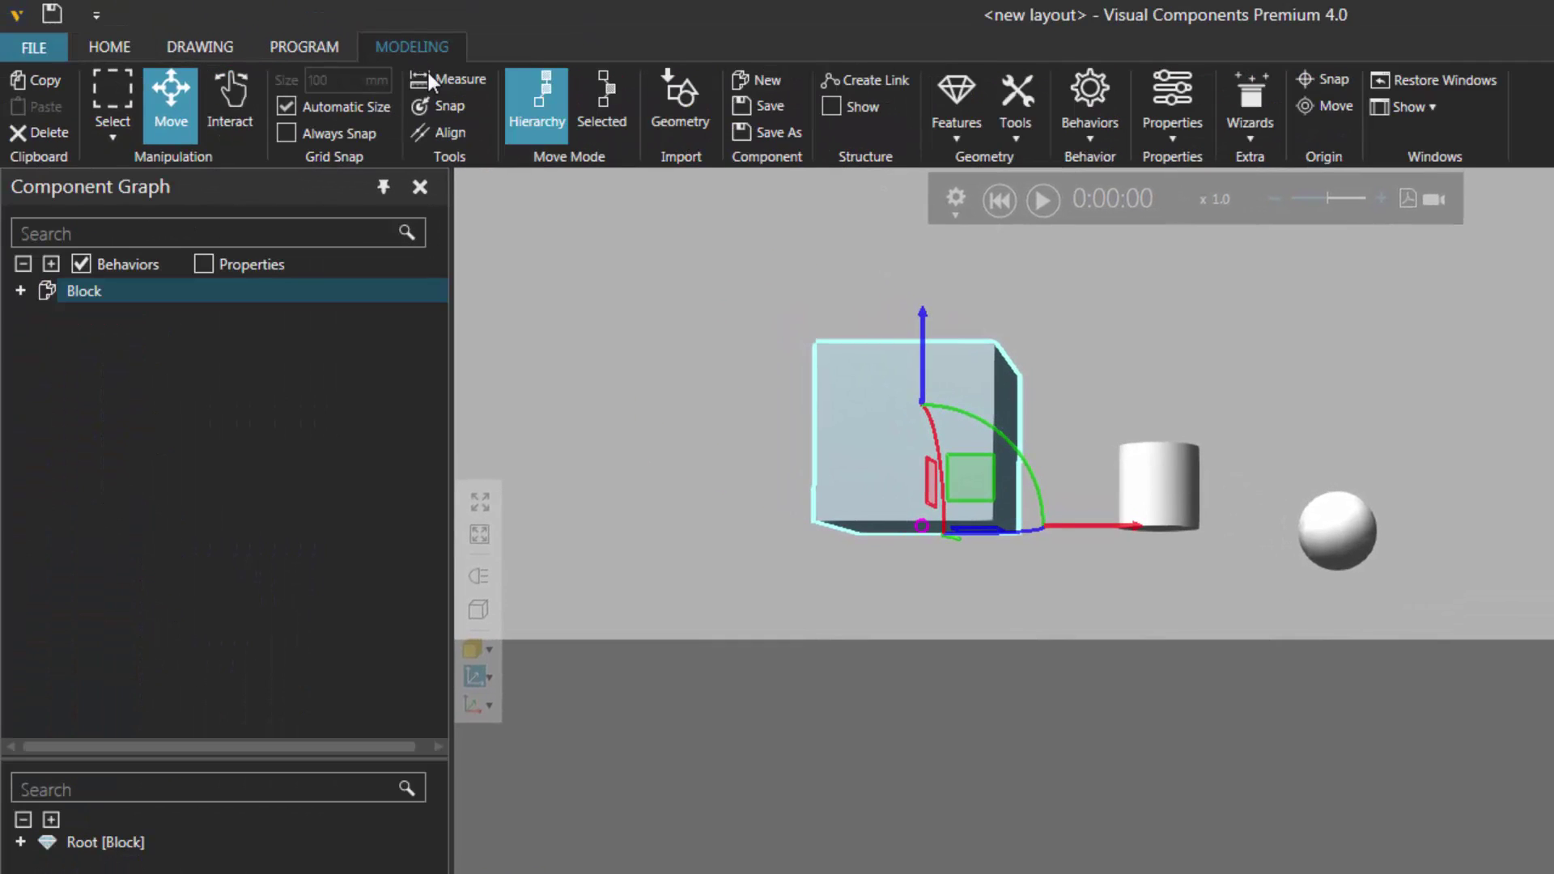
{"action": "left_click", "coordinate": [1086, 137]}
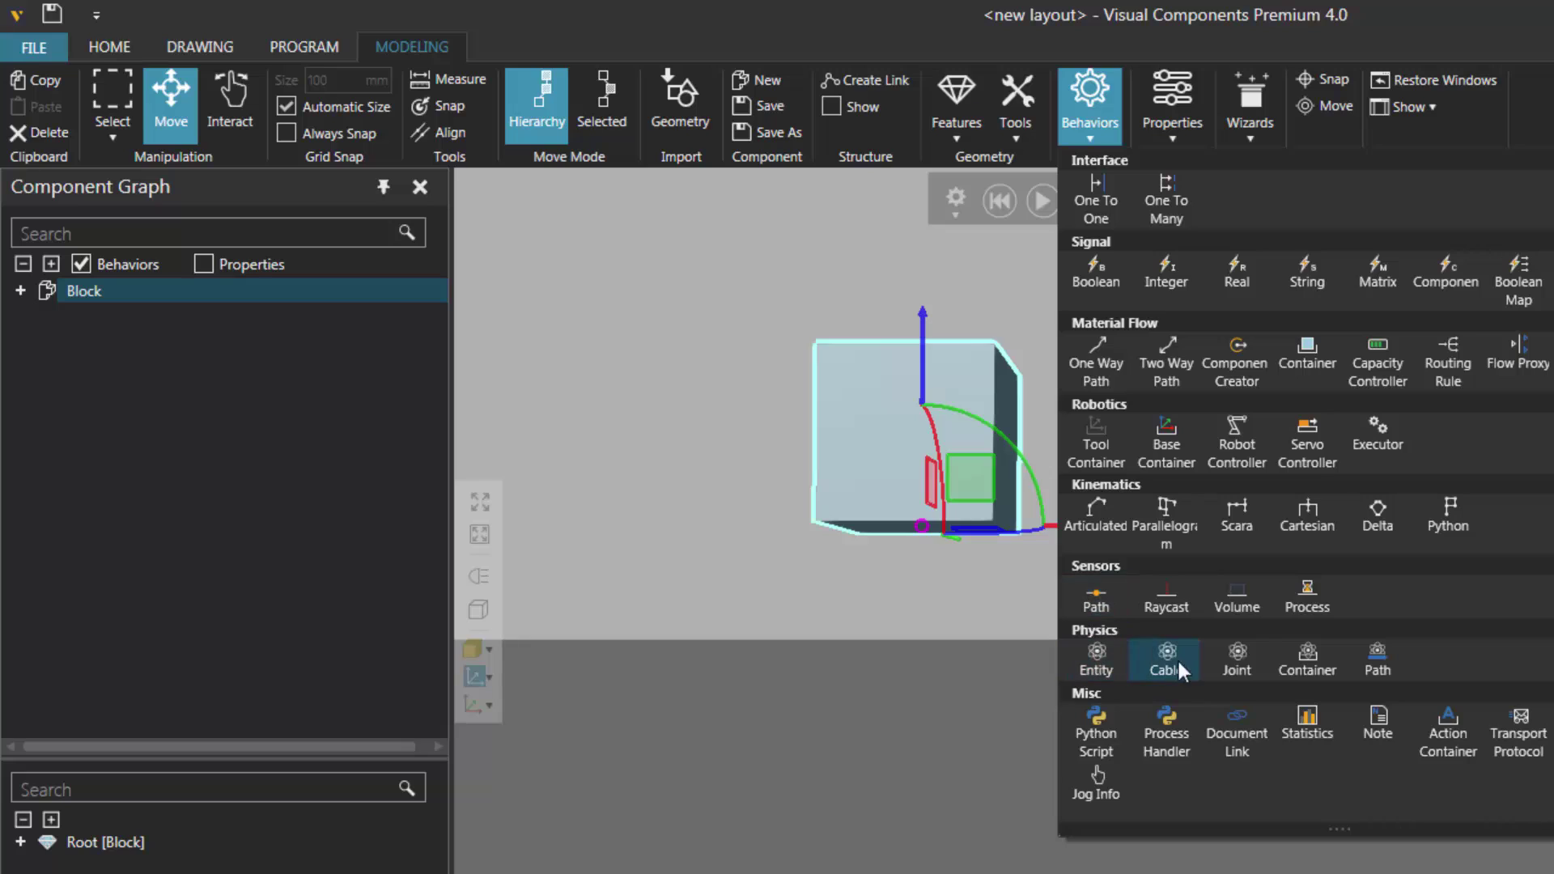
{"action": "left_click", "coordinate": [1097, 659]}
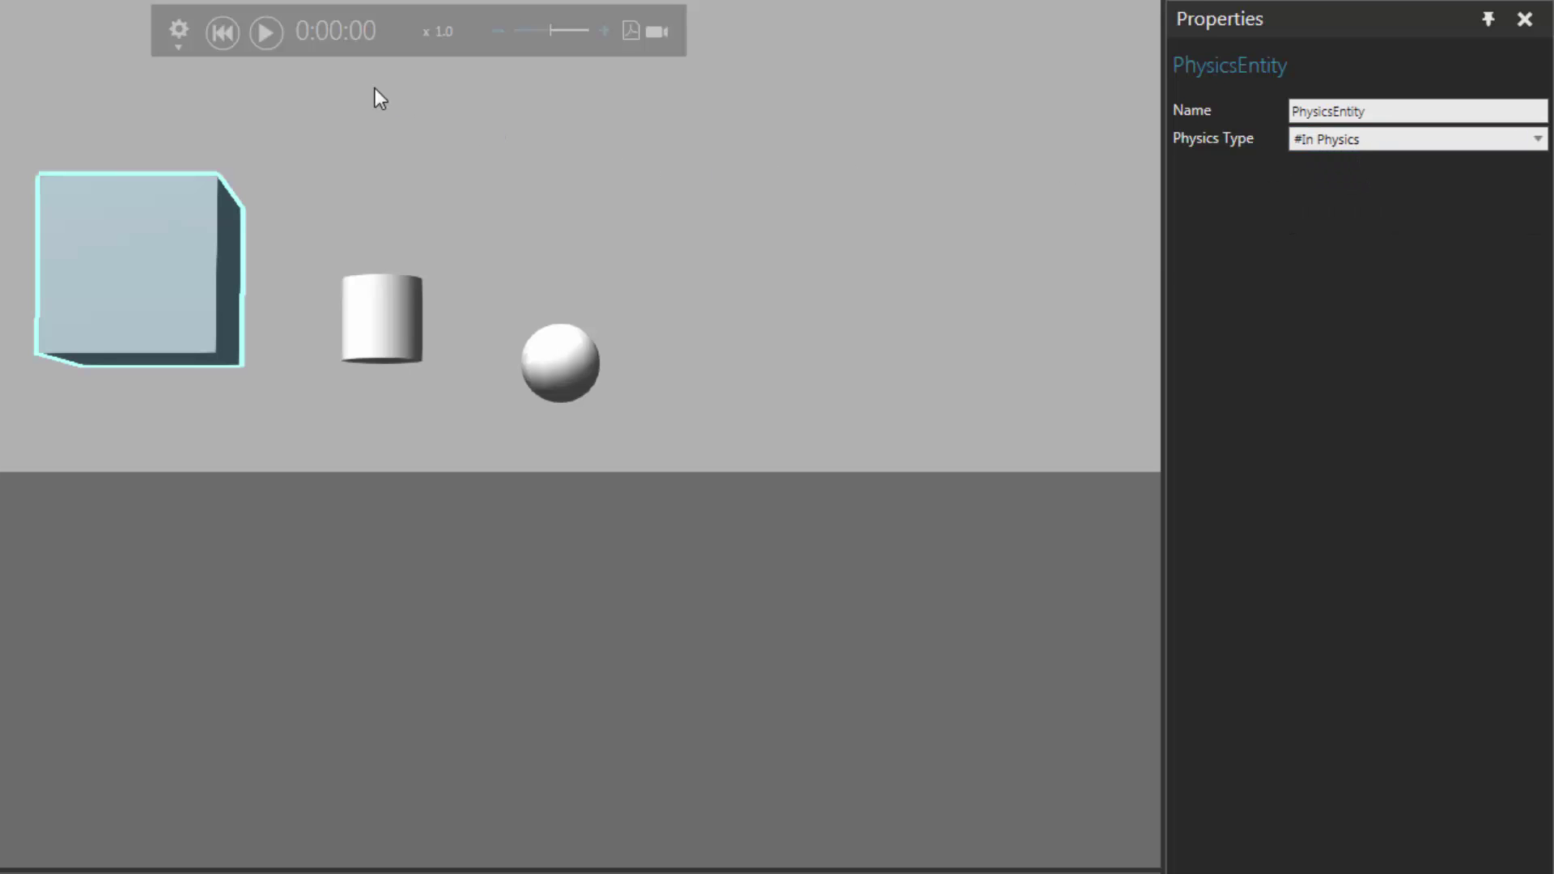
Simulate the block with its In Physics type, pull it sideways while running, and reset the simulation
{"action": "left_click", "coordinate": [267, 40]}
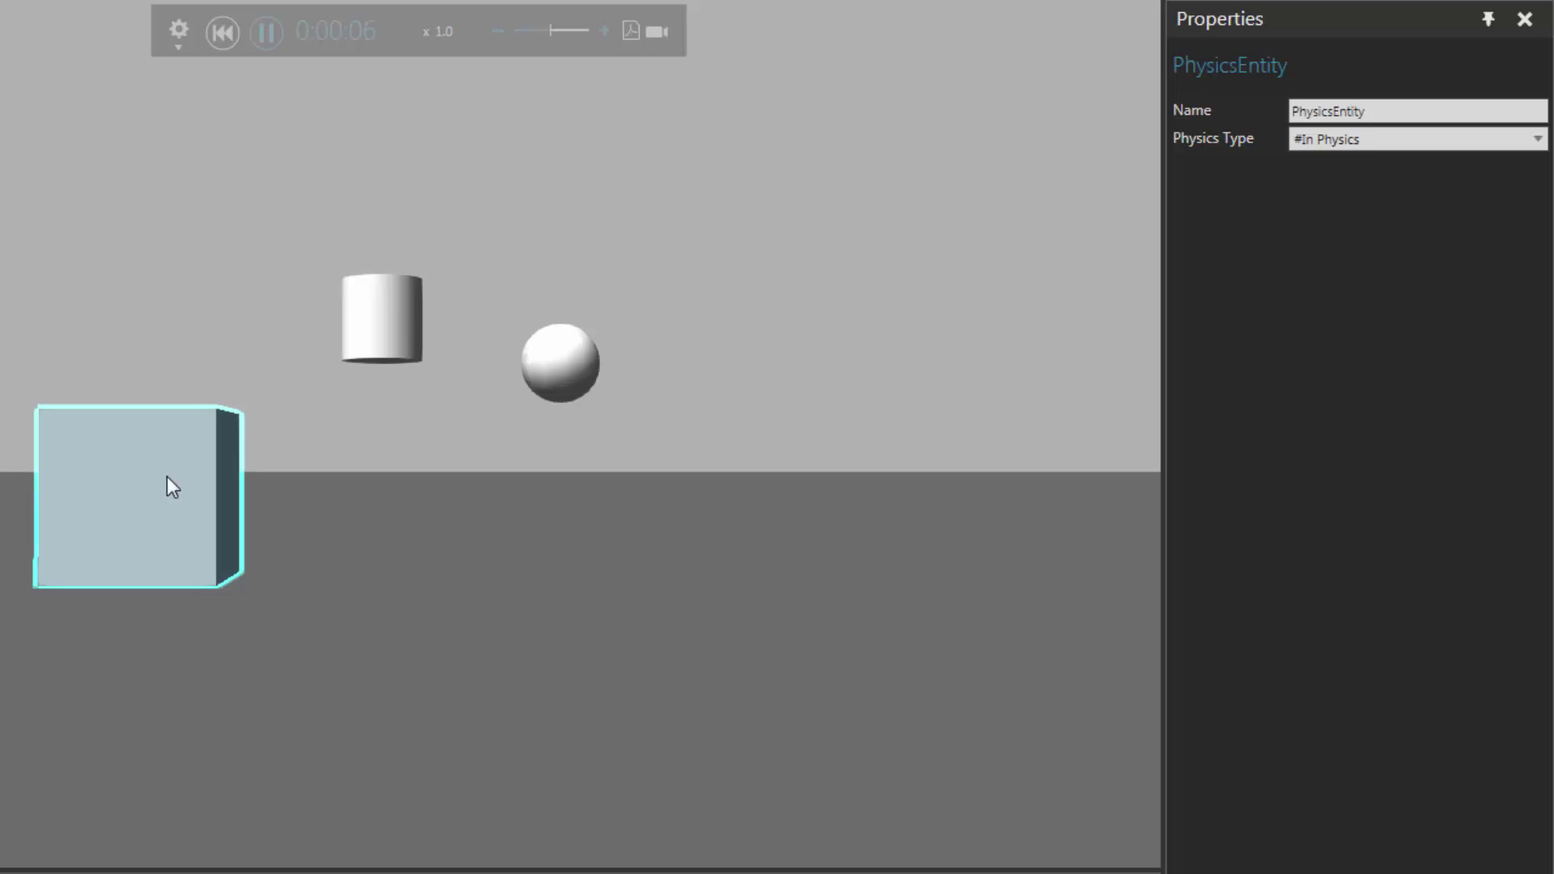
{"action": "left_click_drag", "start_coordinate": [180, 496], "coordinate": [270, 527]}
{"action": "left_click", "coordinate": [268, 38]}
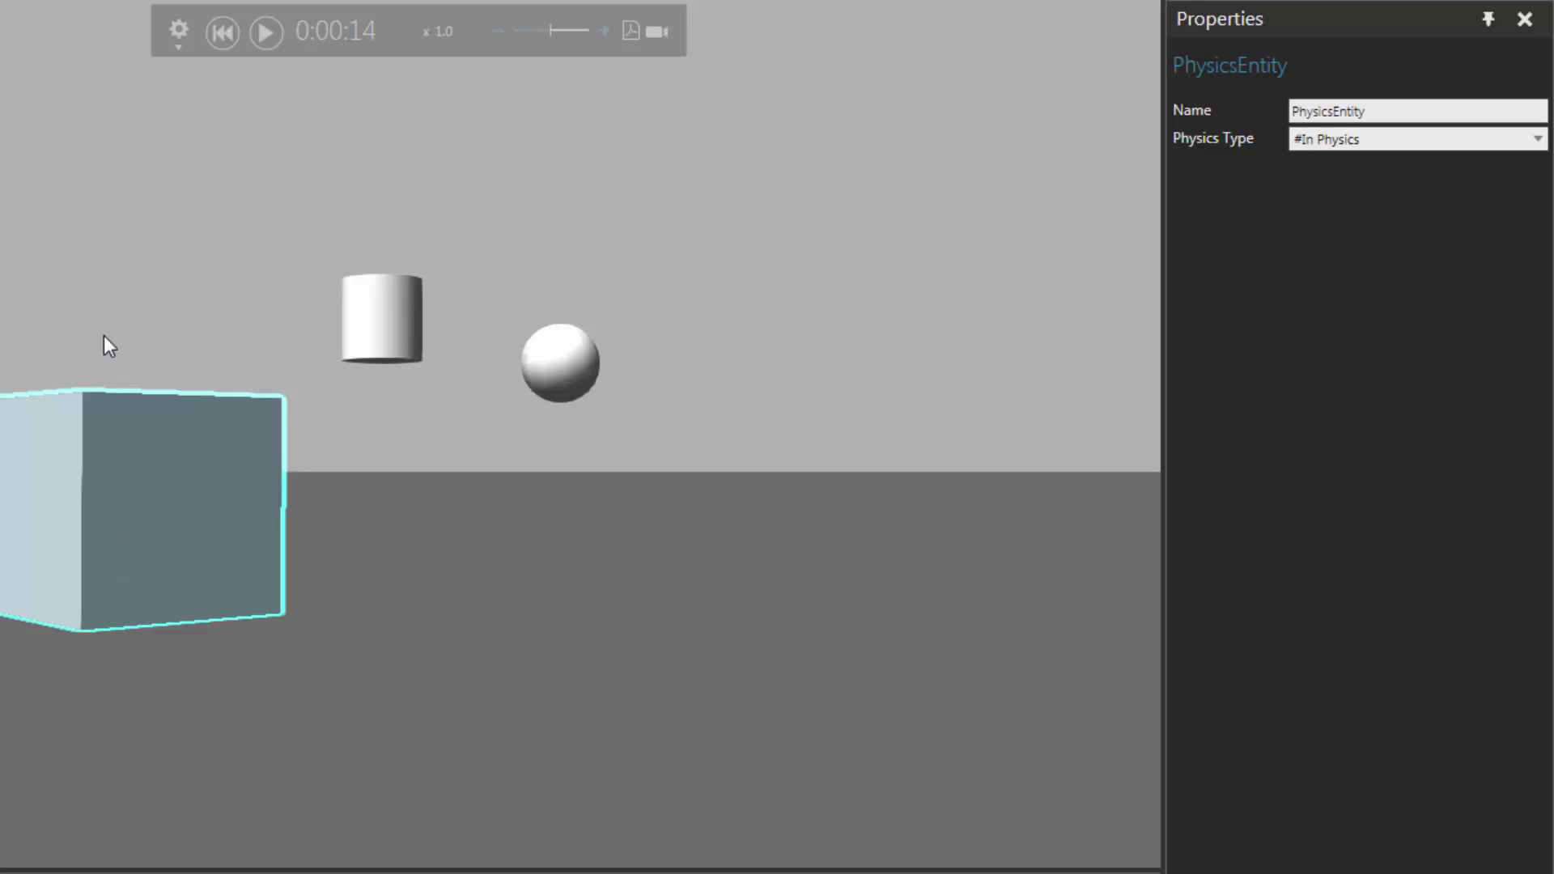
{"action": "left_click", "coordinate": [222, 33]}
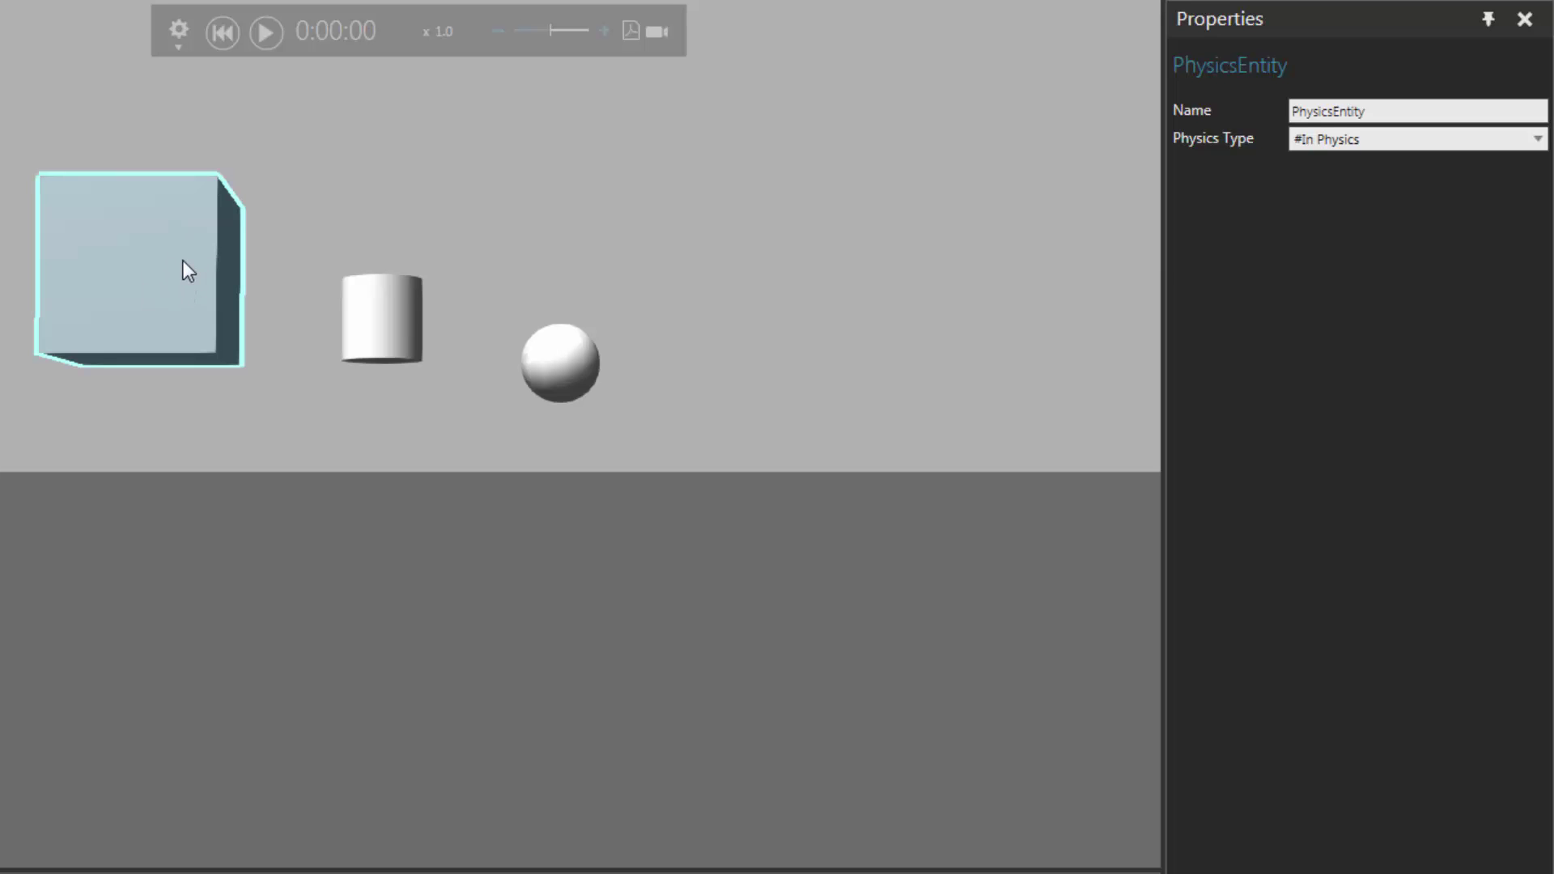
Set the block's Physics Type to Out of Physics, test it in the simulation, and reset
{"action": "left_click", "coordinate": [1395, 143]}
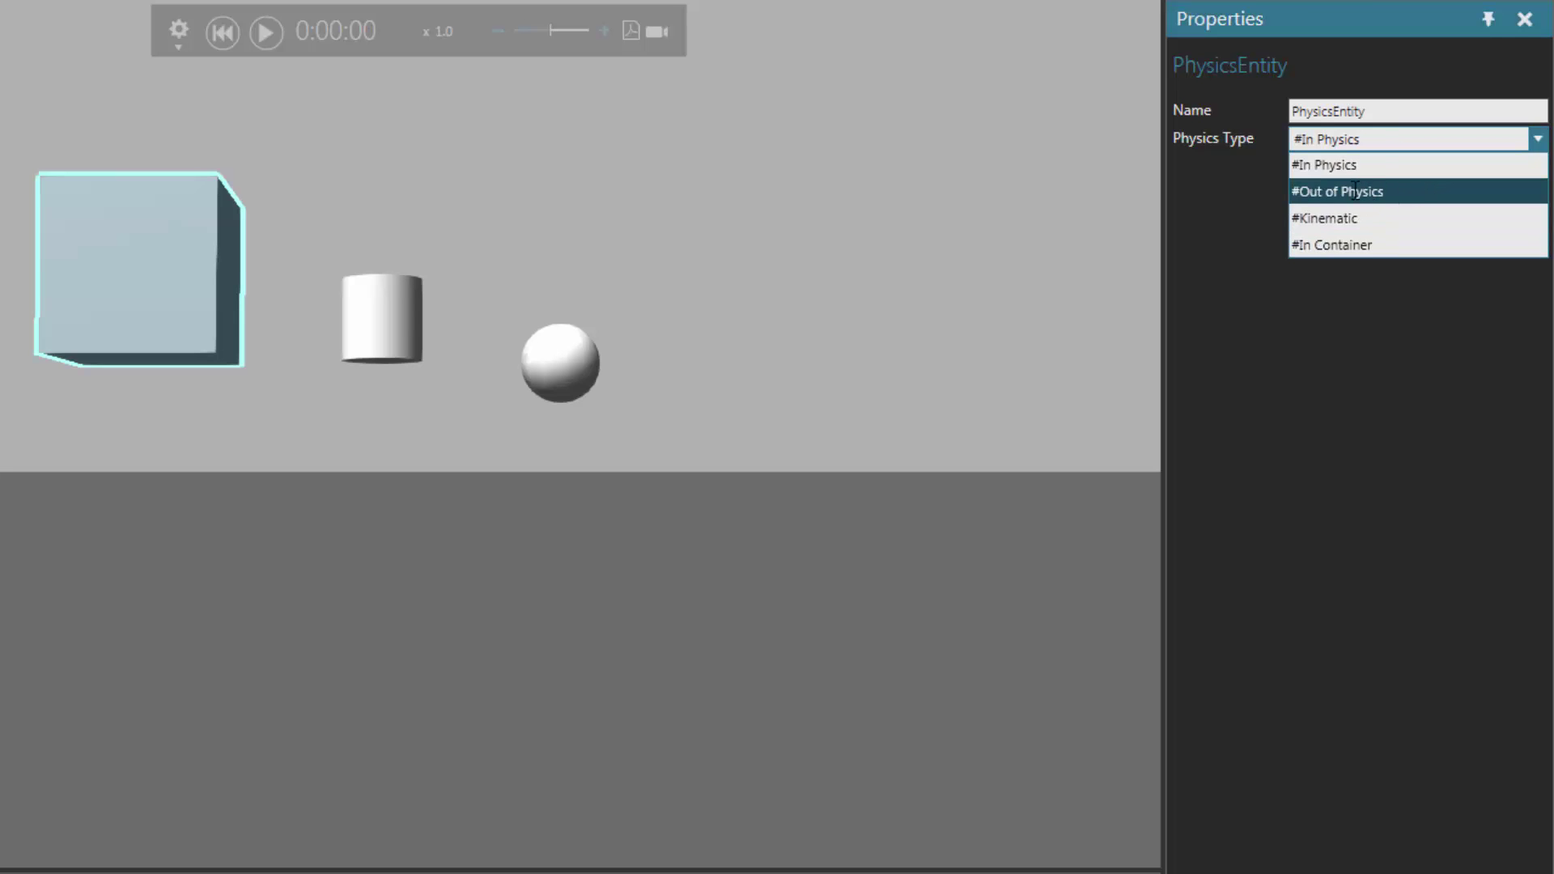
{"action": "left_click", "coordinate": [1406, 197]}
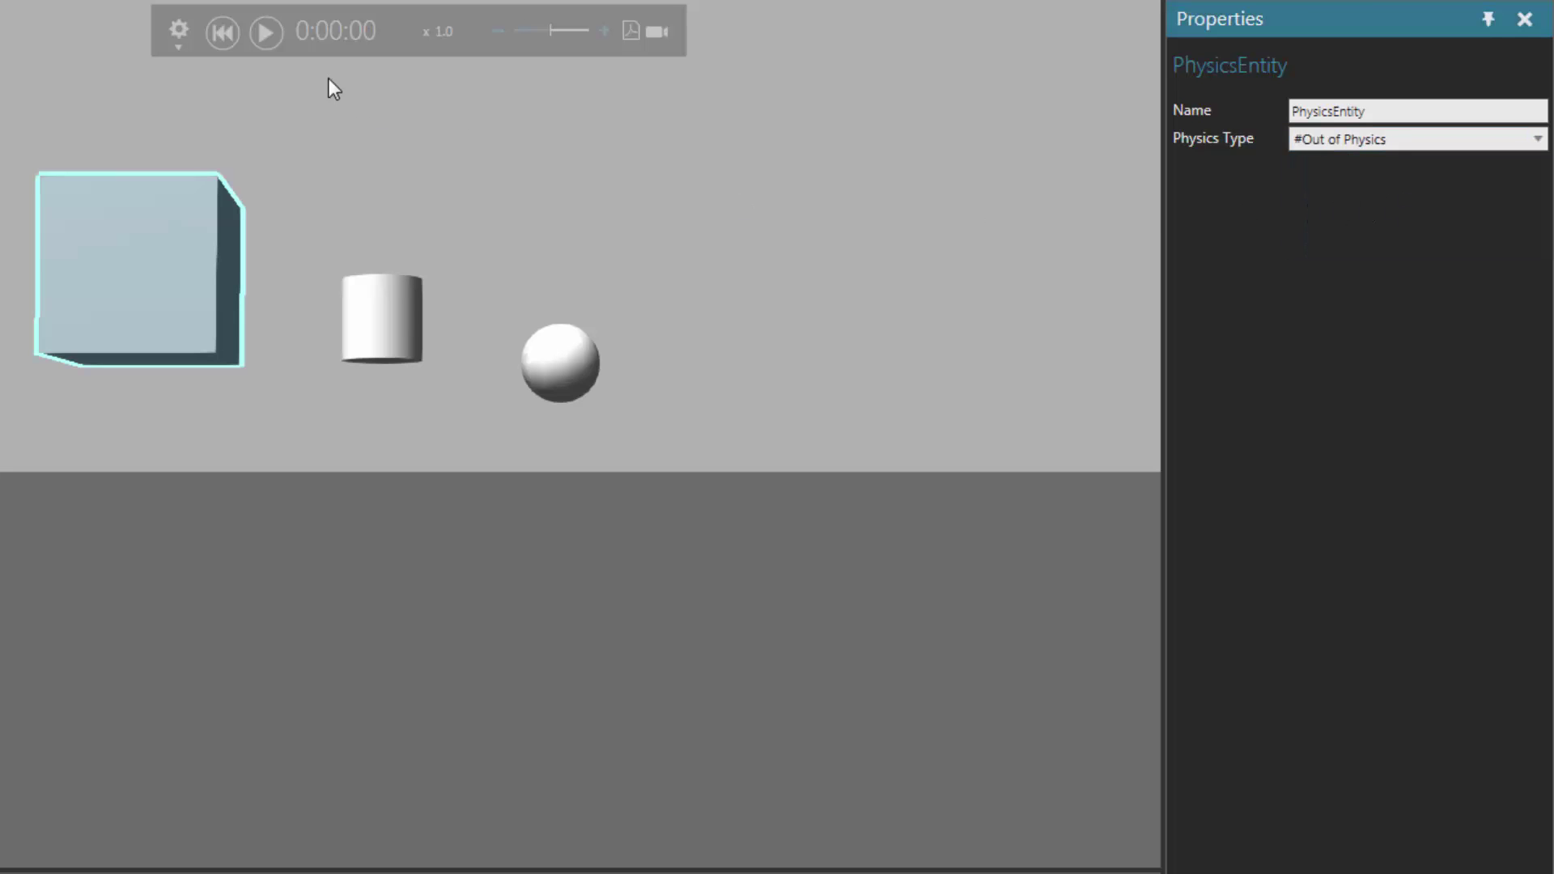
{"action": "left_click", "coordinate": [267, 34]}
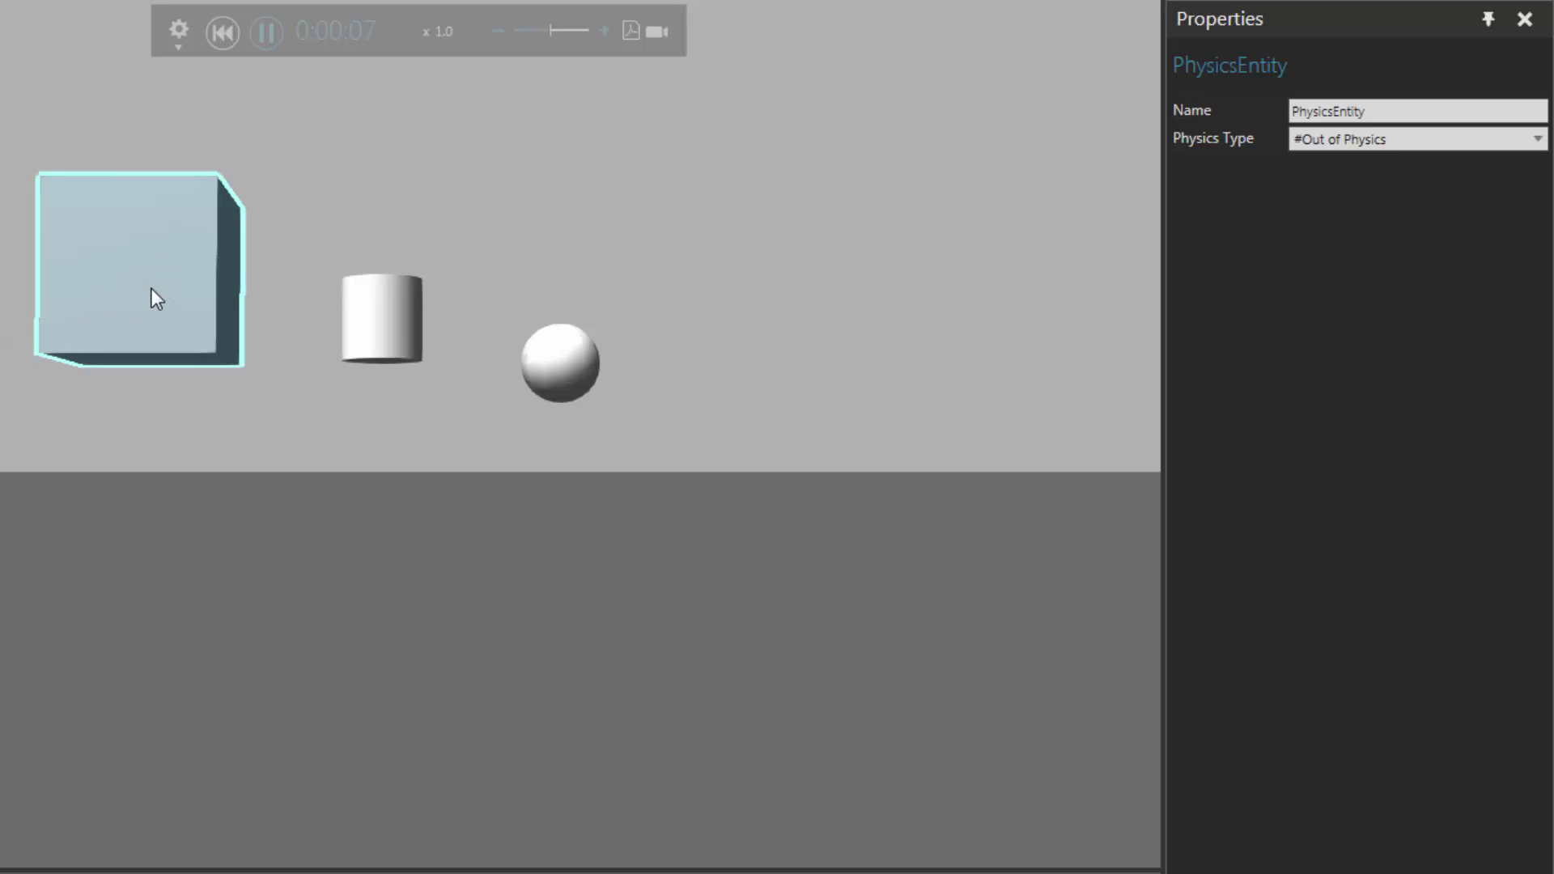
{"action": "left_click", "coordinate": [223, 32]}
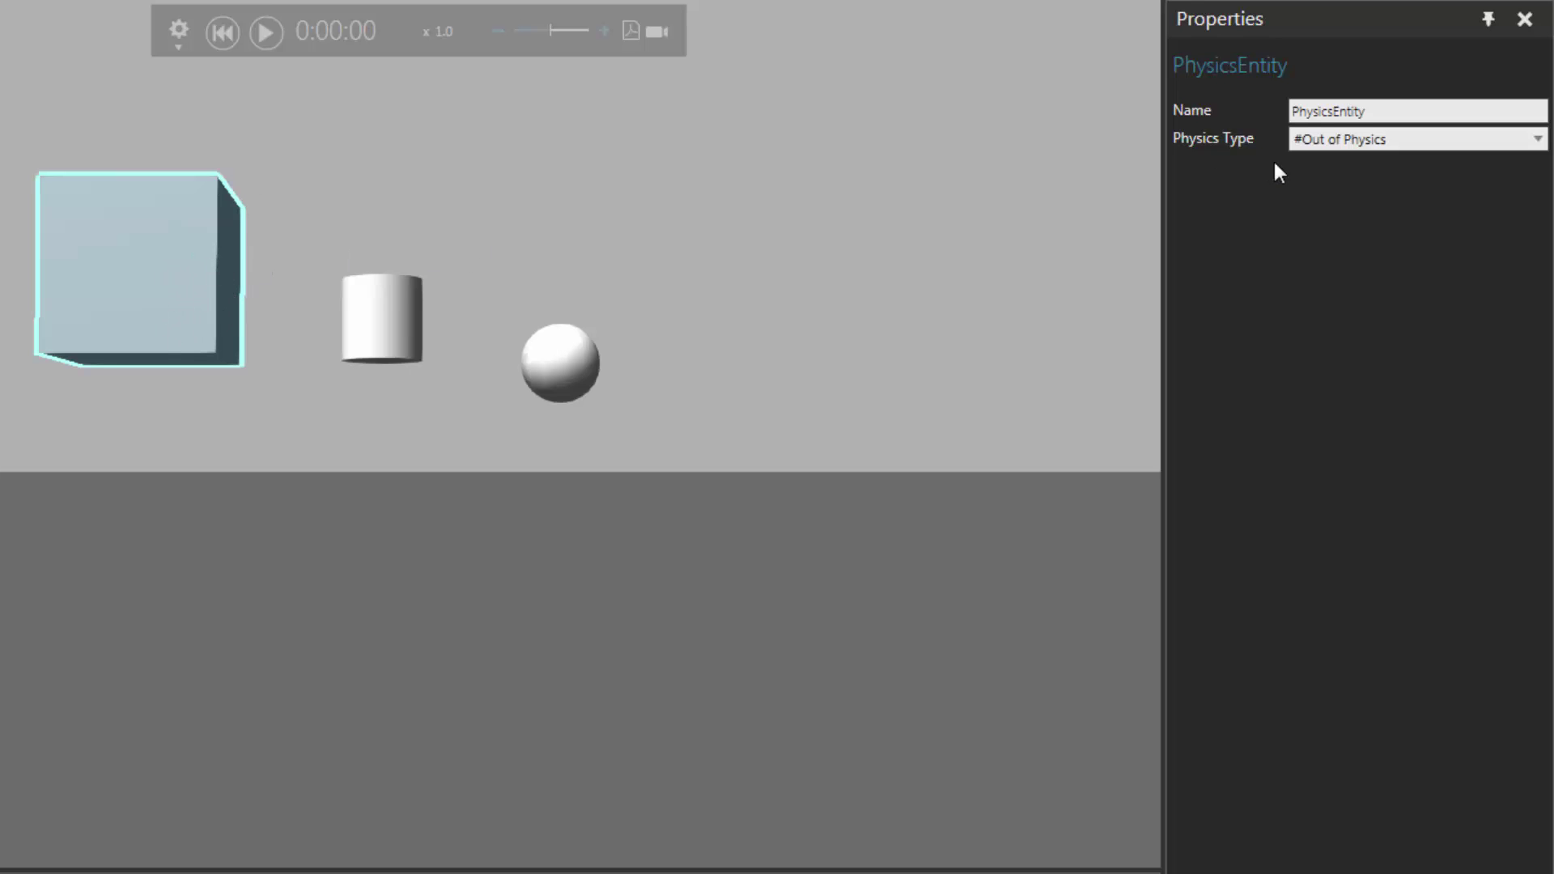
Set the block's Physics Type to Kinematic, move the block while the simulation runs, and reset
{"action": "left_click", "coordinate": [1314, 141]}
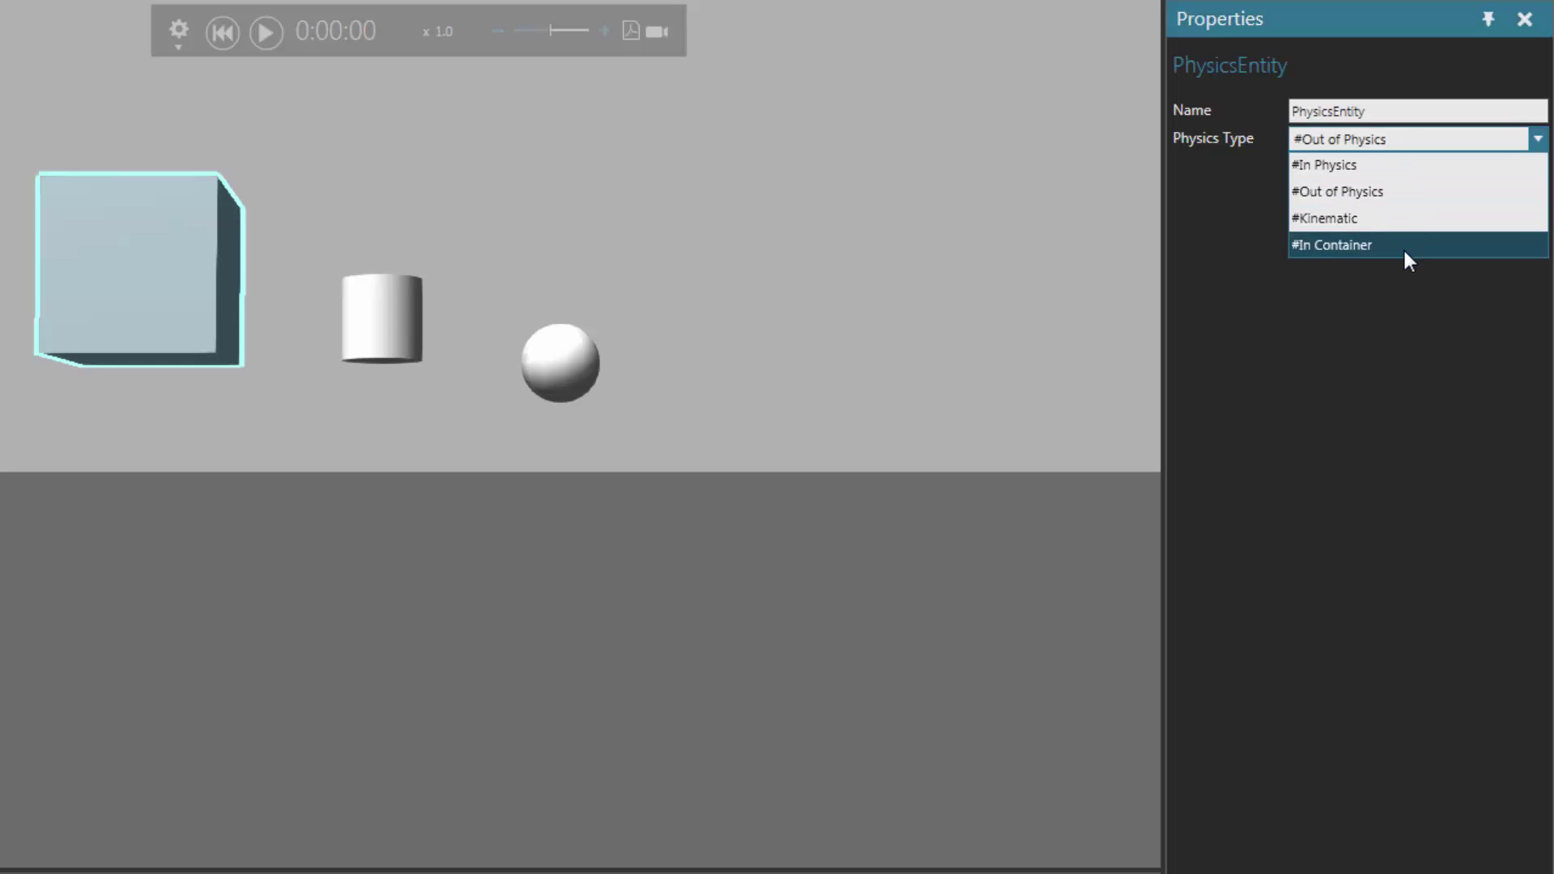
{"action": "left_click", "coordinate": [1404, 219]}
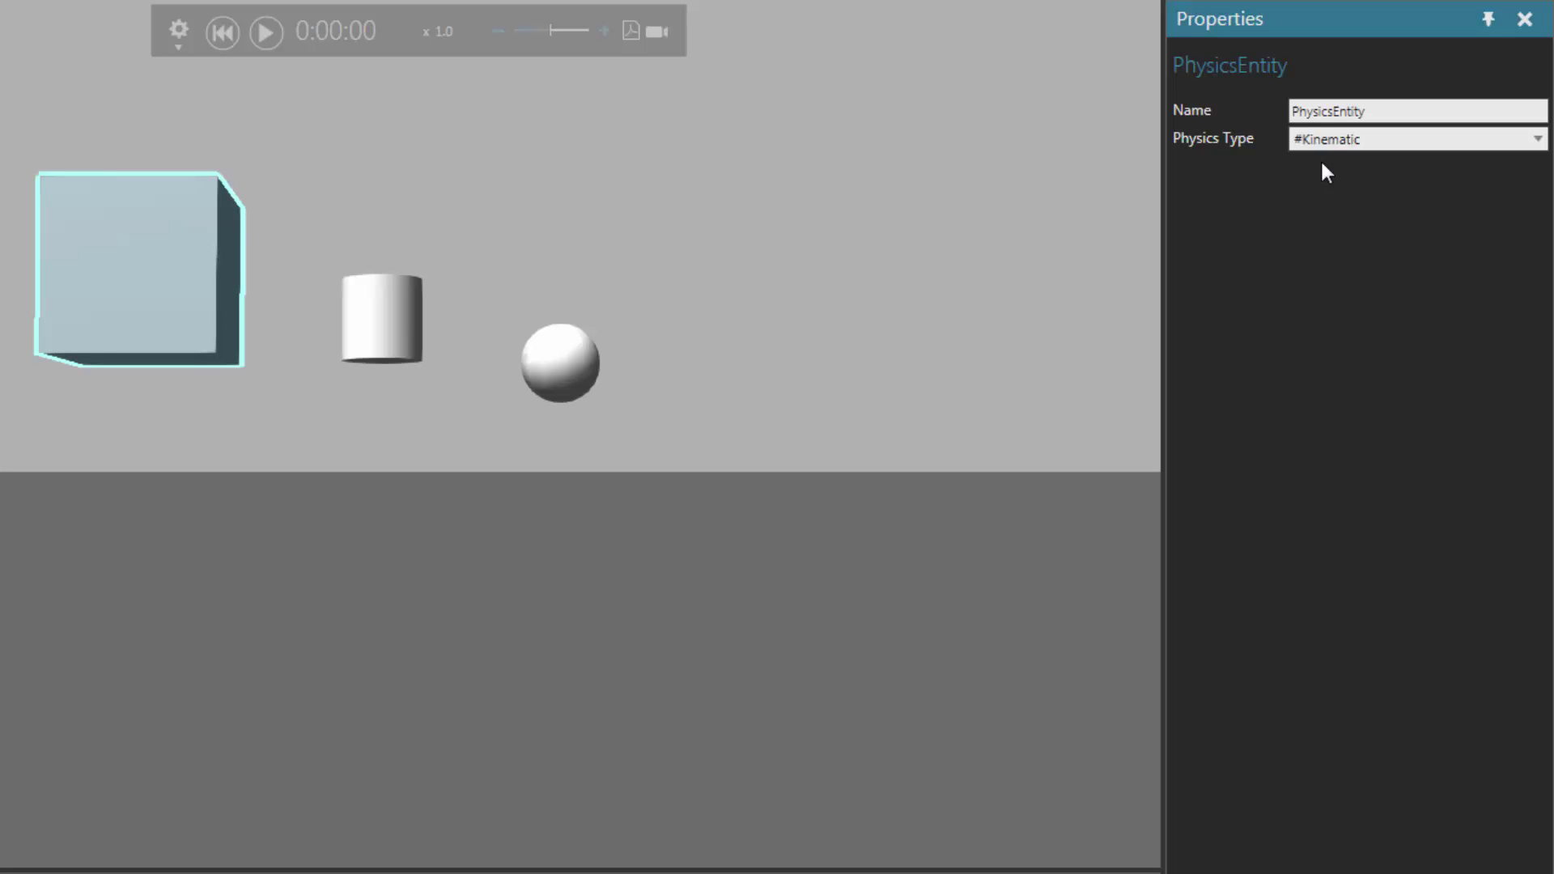
{"action": "left_click", "coordinate": [265, 34]}
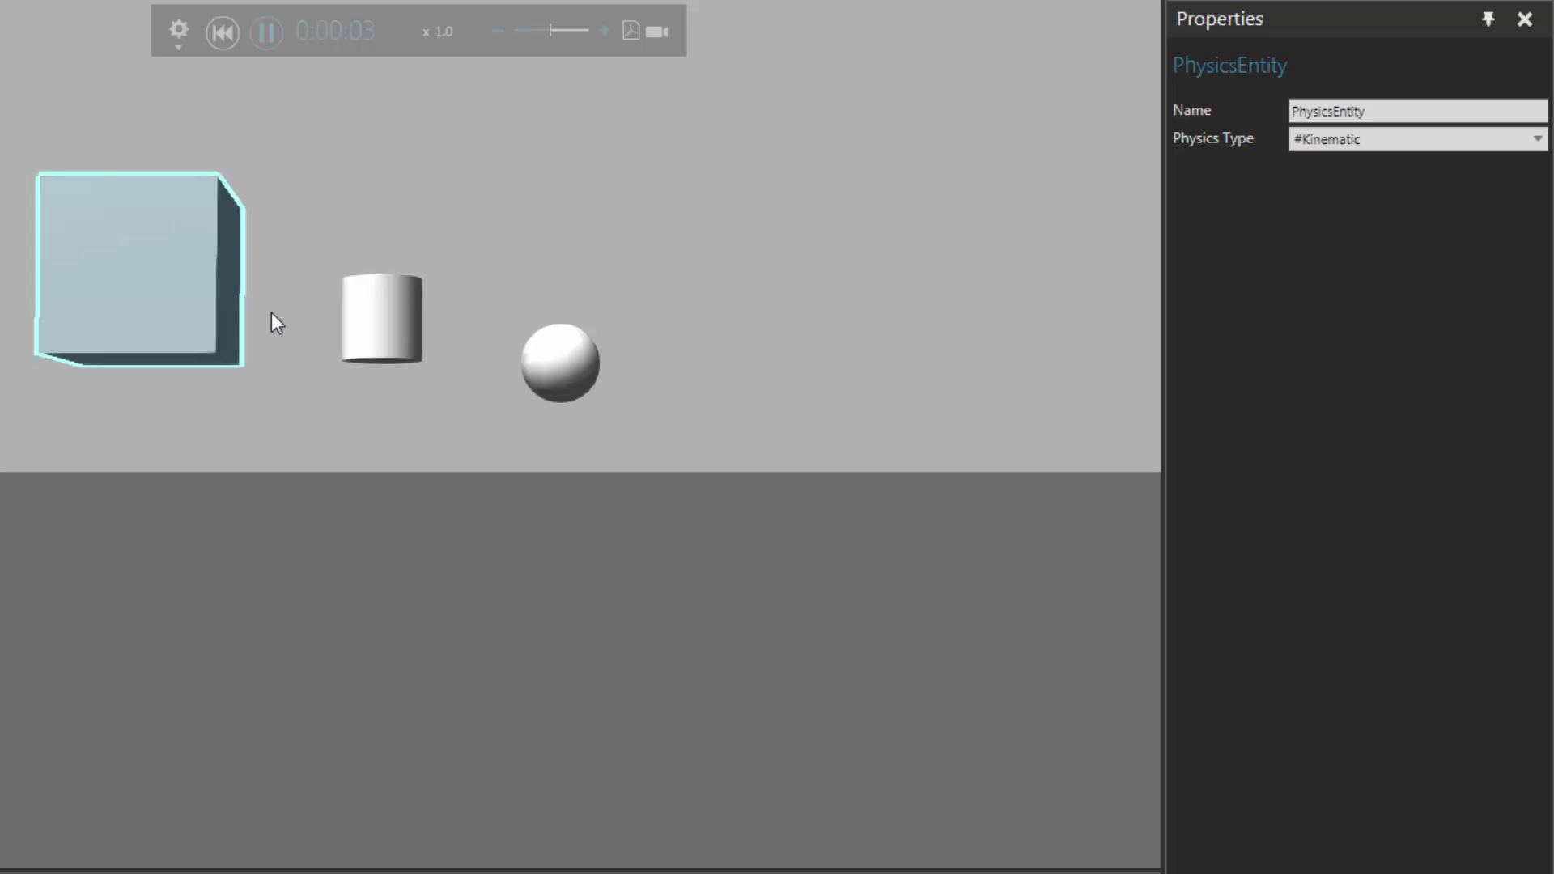
{"action": "left_click_drag", "start_coordinate": [204, 291], "coordinate": [23, 343]}
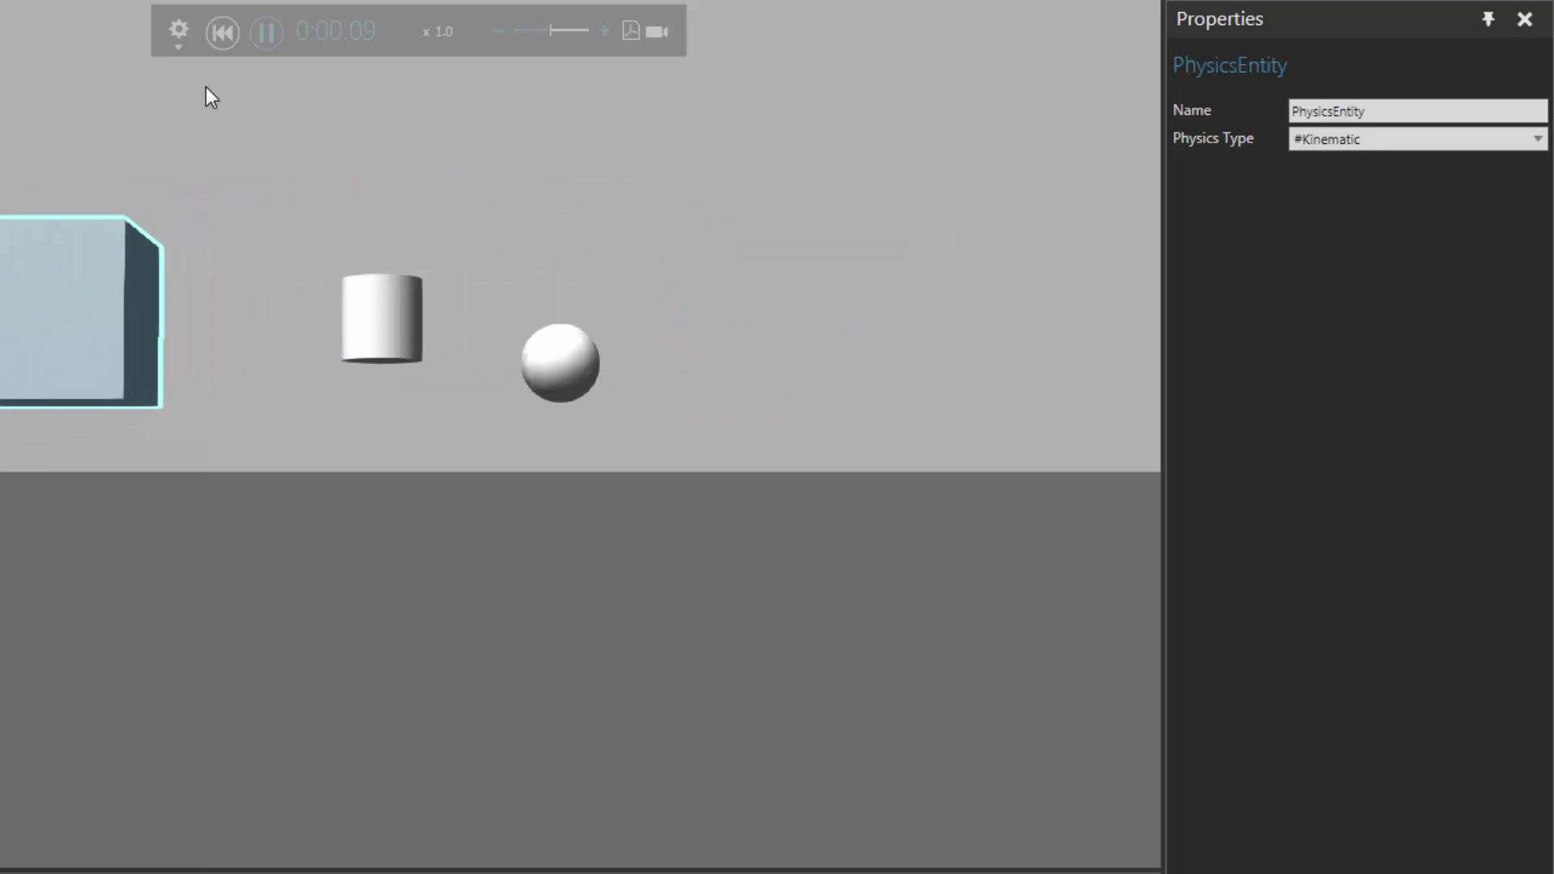
{"action": "left_click", "coordinate": [224, 33]}
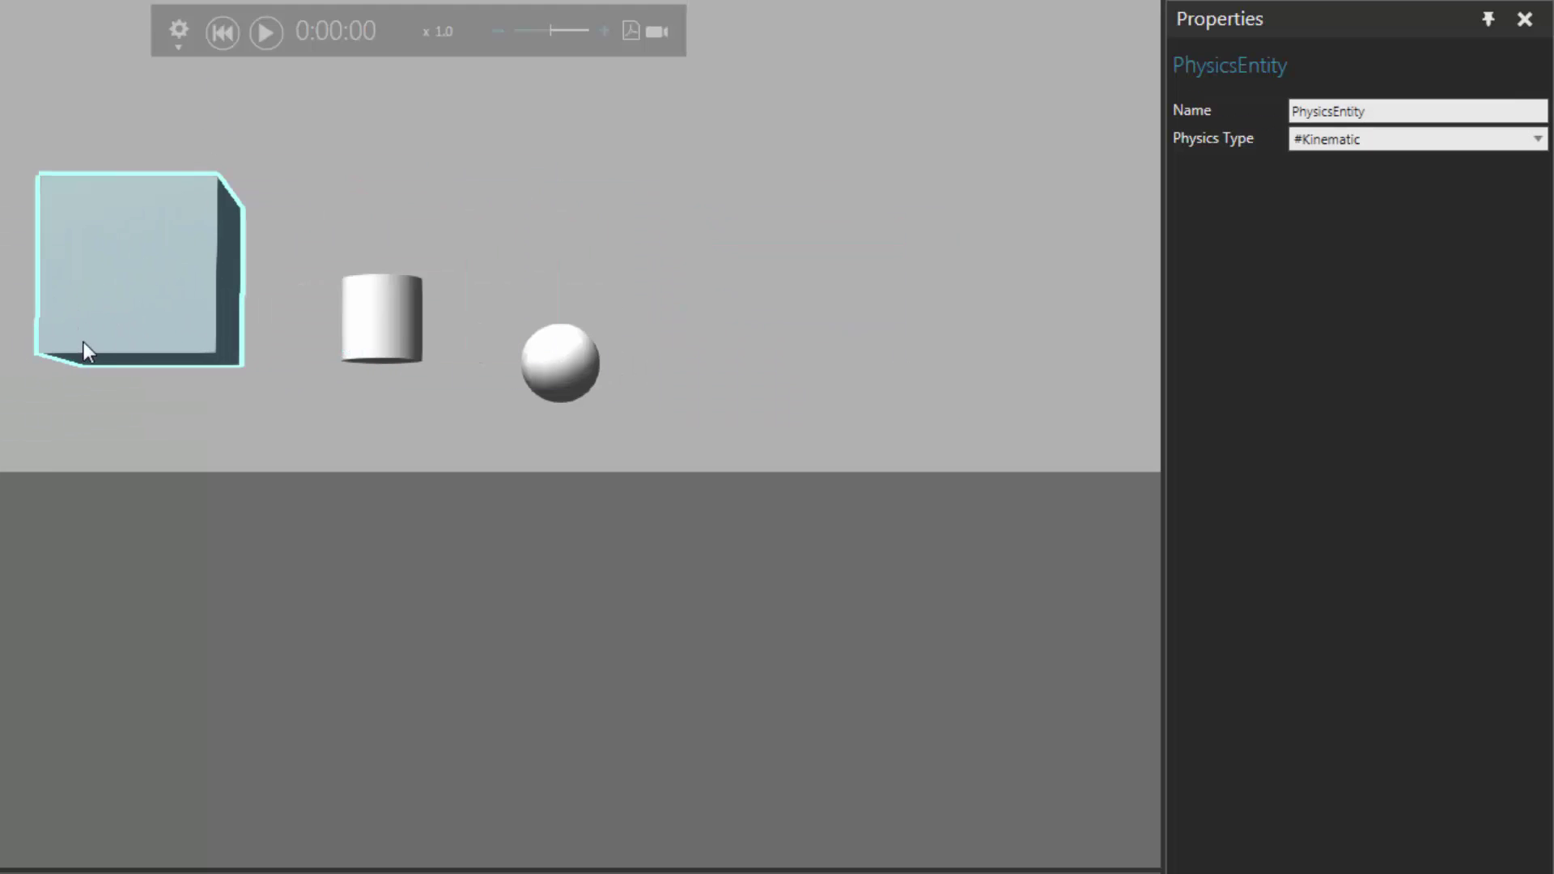
Set the block's Physics Type to In Container, test it in the simulation, and reset
{"action": "left_click", "coordinate": [1424, 144]}
{"action": "left_click", "coordinate": [1396, 236]}
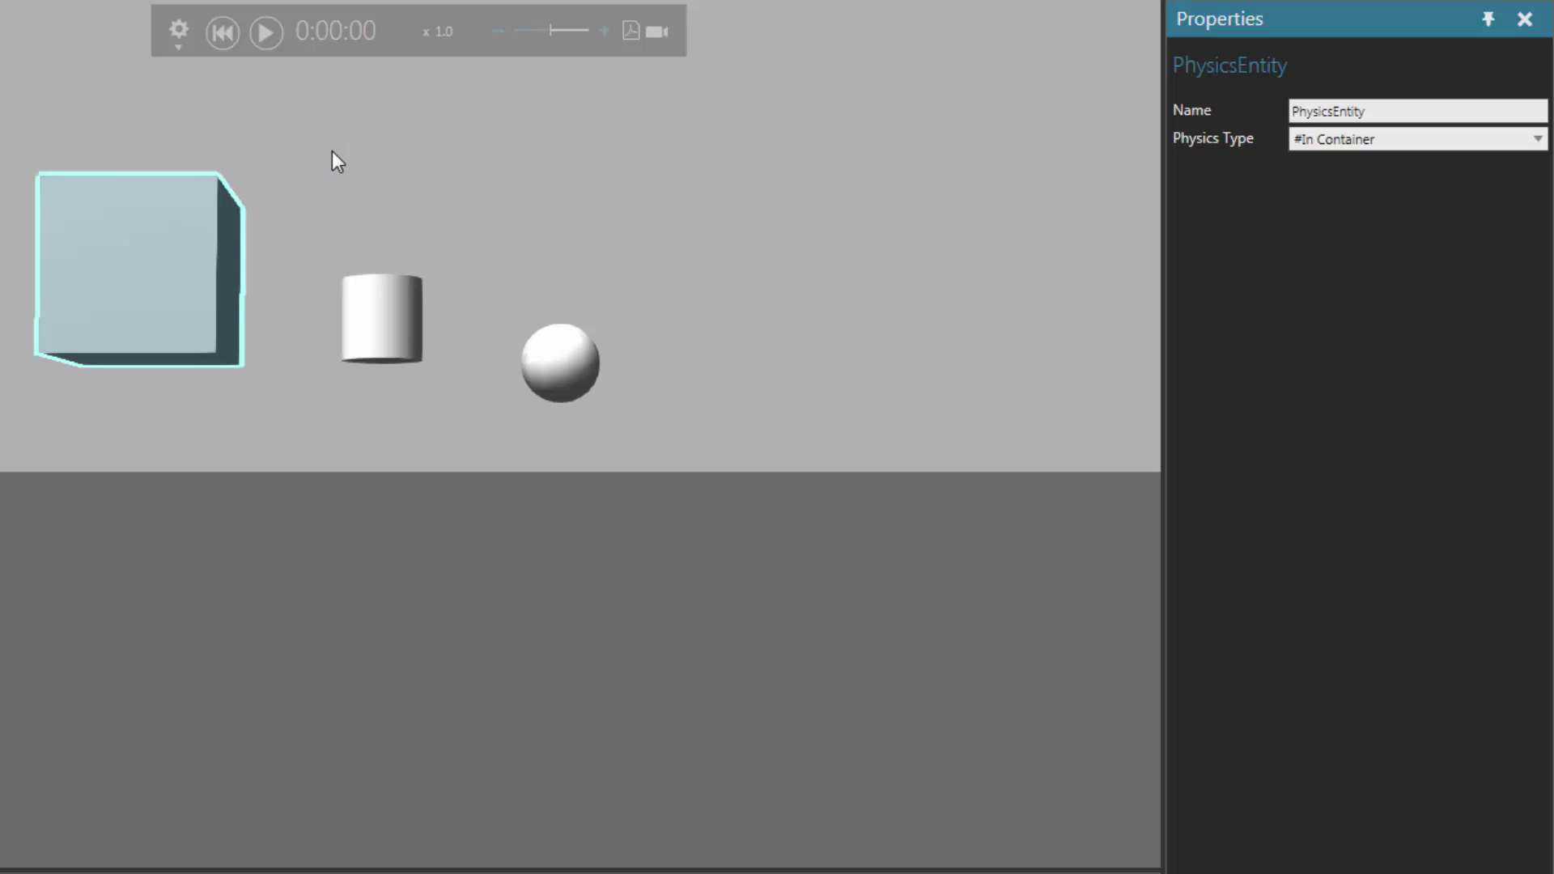
{"action": "left_click", "coordinate": [266, 32]}
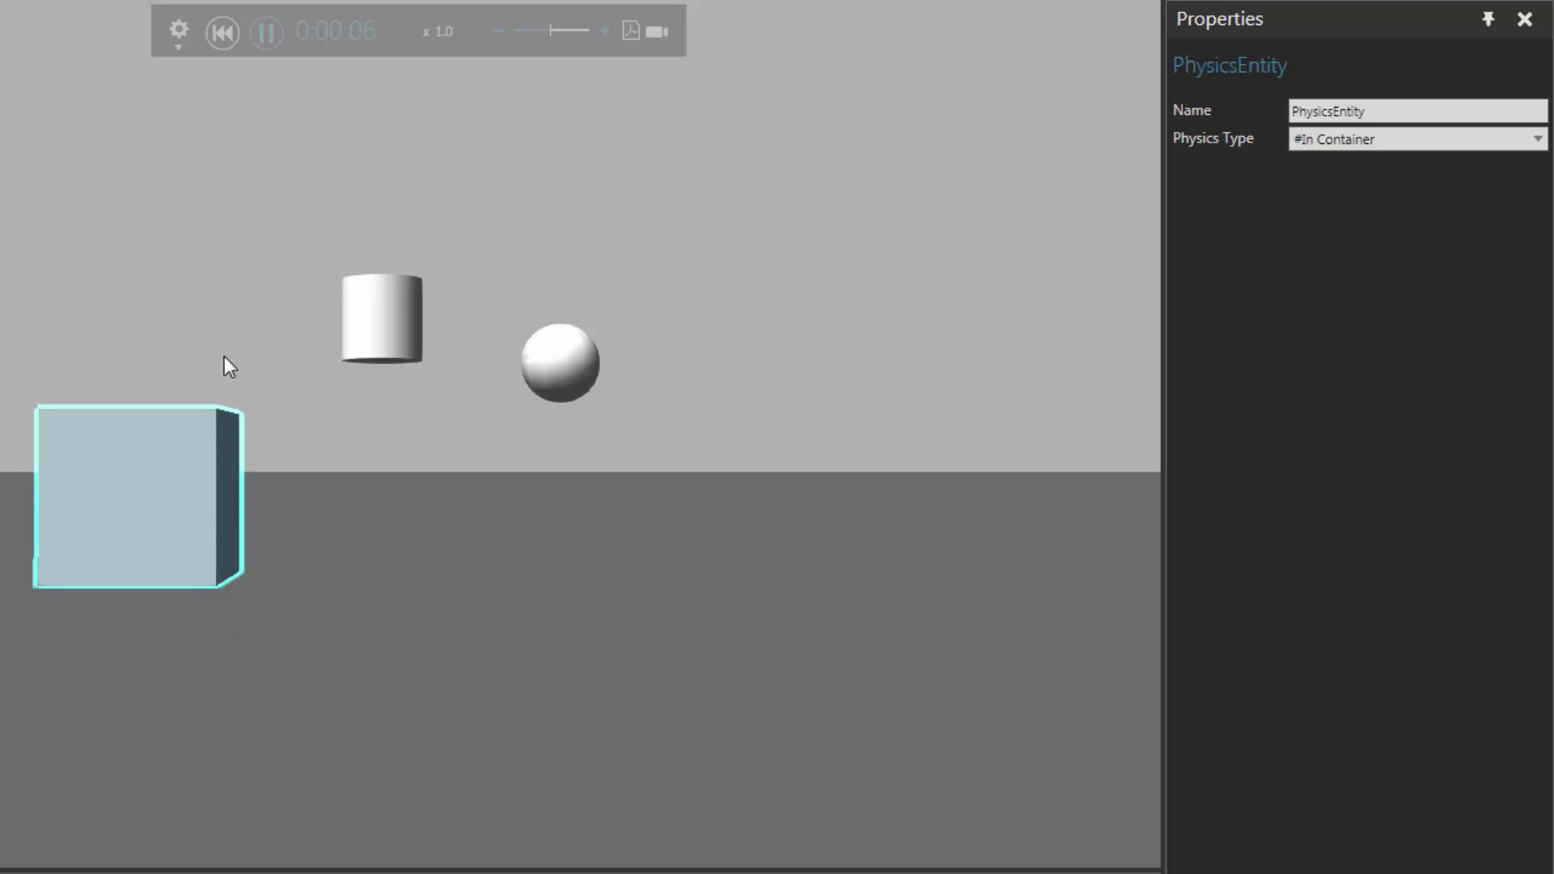
{"action": "left_click", "coordinate": [222, 39]}
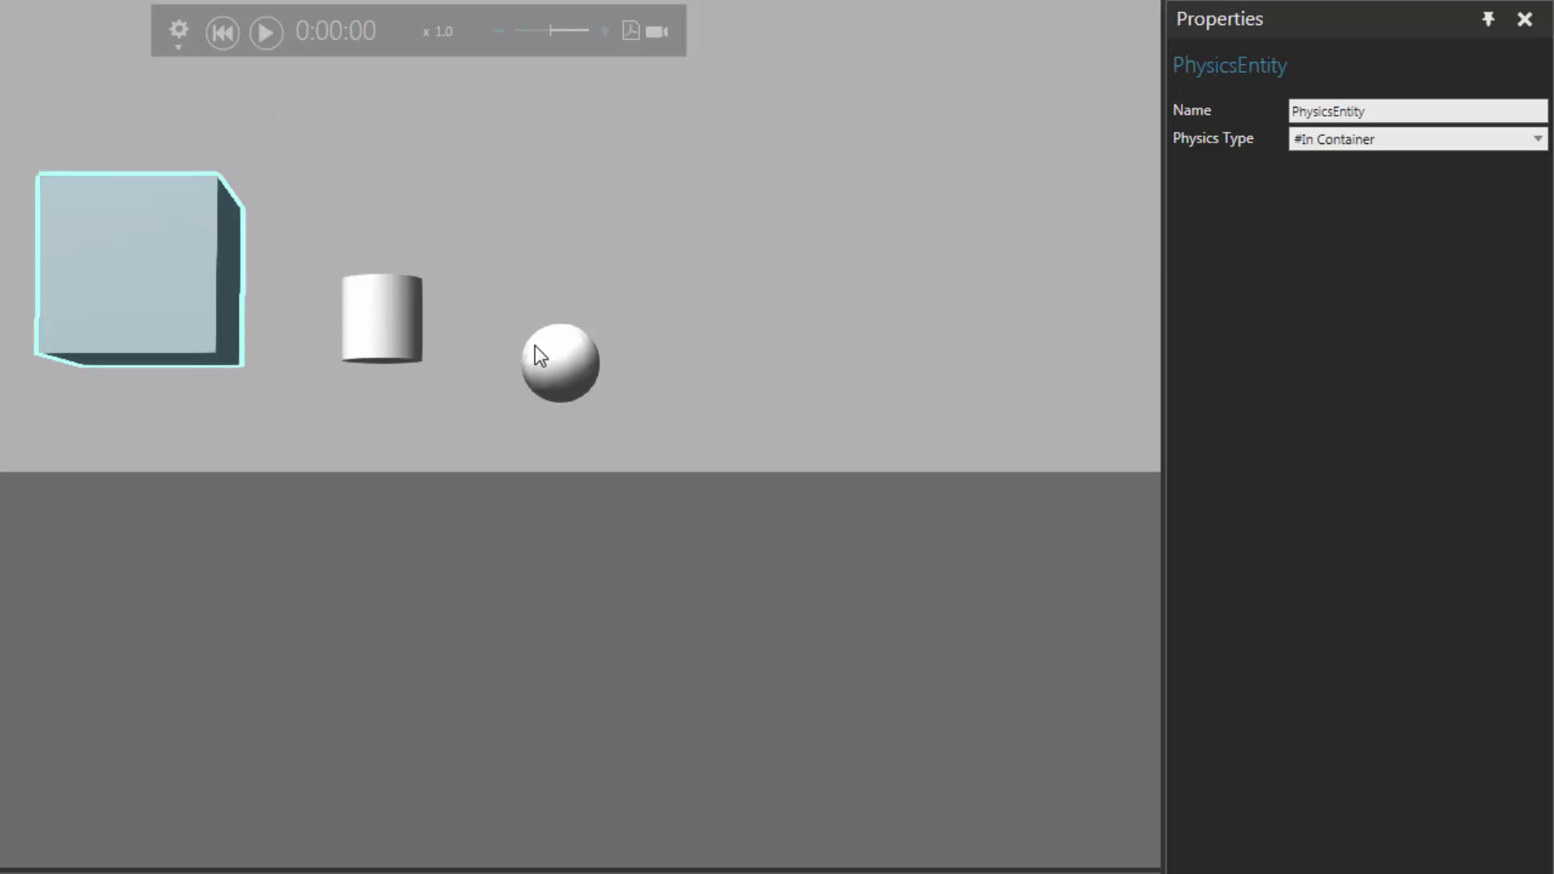
Add a physics Entity behavior to the cylinder, run the simulation to test it, and reset
{"action": "left_click", "coordinate": [394, 324]}
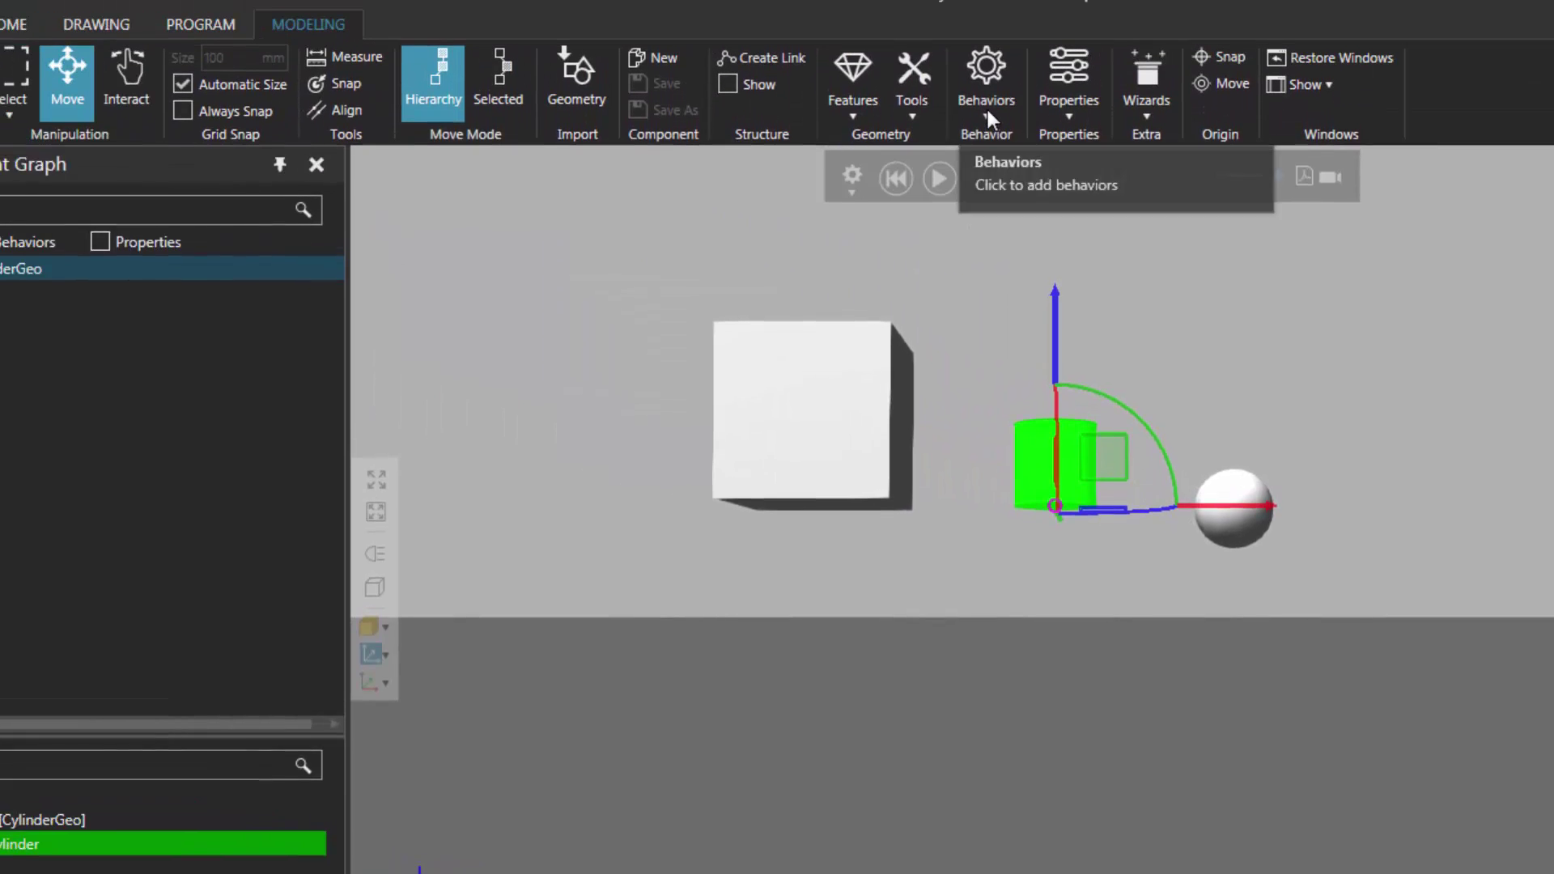
{"action": "left_click", "coordinate": [1091, 130]}
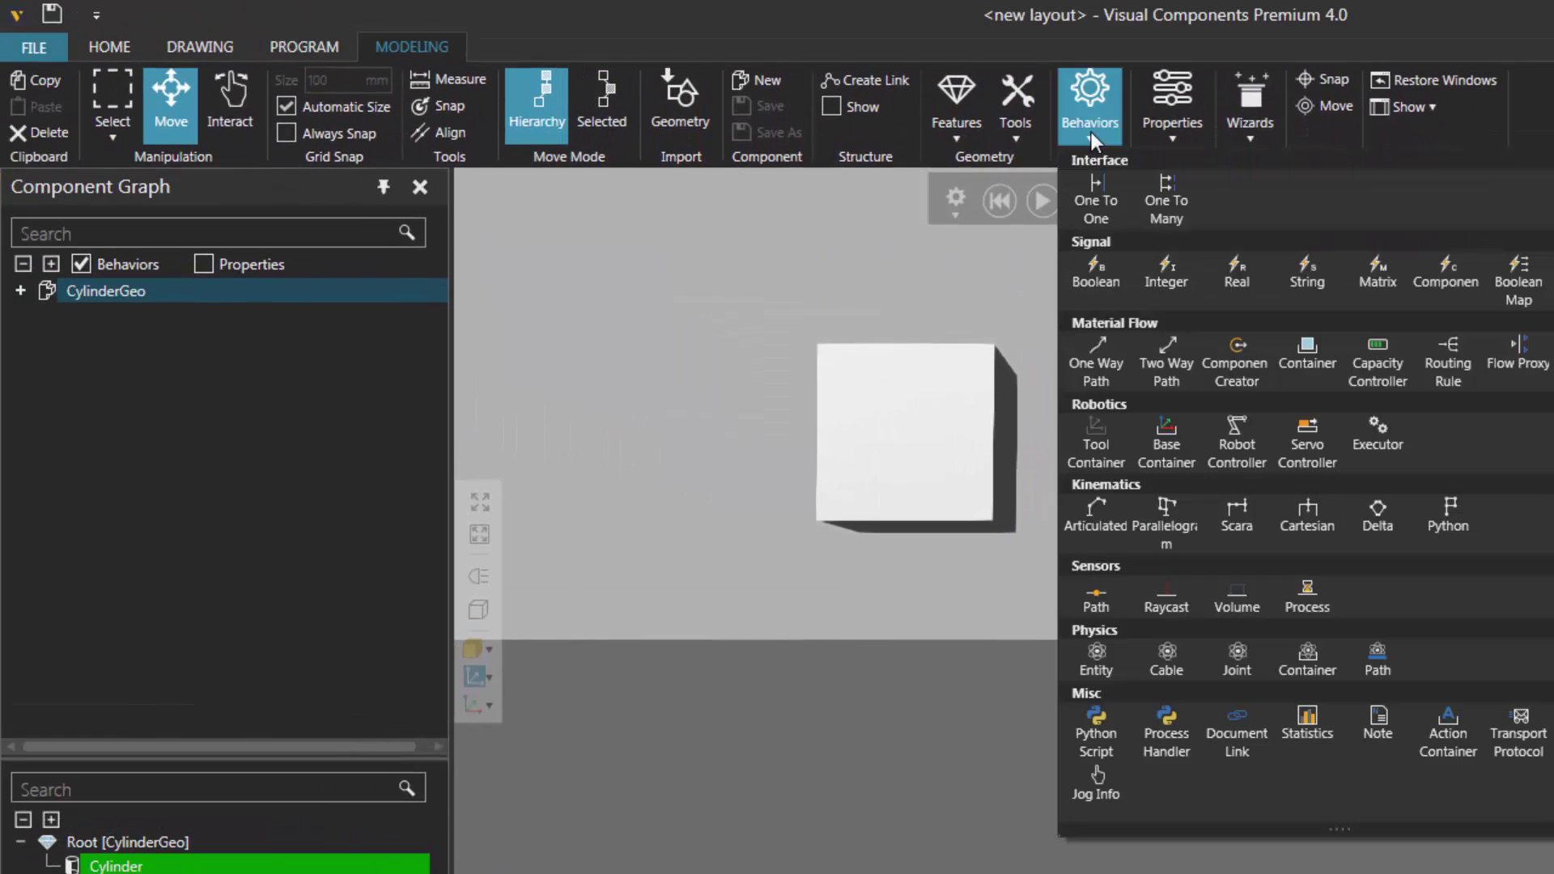
{"action": "left_click", "coordinate": [1095, 655]}
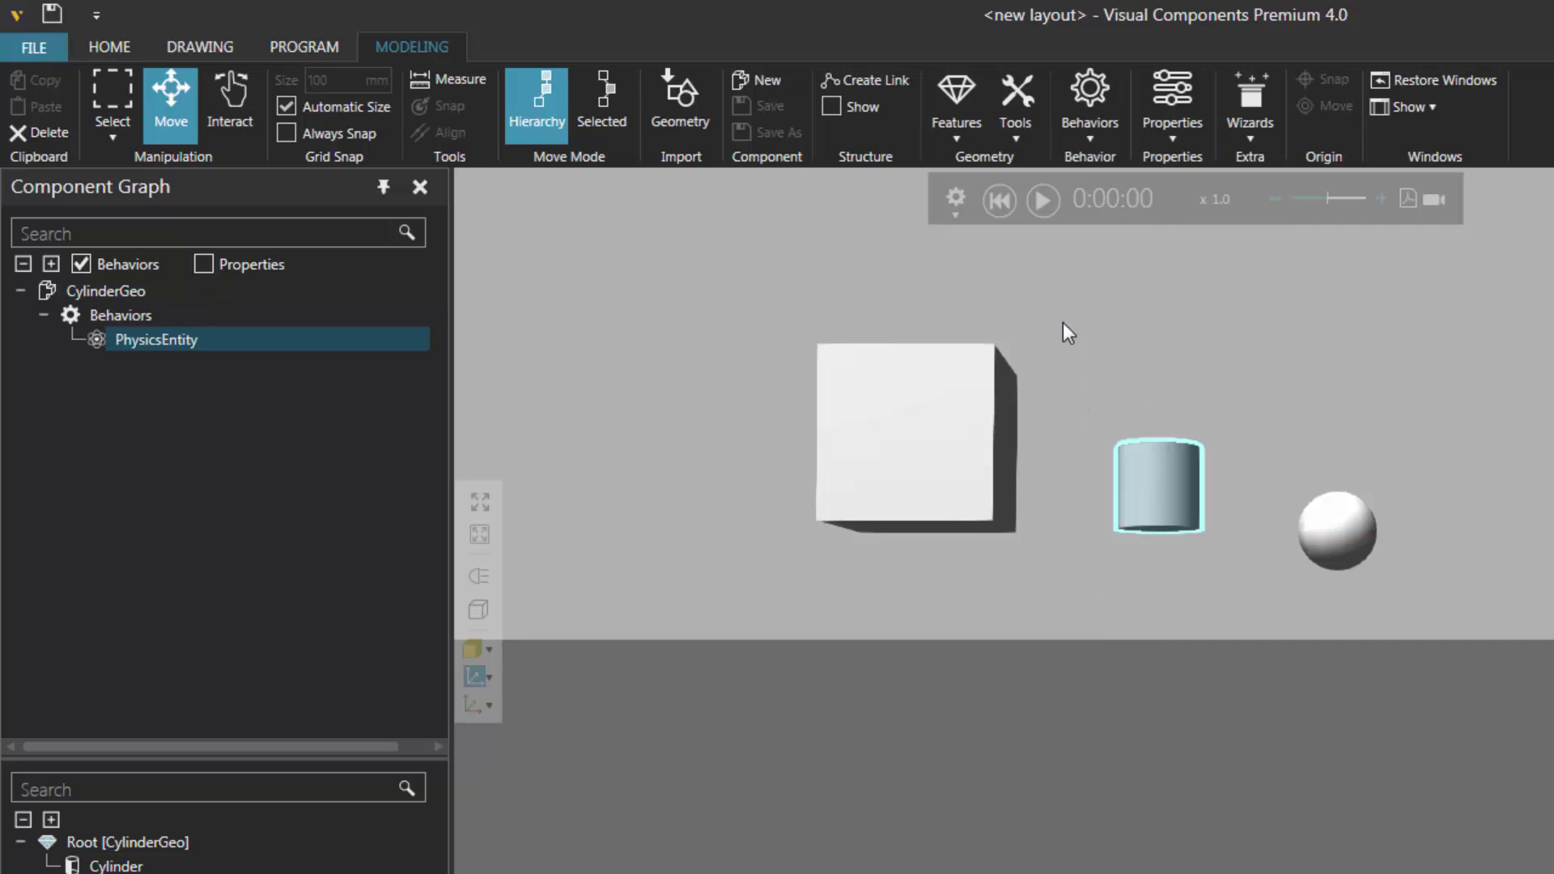
{"action": "left_click", "coordinate": [1043, 200]}
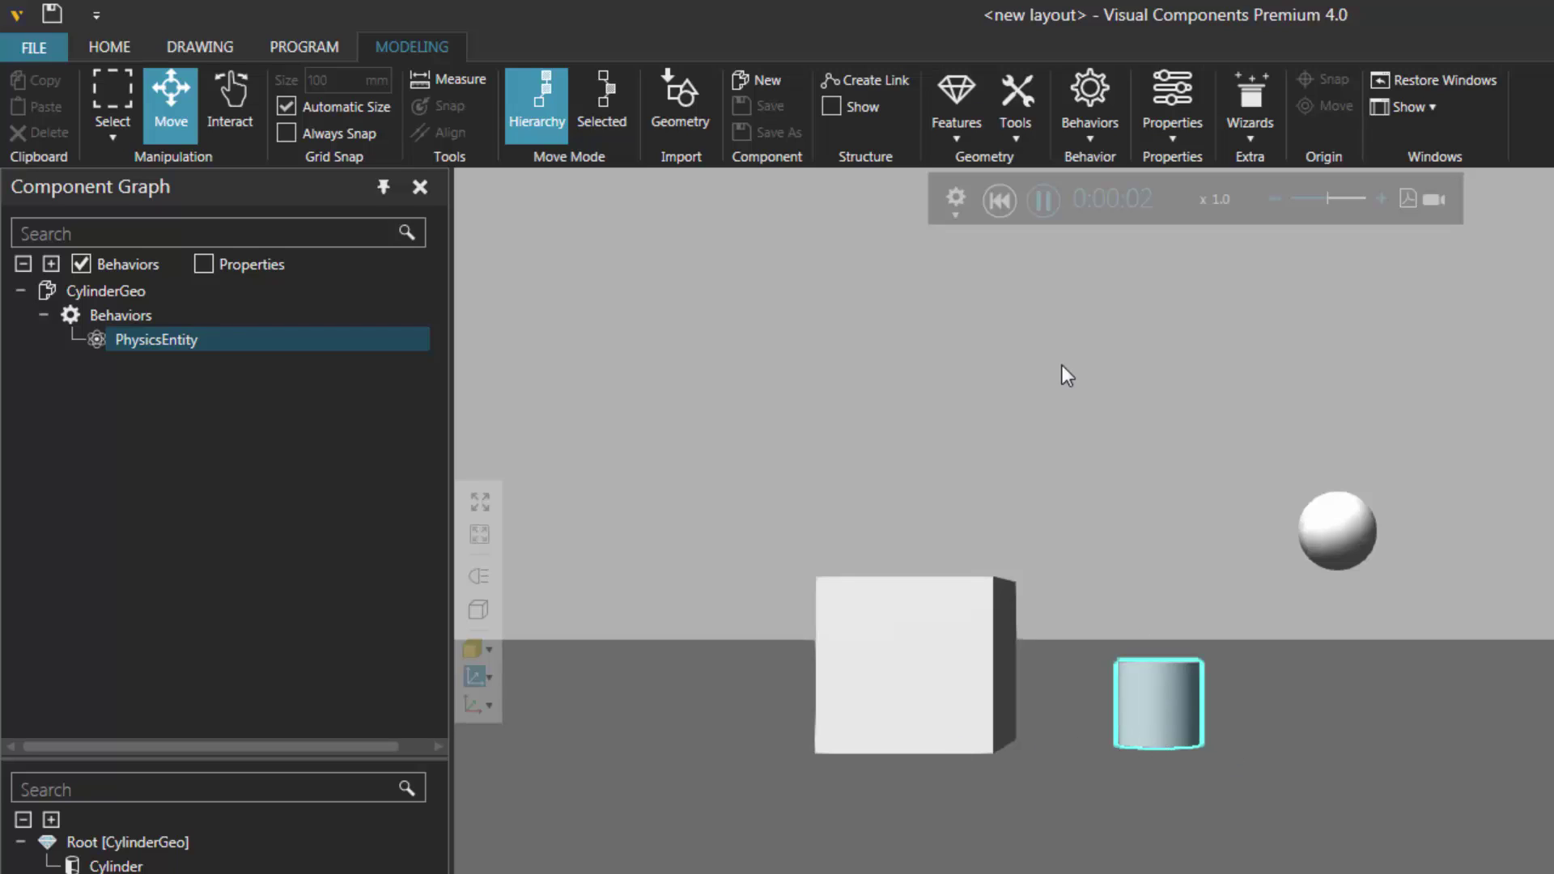
{"action": "left_click", "coordinate": [999, 202]}
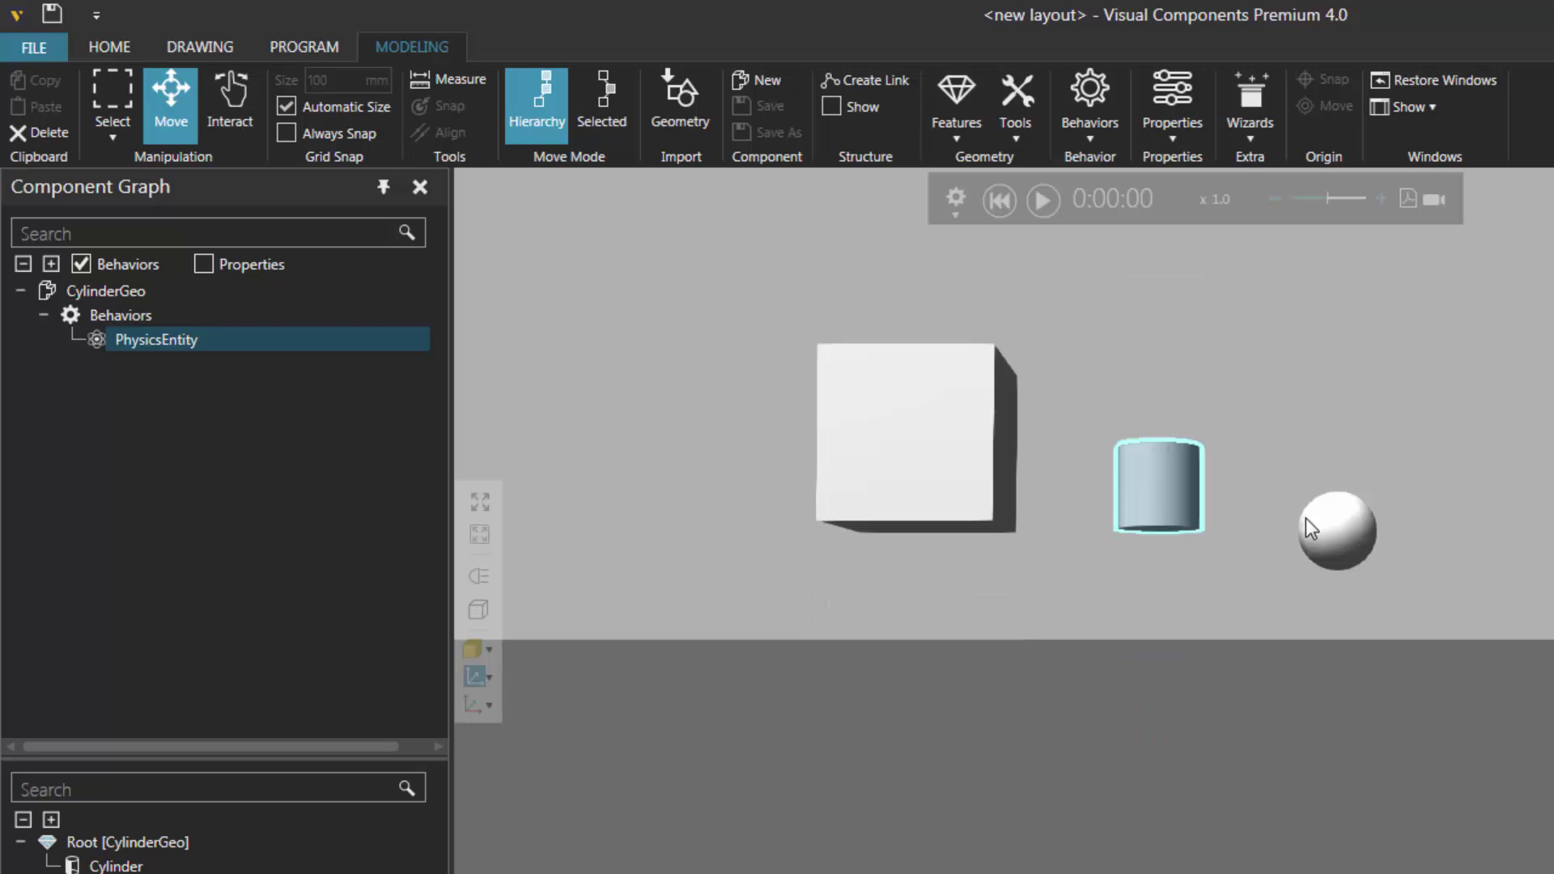
Set the sphere feature's physics Collider to Box, test the sphere in the simulation, and reset
{"action": "left_click", "coordinate": [1332, 547]}
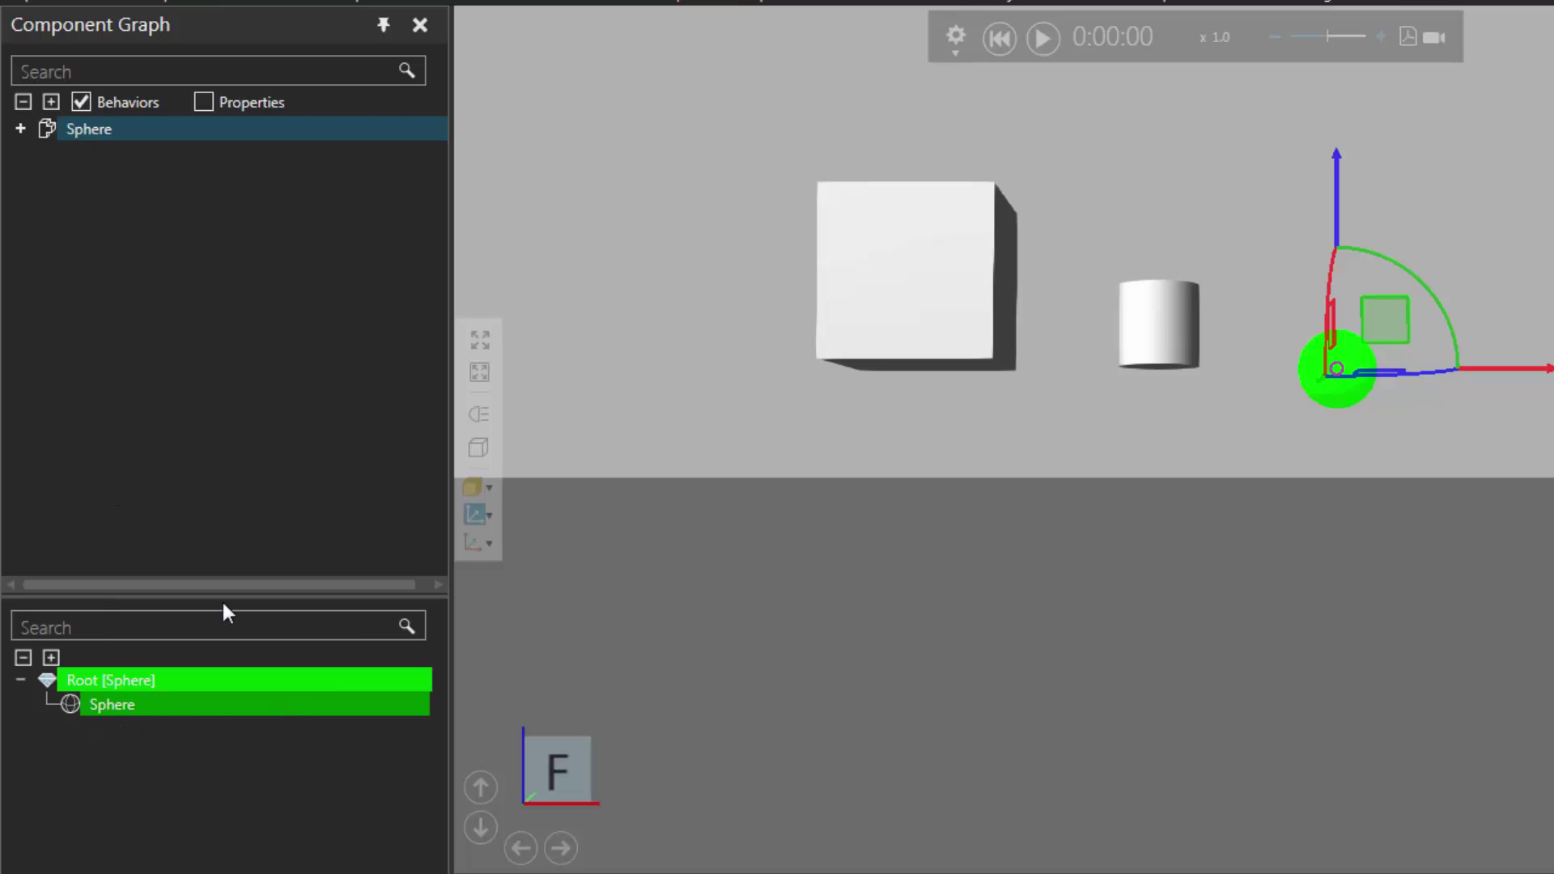
{"action": "left_click", "coordinate": [51, 102]}
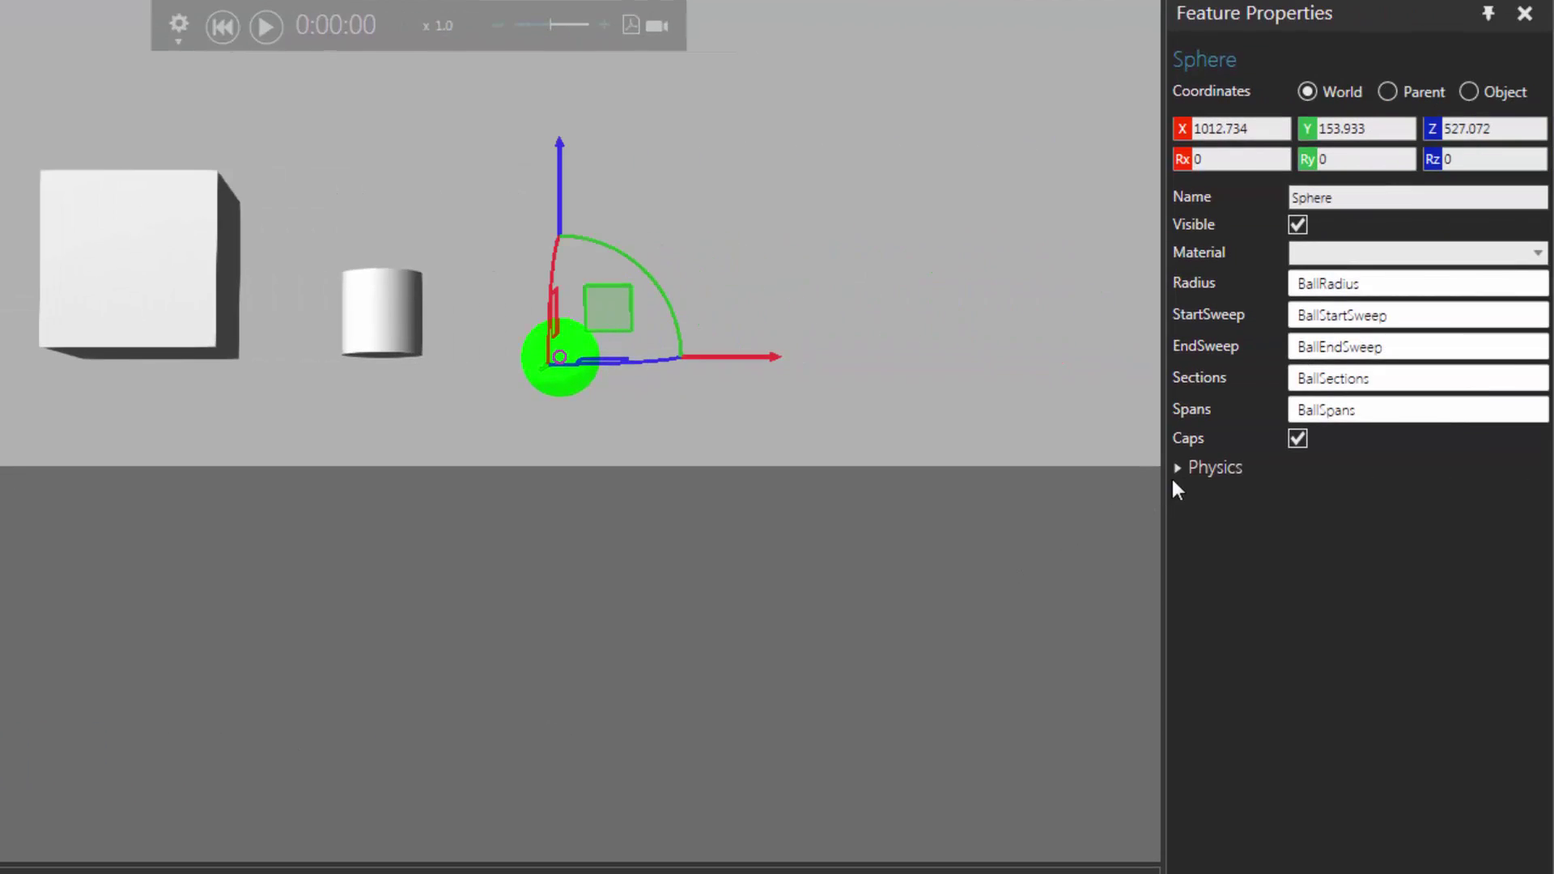
{"action": "left_click", "coordinate": [1179, 470]}
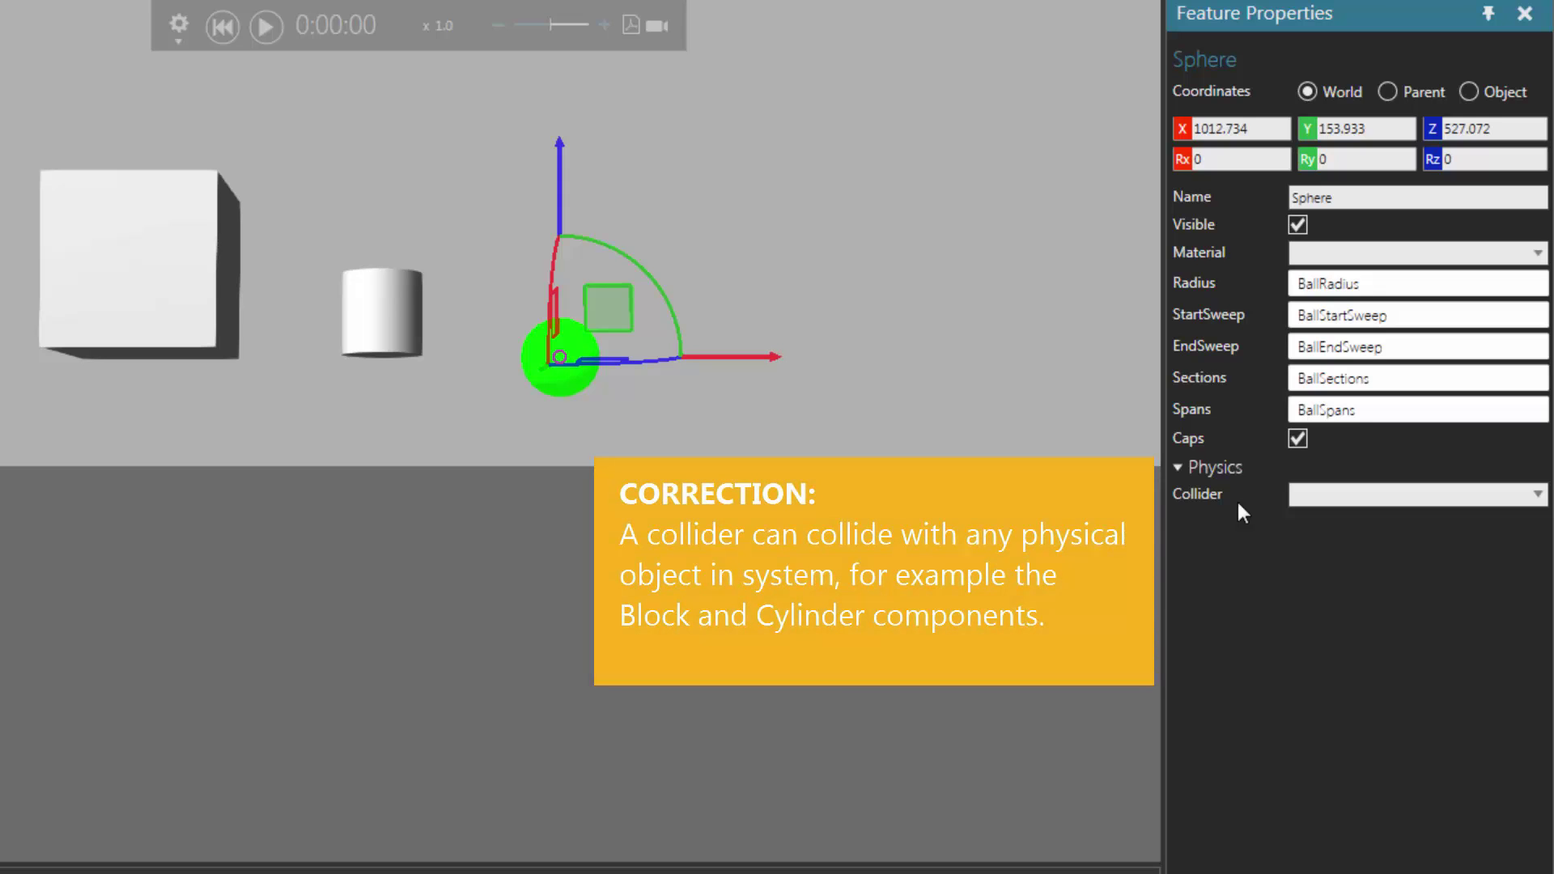
{"action": "left_click", "coordinate": [1336, 490]}
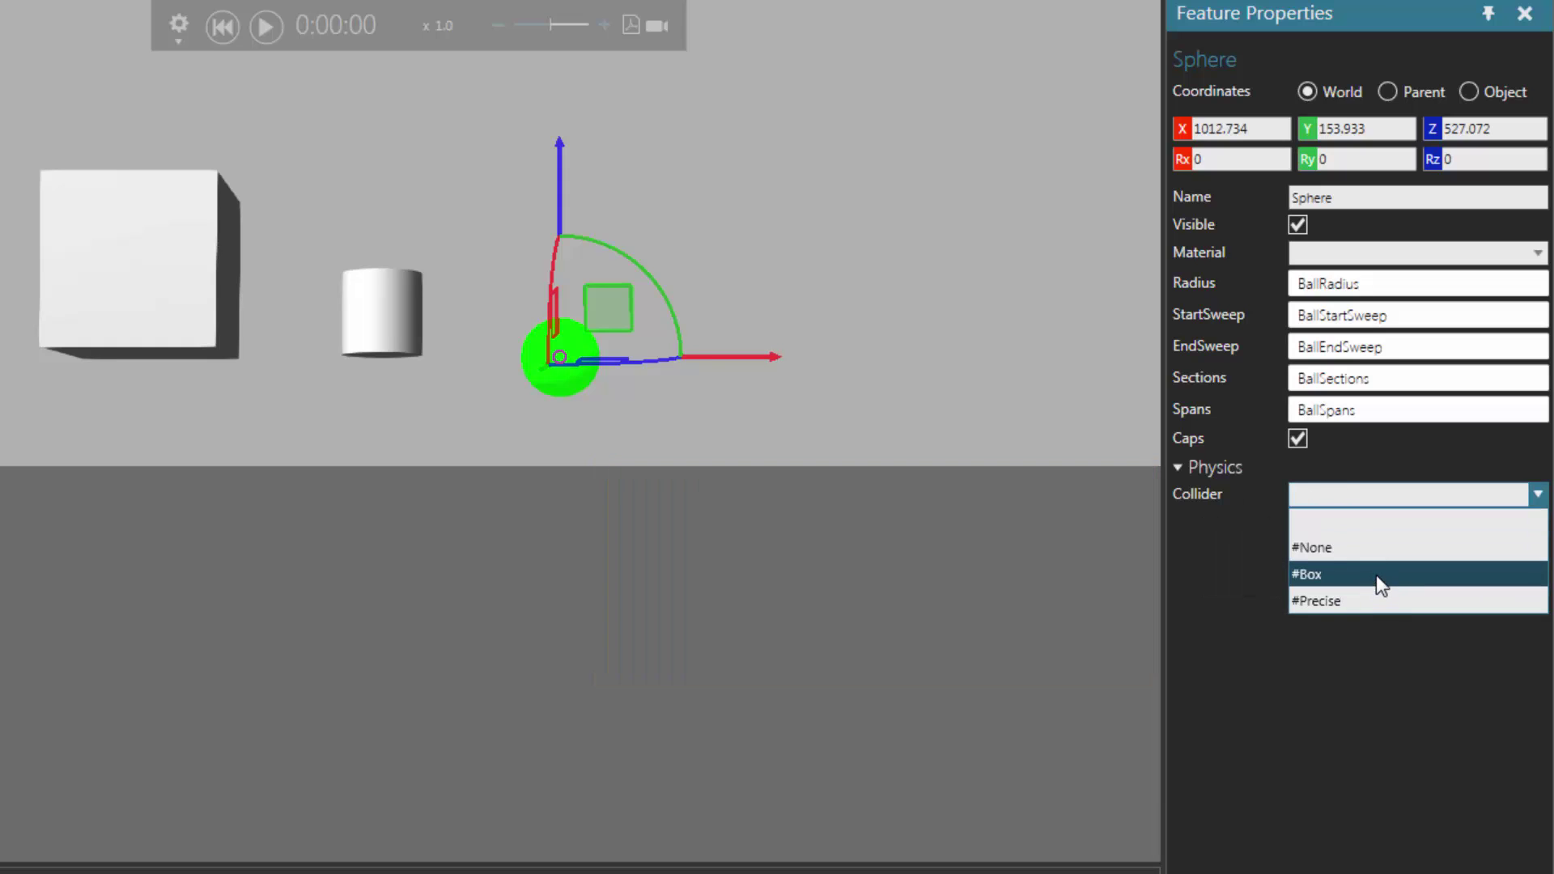
{"action": "left_click", "coordinate": [1375, 575]}
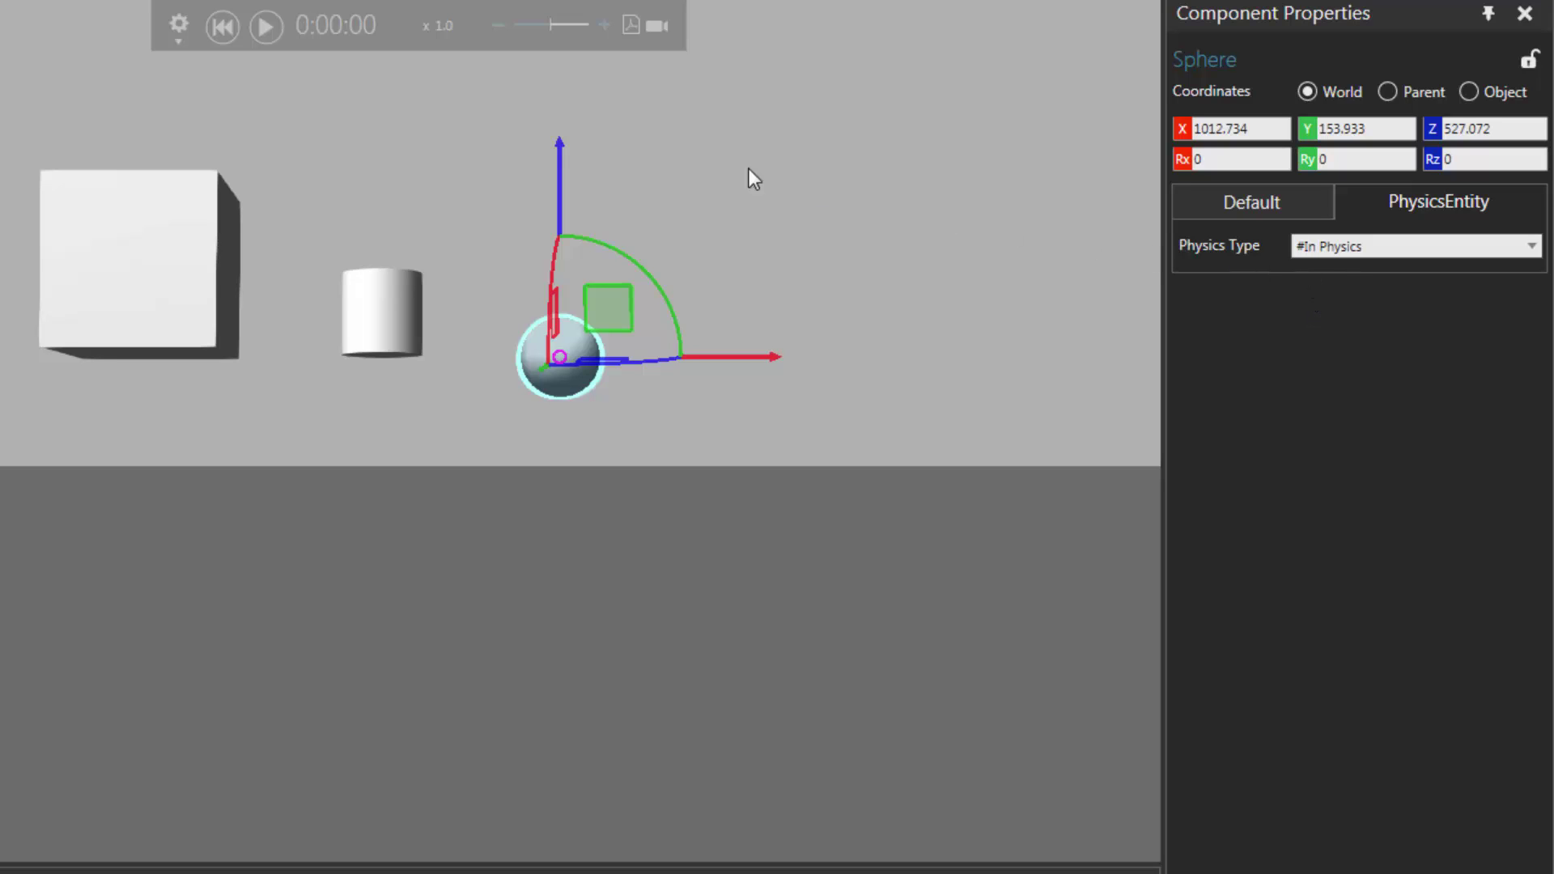
{"action": "left_click", "coordinate": [266, 27]}
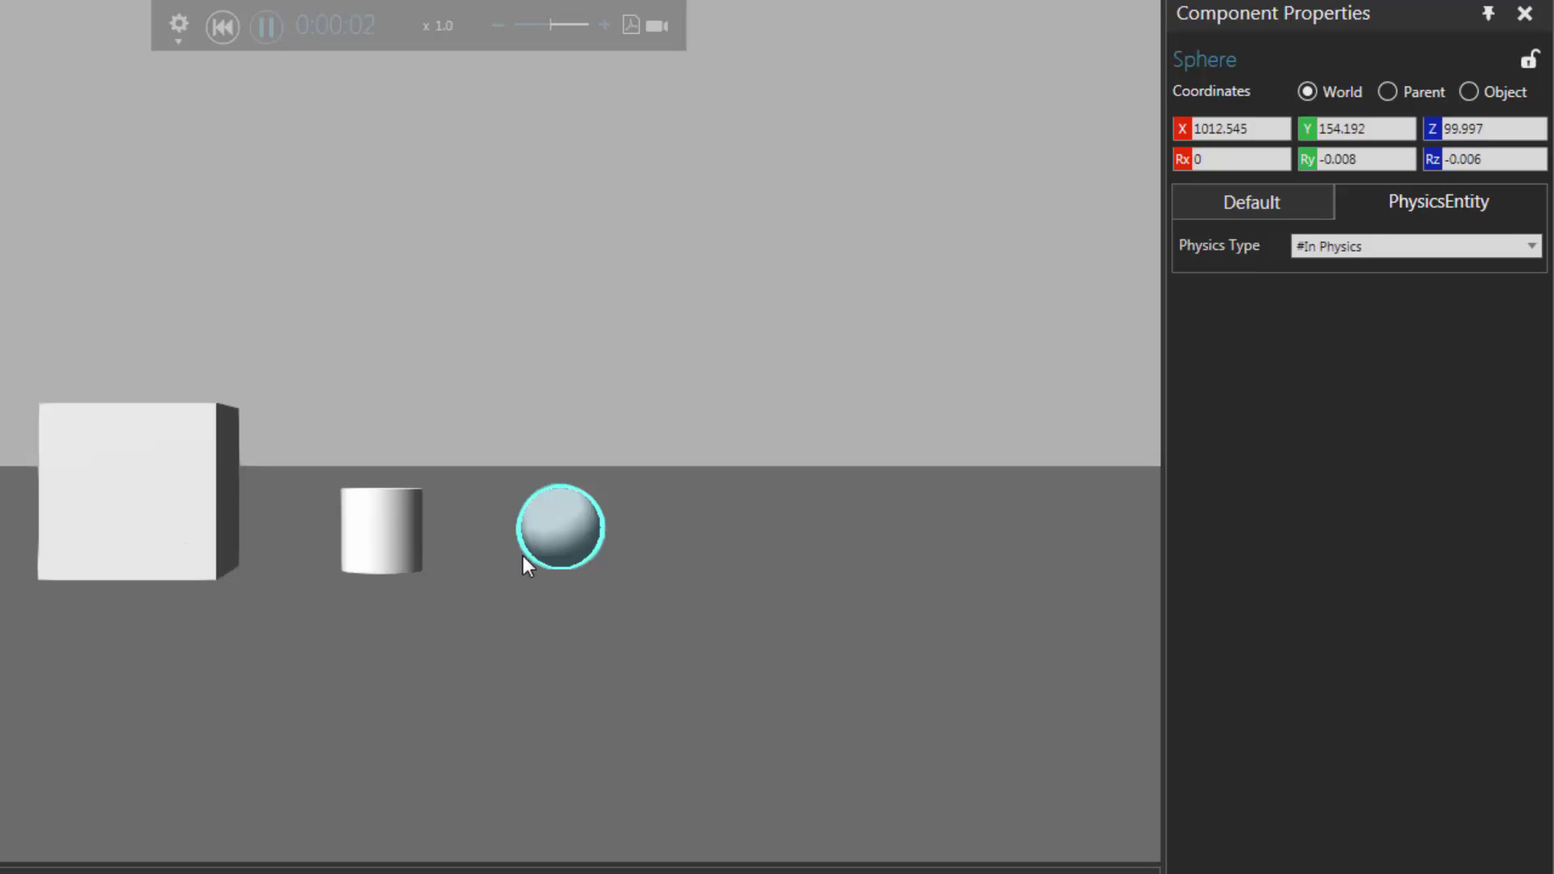
{"action": "left_click", "coordinate": [222, 26]}
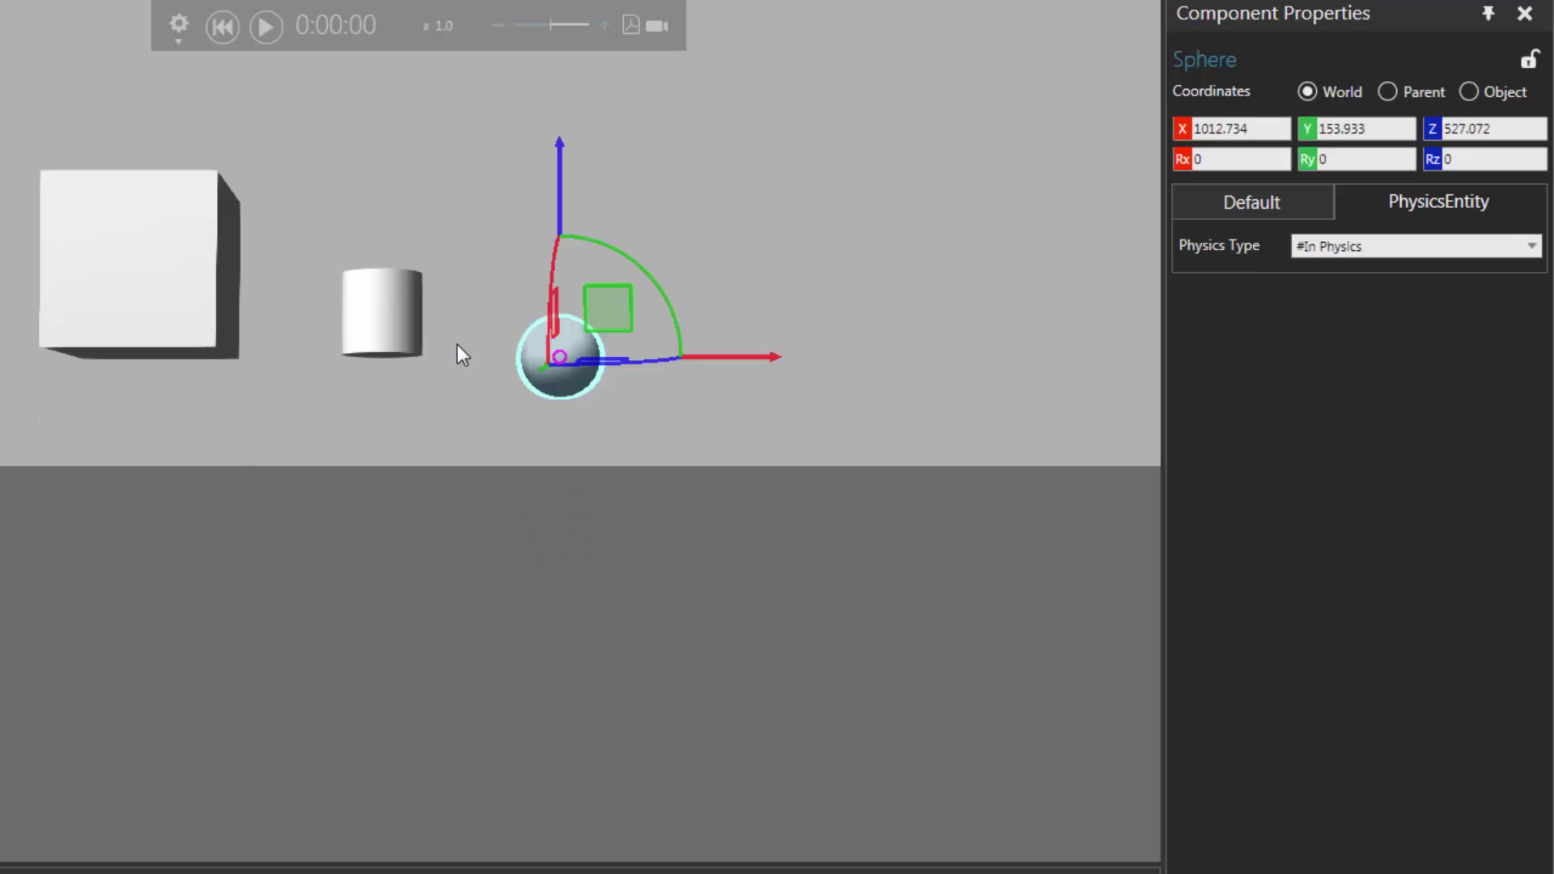
Switch the sphere feature's Collider to Precise and back to Box
{"action": "left_click", "coordinate": [558, 391]}
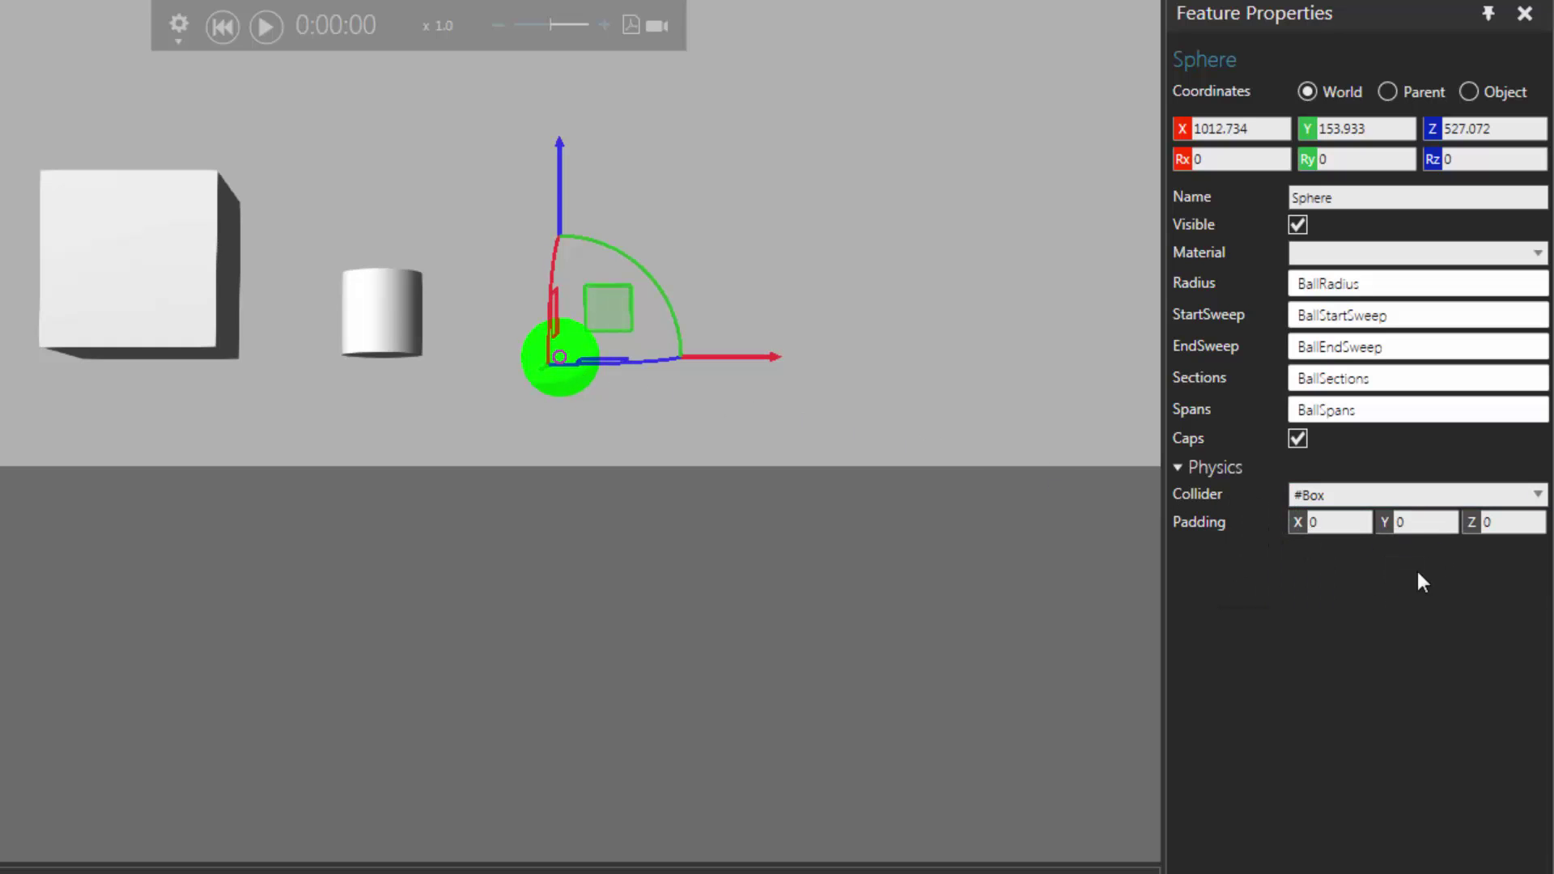
{"action": "left_click", "coordinate": [1430, 496]}
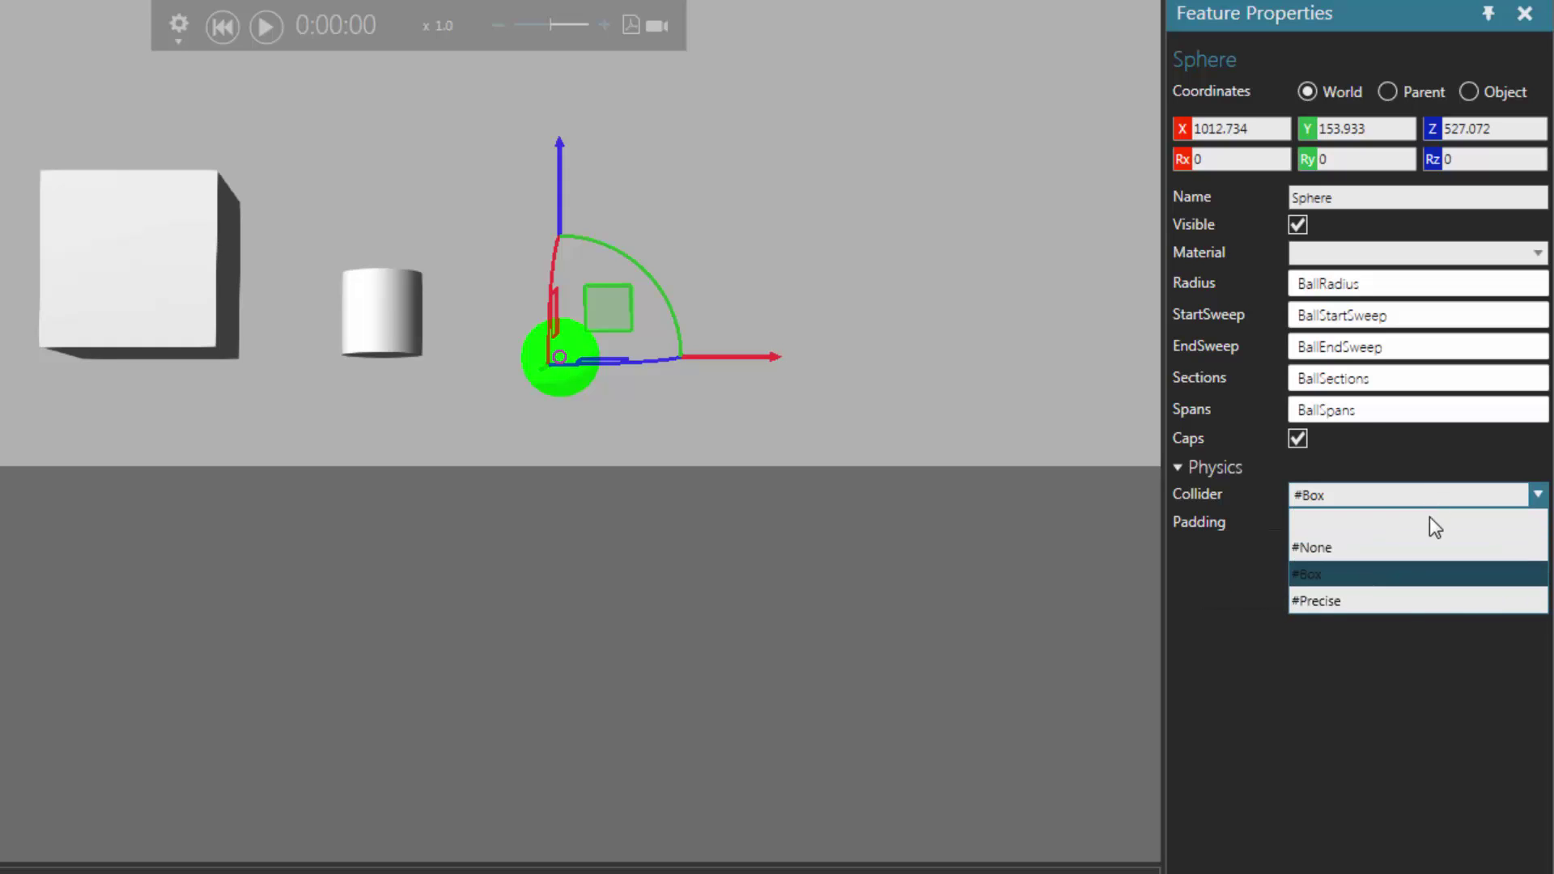
{"action": "left_click", "coordinate": [1352, 607]}
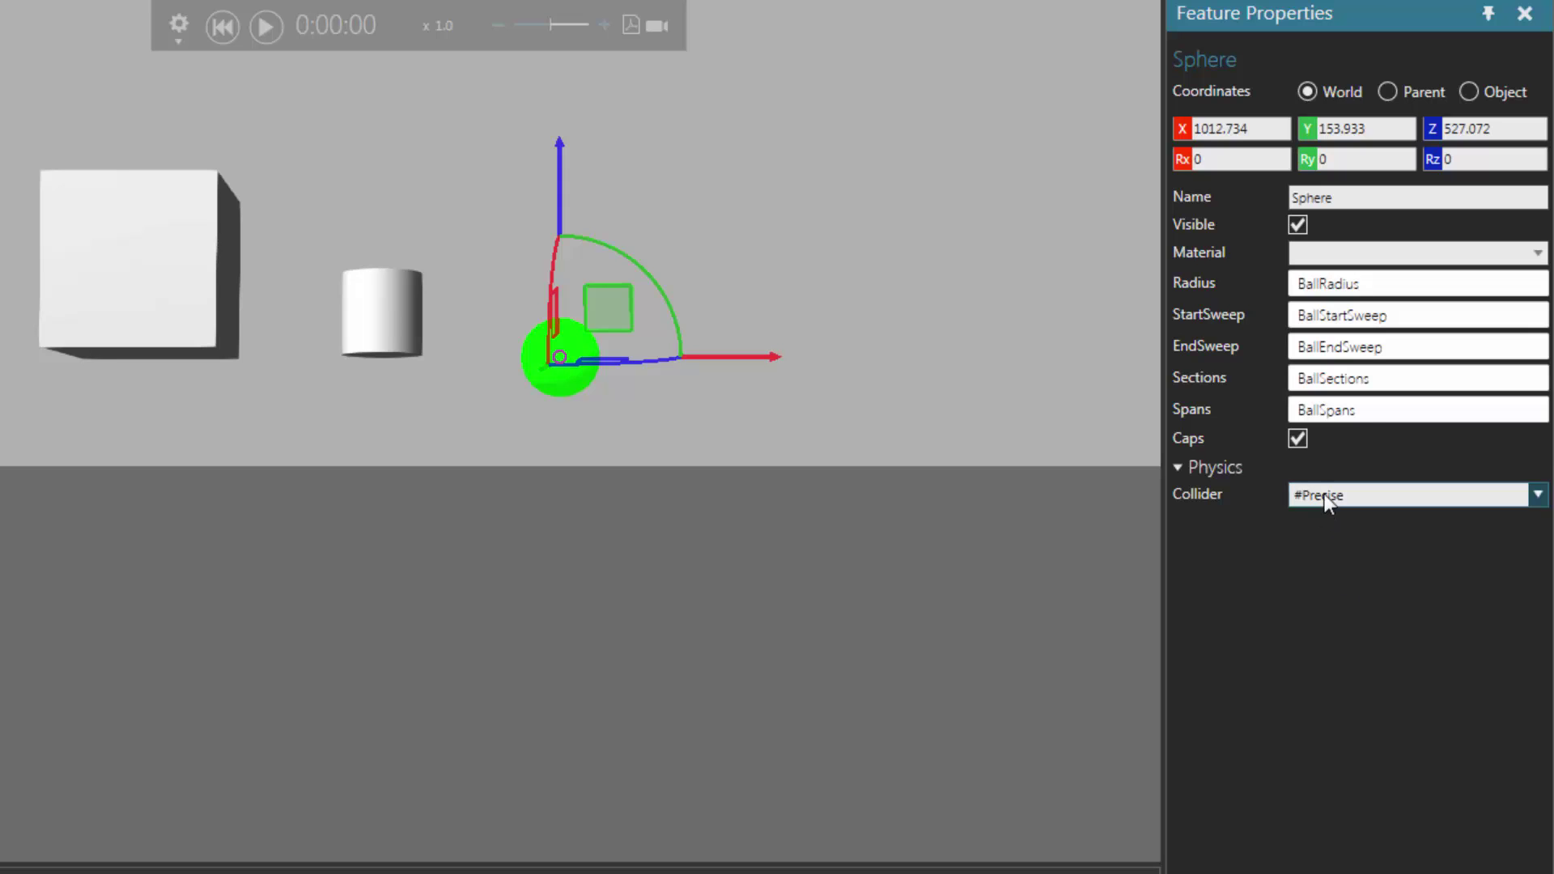
{"action": "left_click", "coordinate": [1325, 495]}
{"action": "left_click", "coordinate": [1325, 576]}
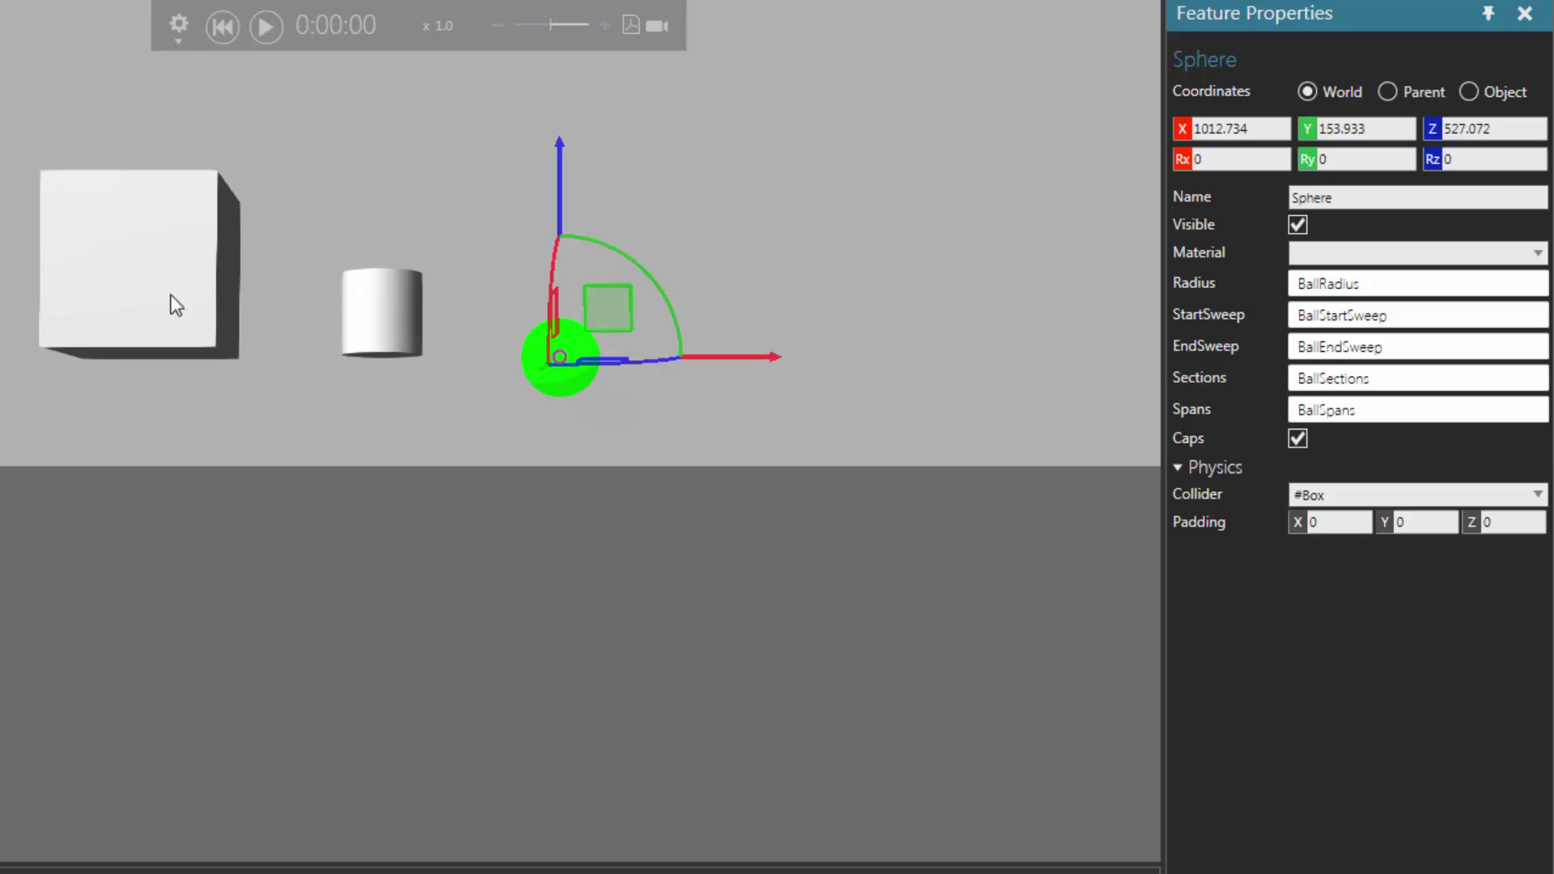
Place the block component on the floor by setting its Z coordinate to 0
{"action": "left_click", "coordinate": [156, 254]}
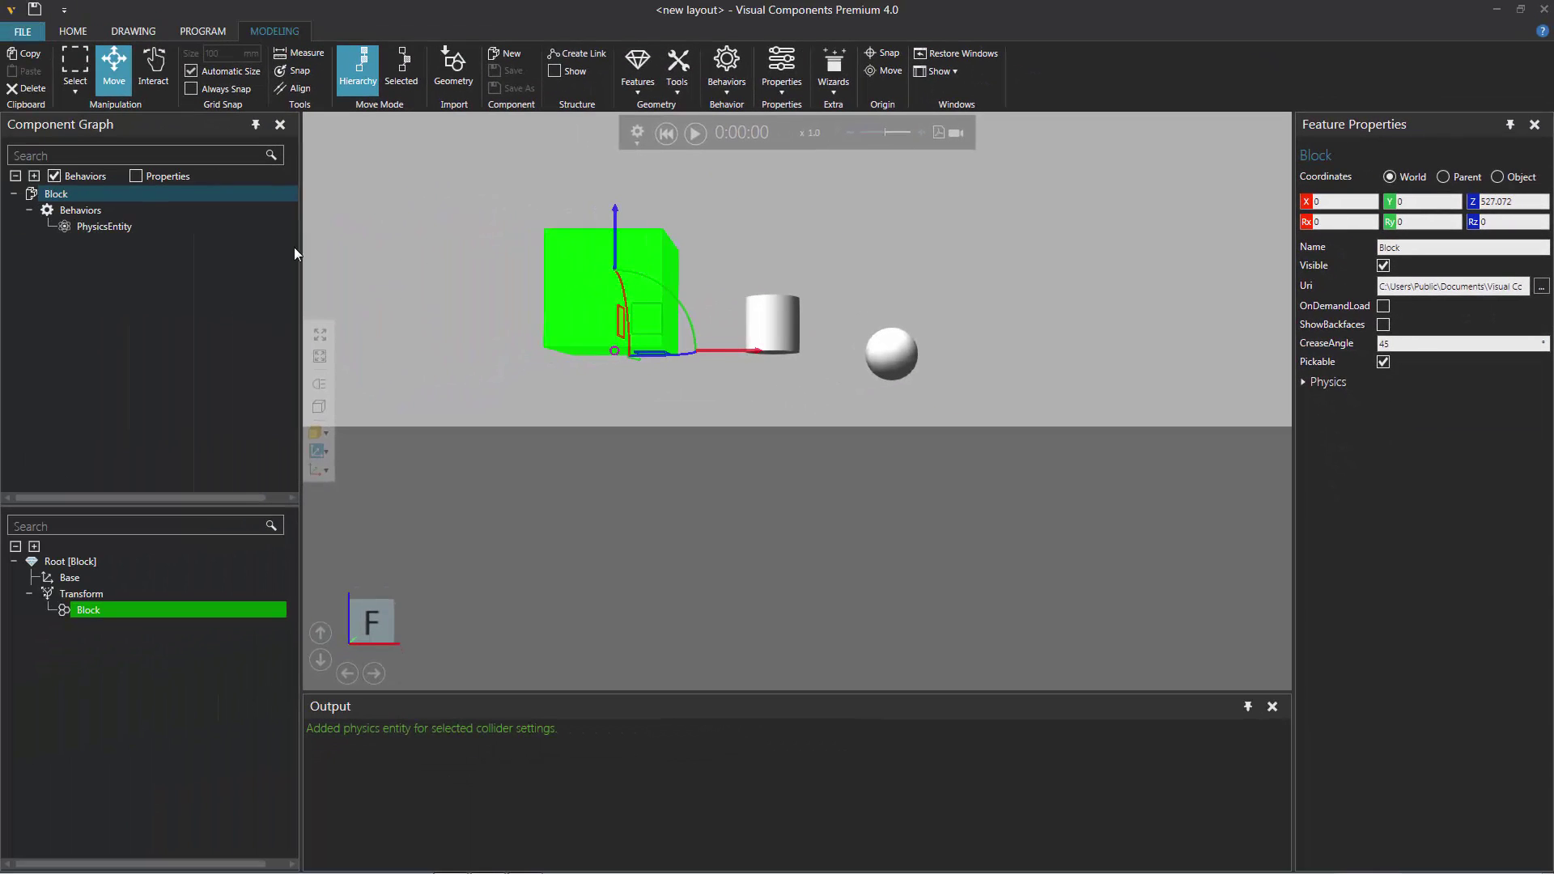
{"action": "left_click", "coordinate": [59, 194]}
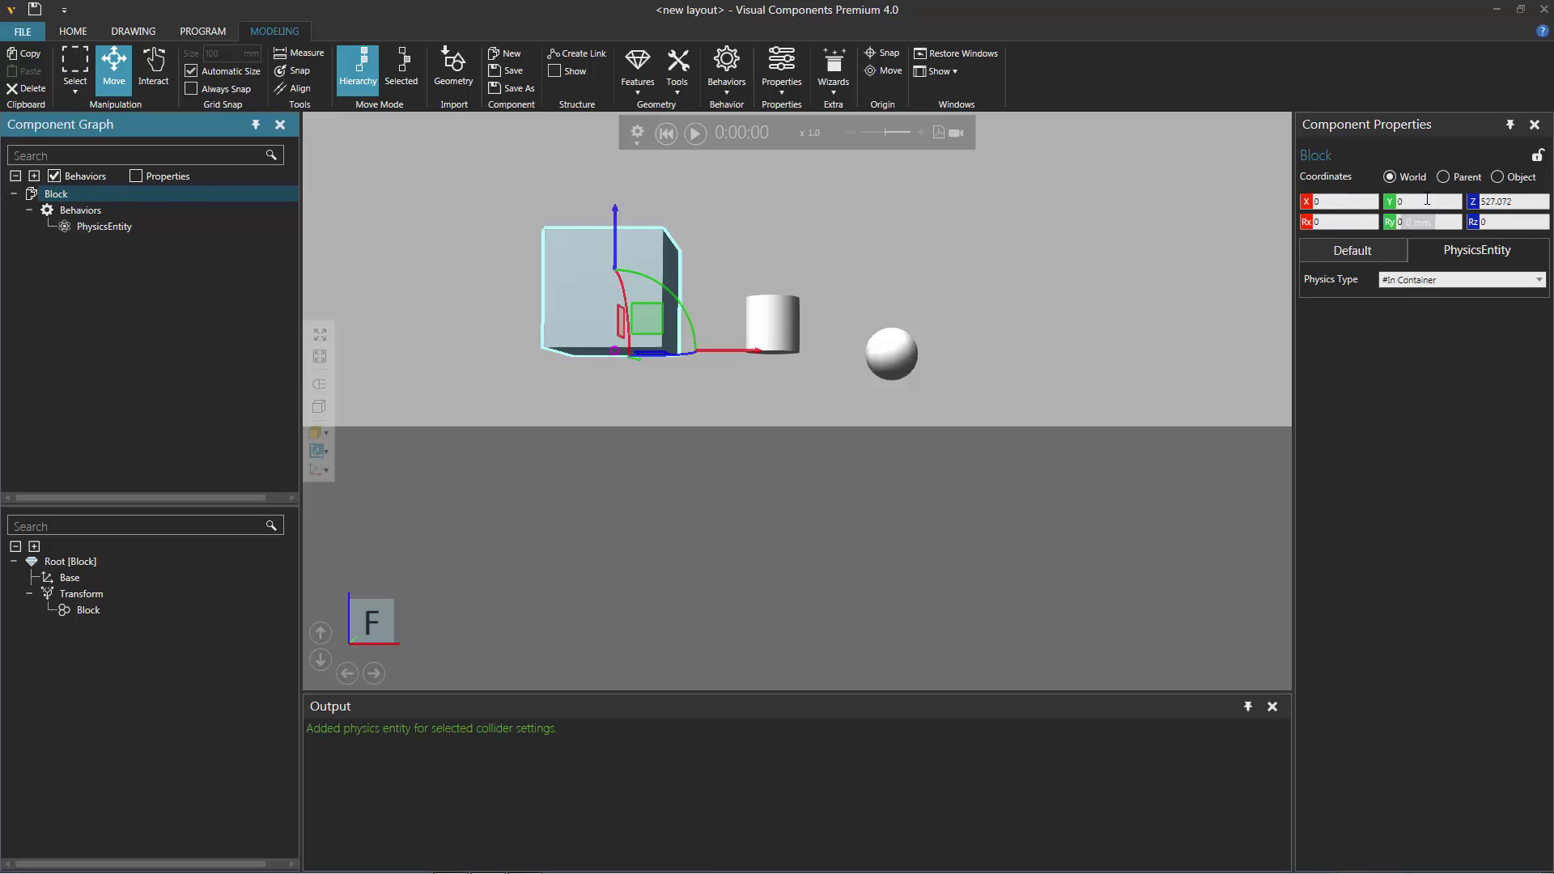
{"action": "left_click", "coordinate": [1475, 205]}
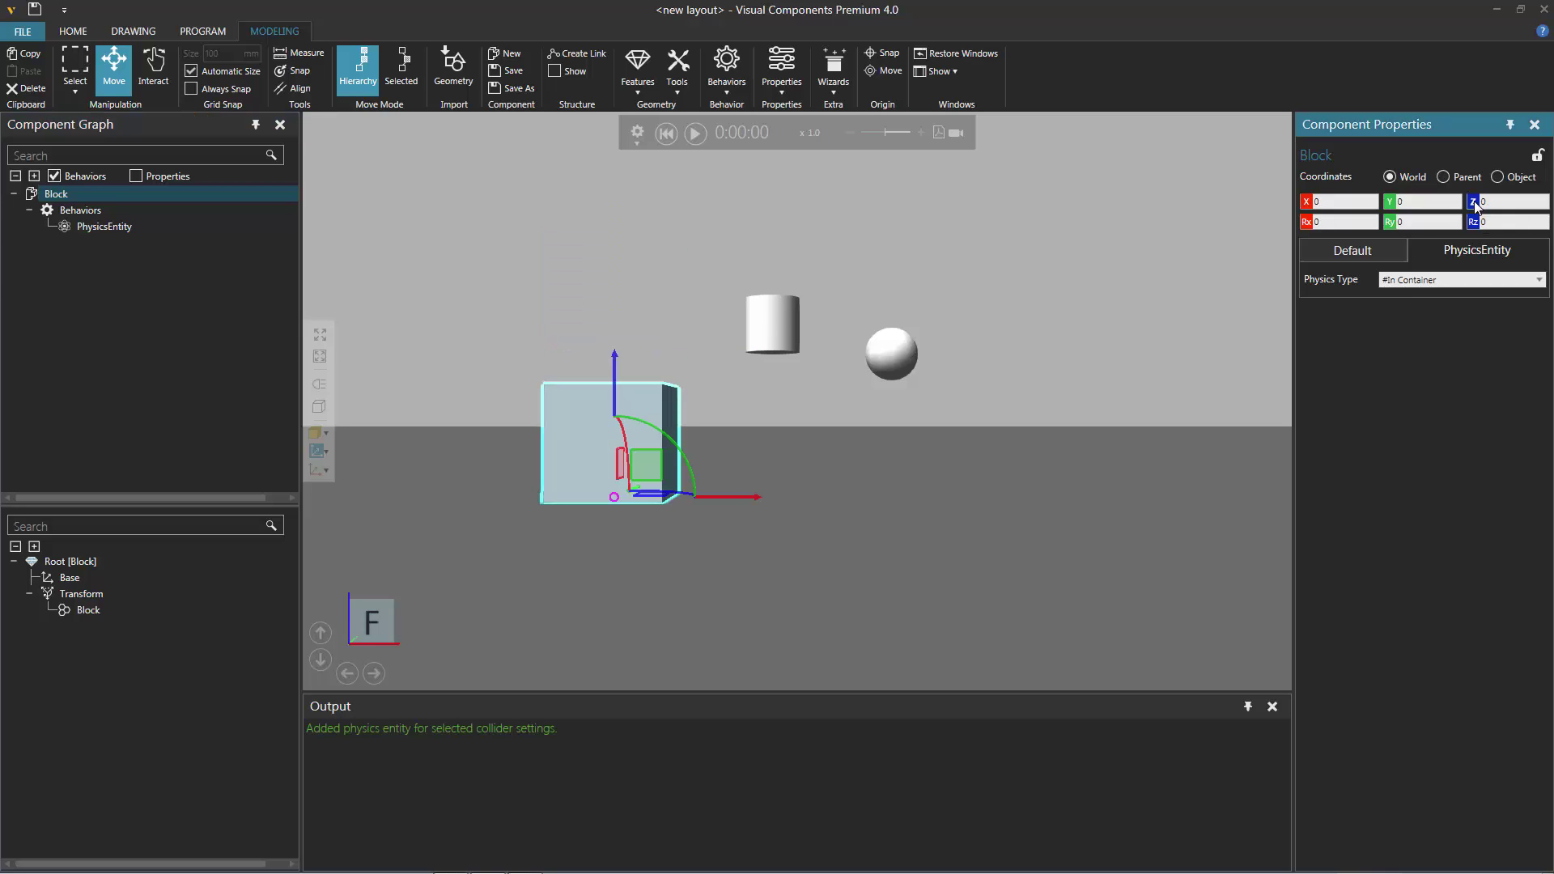
Move the sphere component above the block, to about X 169, Y -19 and Z 1076
{"action": "left_click", "coordinate": [913, 345]}
{"action": "right_click_drag", "start_coordinate": [915, 372], "coordinate": [914, 453]}
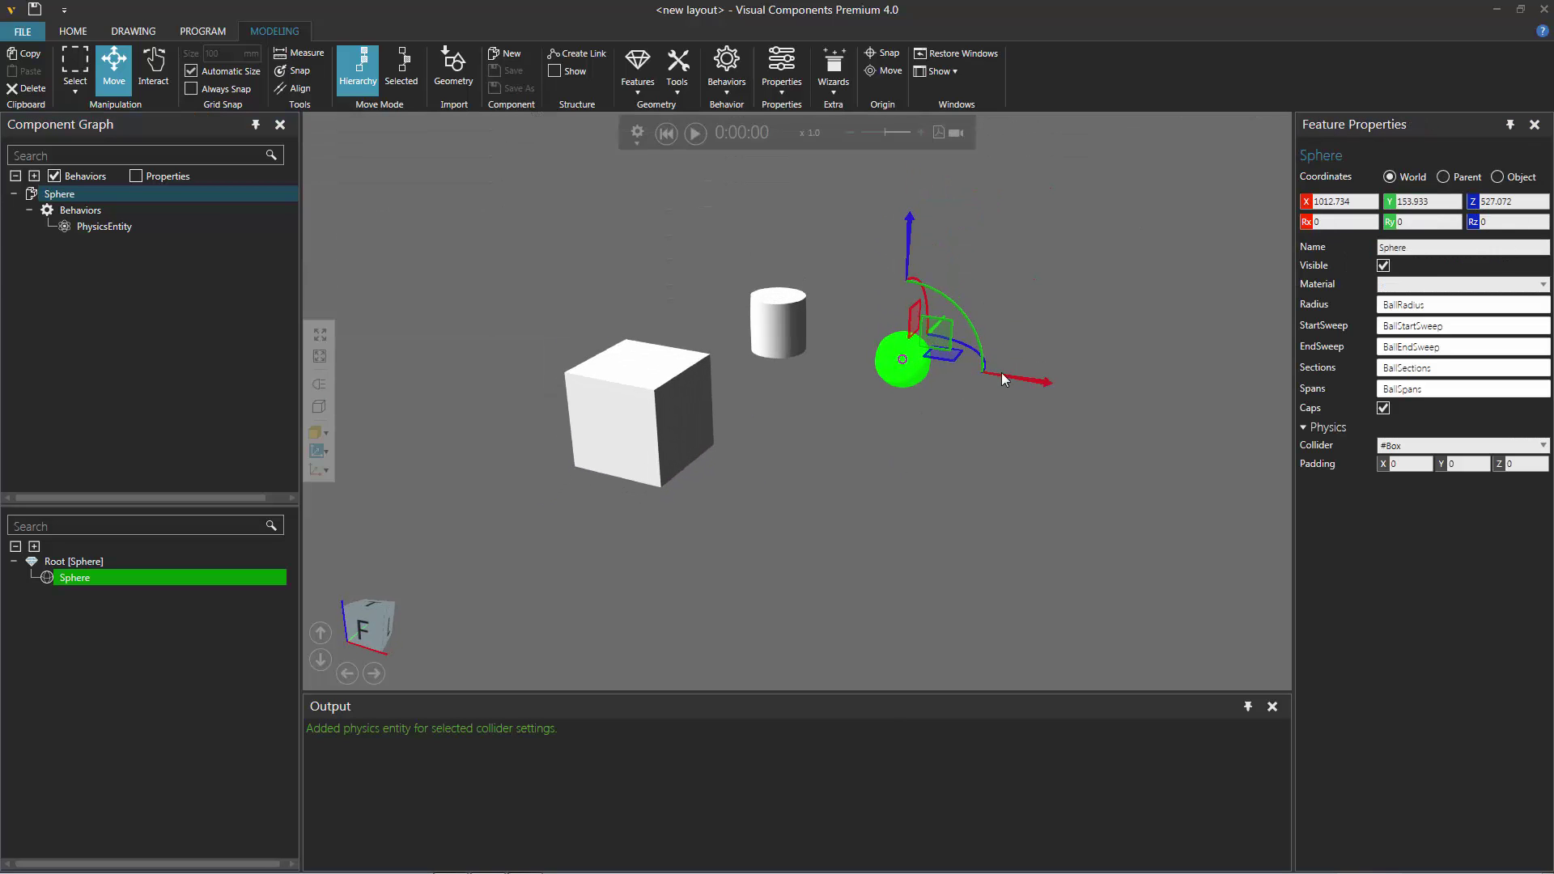
{"action": "left_click", "coordinate": [62, 197]}
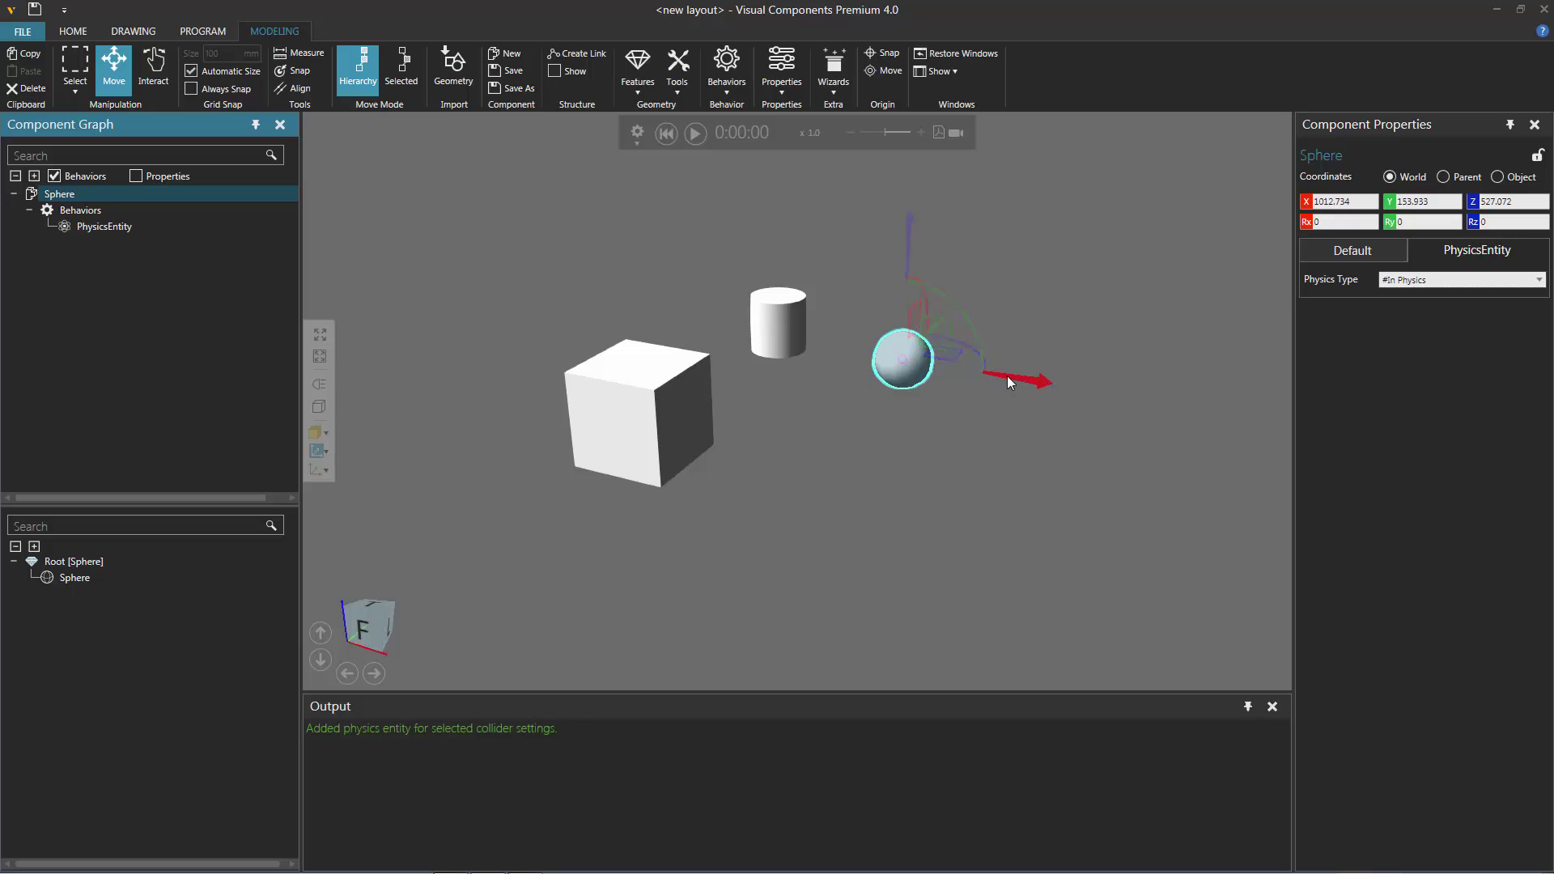
{"action": "left_click_drag", "start_coordinate": [1006, 377], "coordinate": [704, 314]}
{"action": "right_click_drag", "start_coordinate": [728, 380], "coordinate": [753, 356]}
{"action": "left_click_drag", "start_coordinate": [639, 219], "coordinate": [638, 121]}
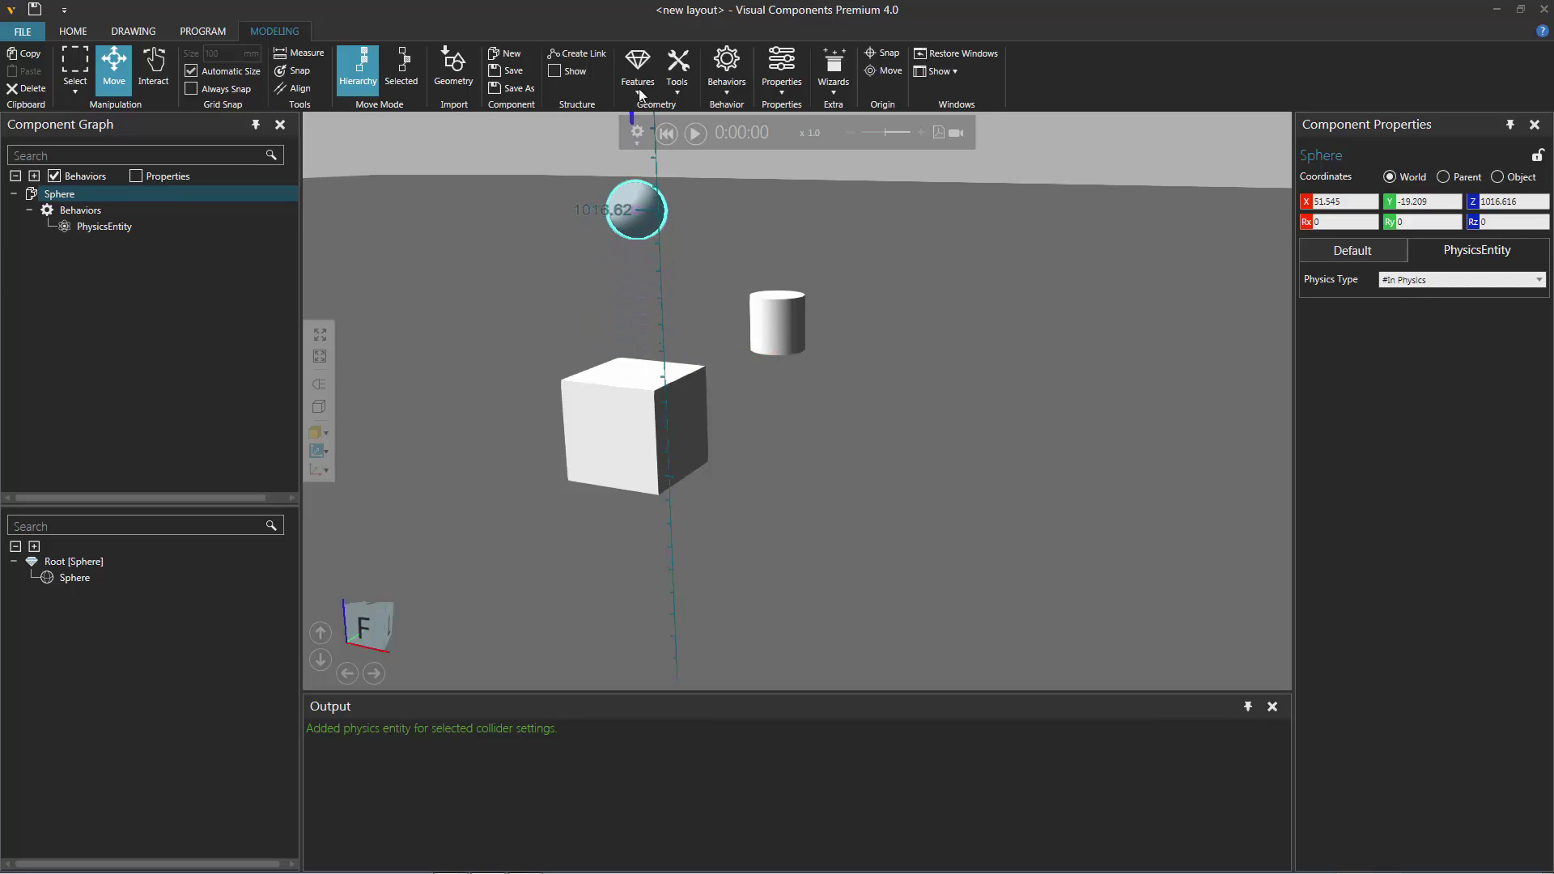
{"action": "right_click_drag", "start_coordinate": [822, 572], "coordinate": [814, 367]}
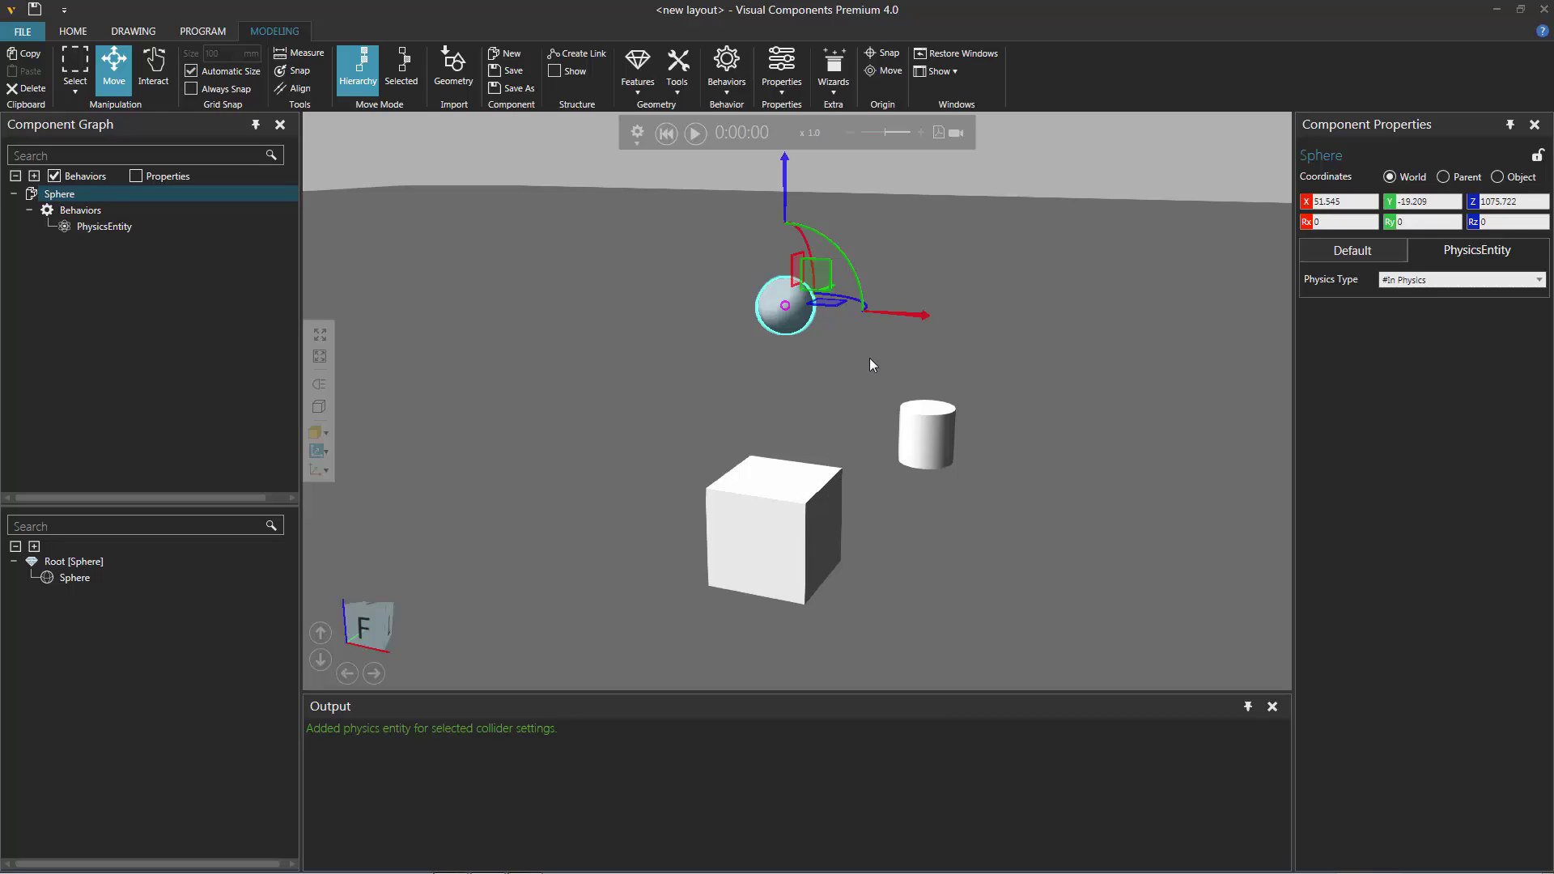
{"action": "left_click_drag", "start_coordinate": [885, 311], "coordinate": [922, 314]}
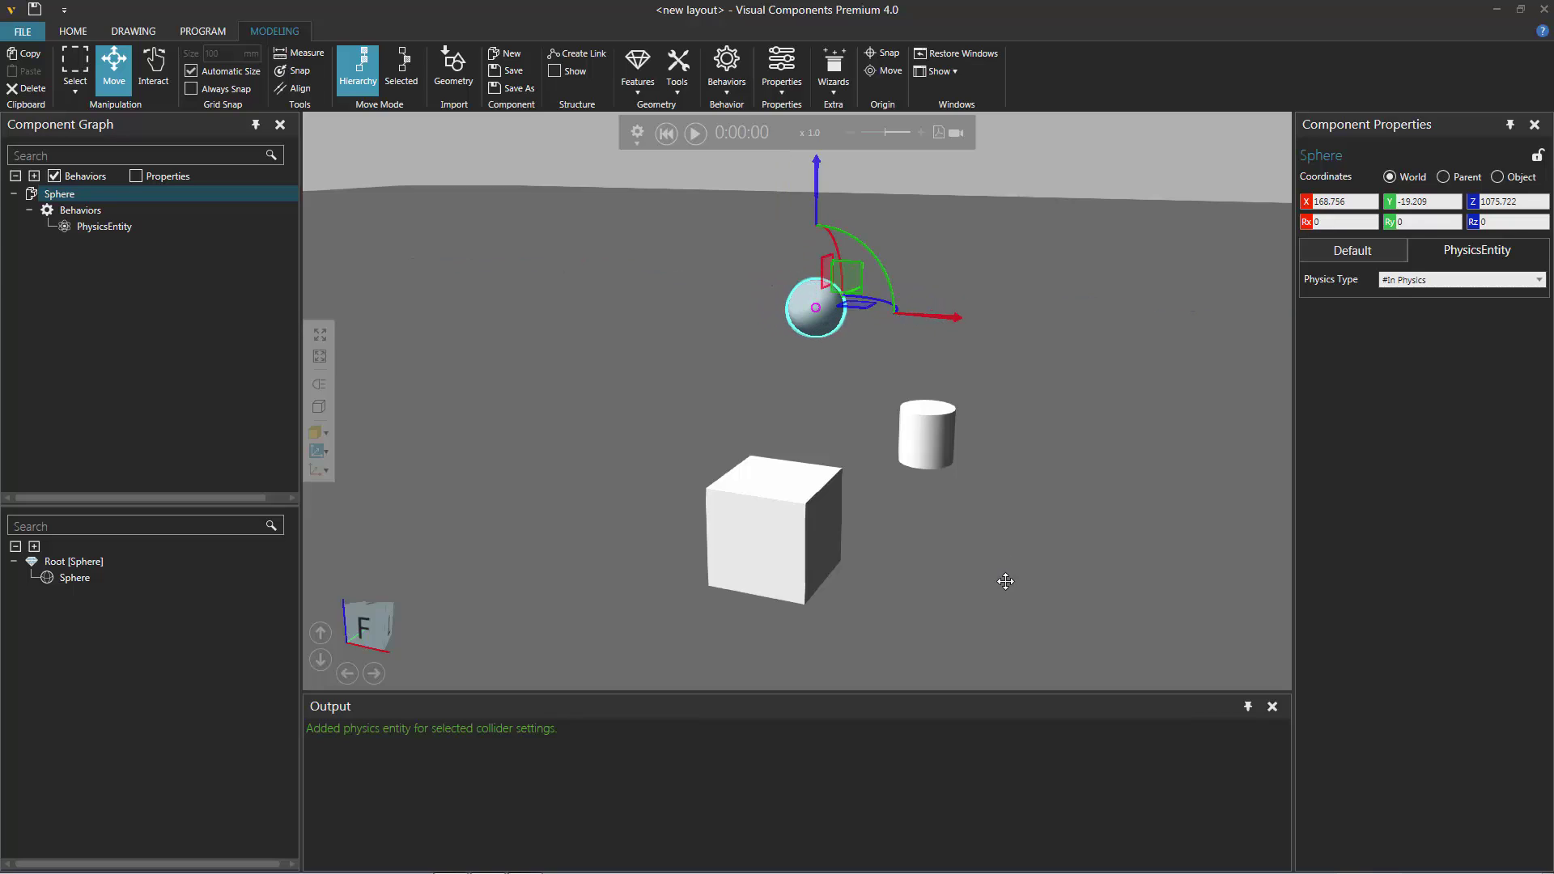
{"action": "right_click_drag", "start_coordinate": [1005, 581], "coordinate": [926, 549]}
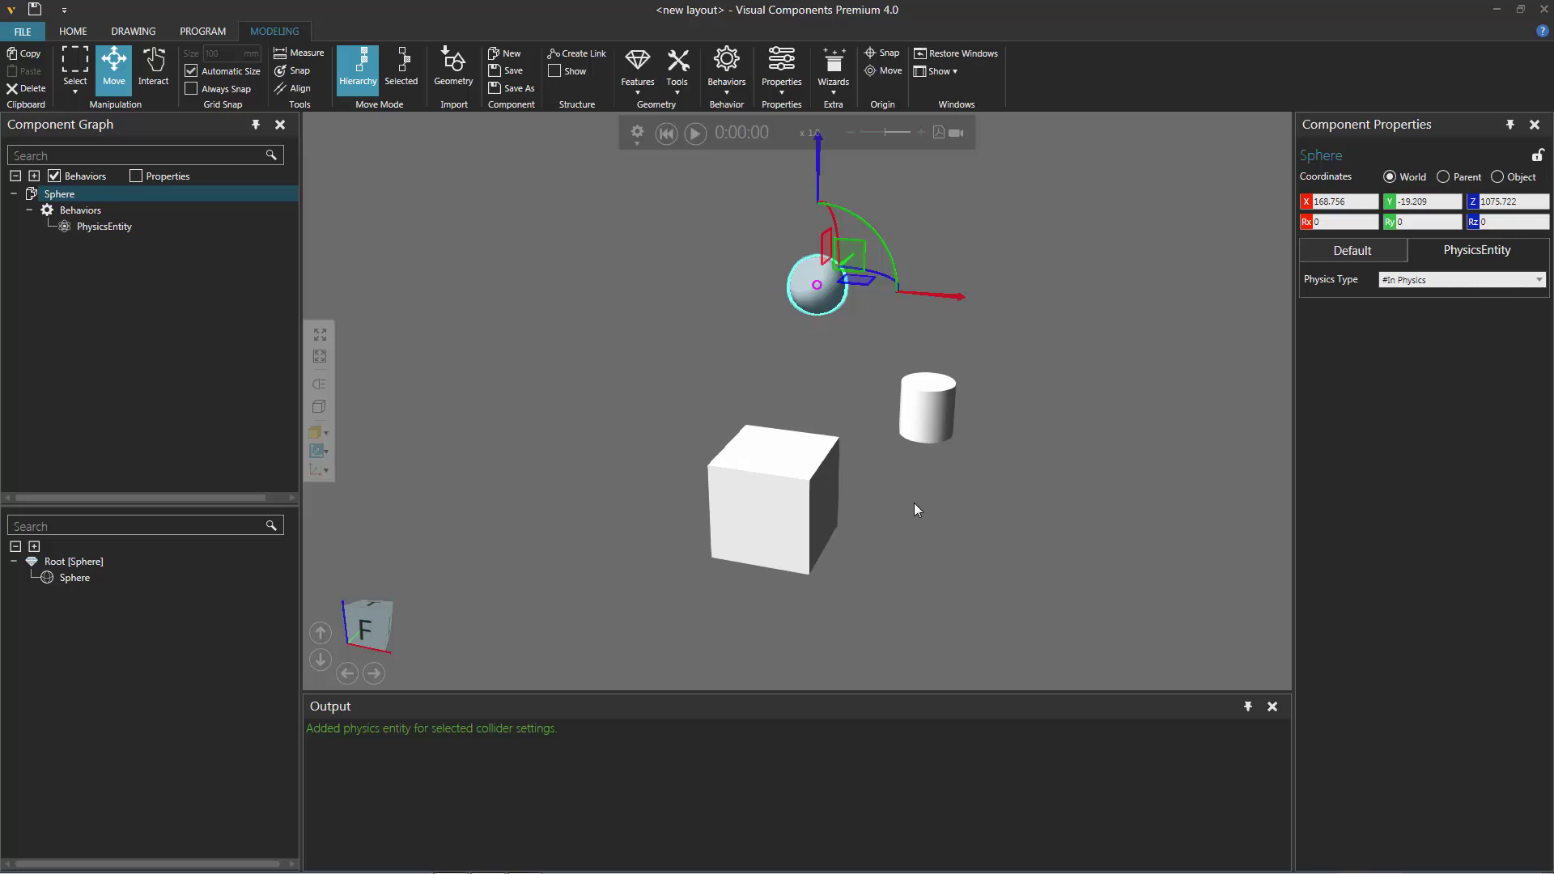
Simulate the sphere dropping onto the block, reset, and repeat the drop with the sphere shifted along X toward the block's edge
{"action": "left_click", "coordinate": [694, 133]}
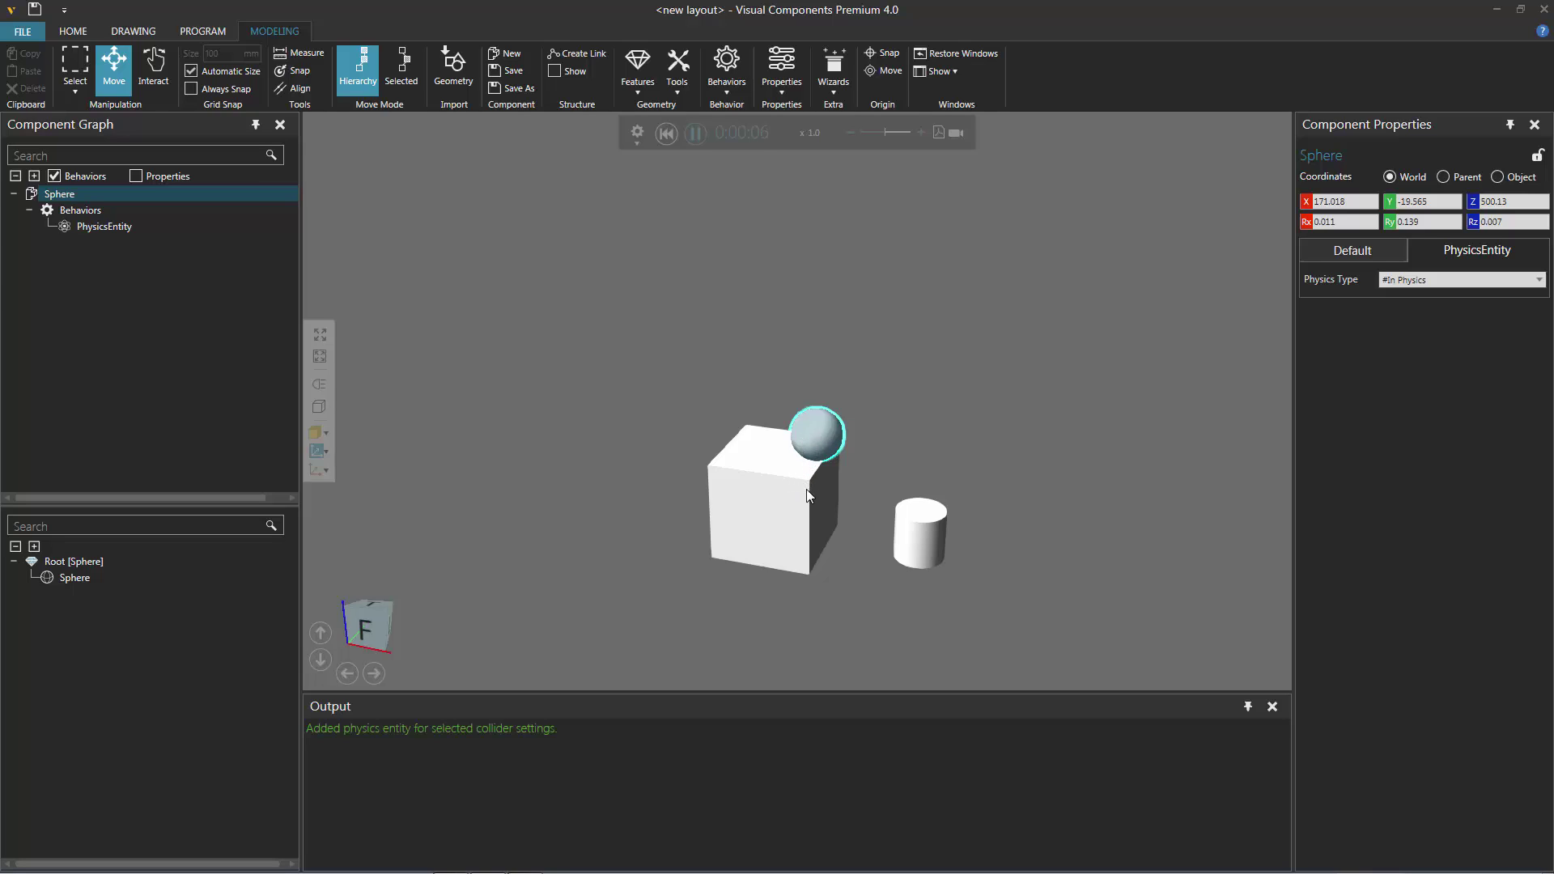
{"action": "left_click", "coordinate": [667, 134]}
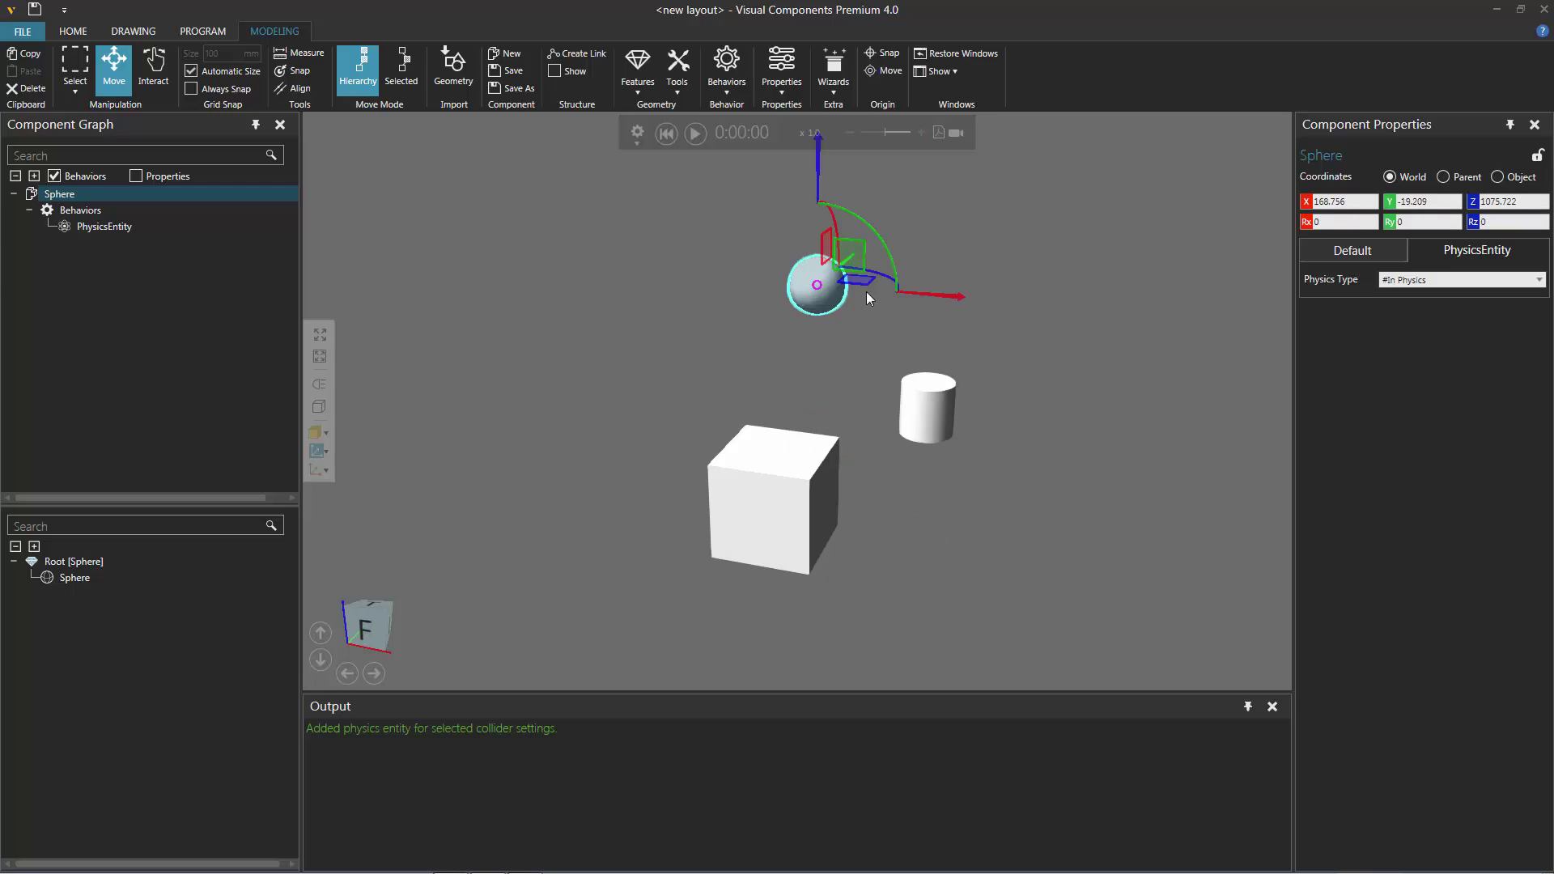
{"action": "left_click_drag", "start_coordinate": [917, 295], "coordinate": [939, 295]}
{"action": "left_click", "coordinate": [694, 134]}
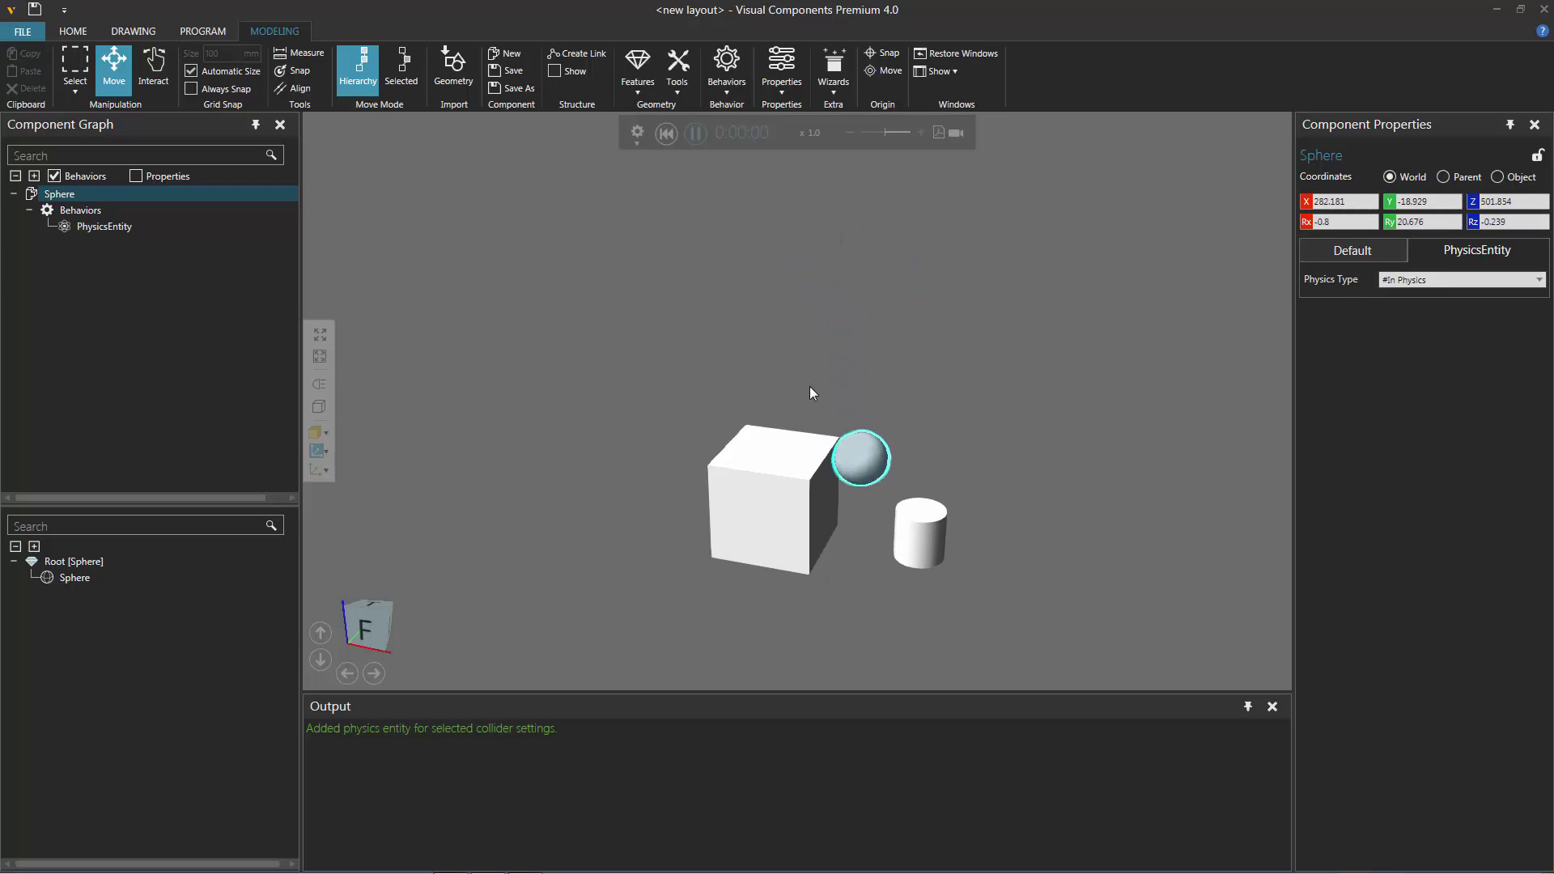
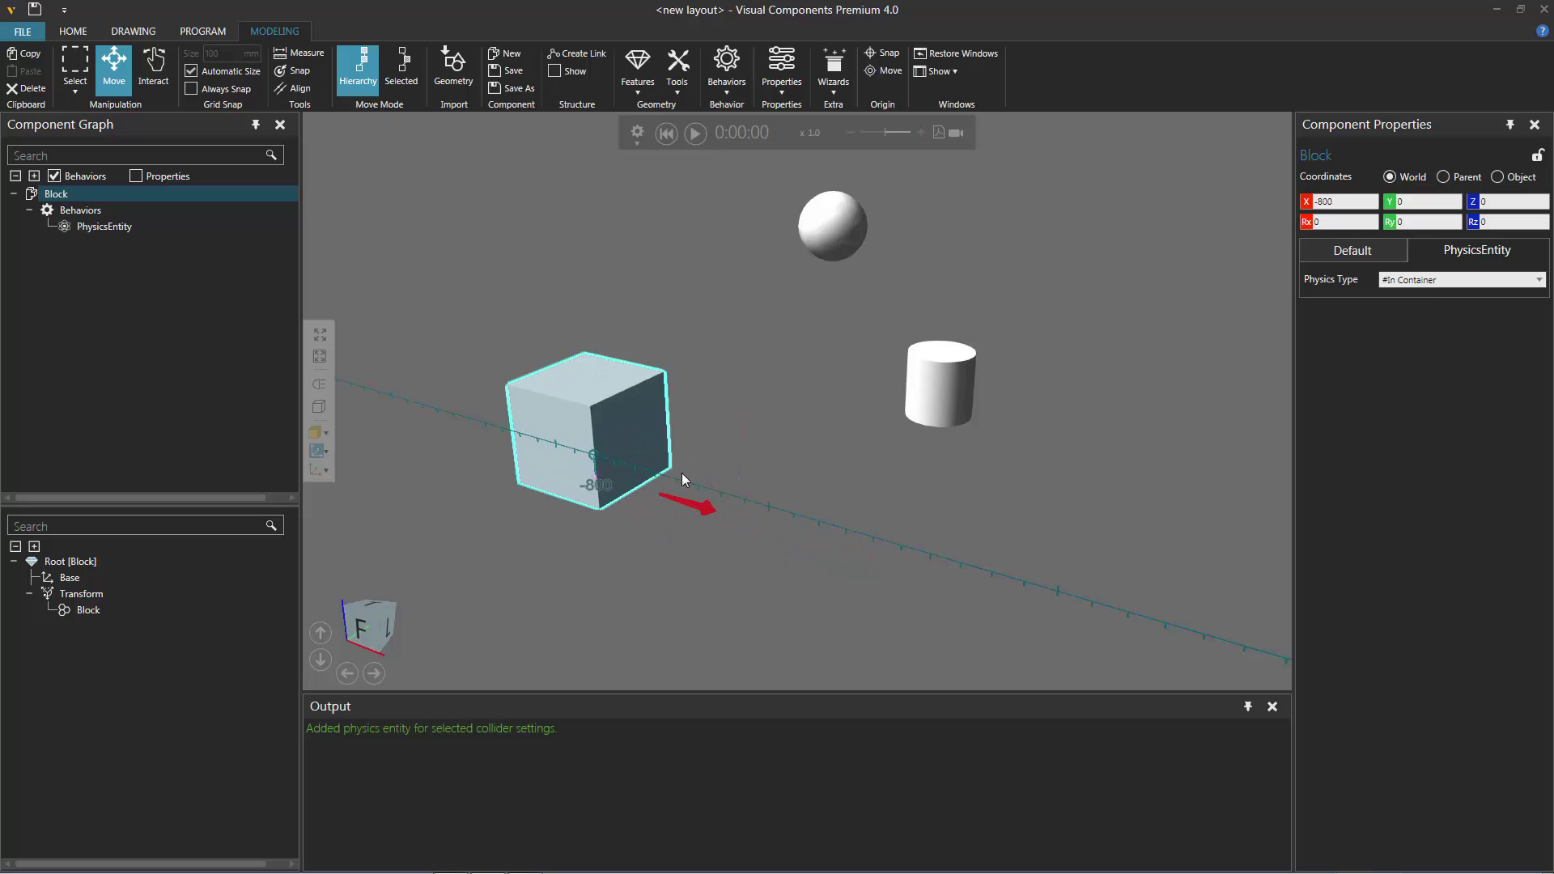
Move the block away from the other shapes to about X -1343 and raise it to Z 1100
{"action": "right_click_drag", "start_coordinate": [724, 607], "coordinate": [1104, 647], "text": "ctrl"}
{"action": "left_click_drag", "start_coordinate": [1017, 553], "coordinate": [907, 518]}
{"action": "left_click_drag", "start_coordinate": [766, 372], "coordinate": [779, 121]}
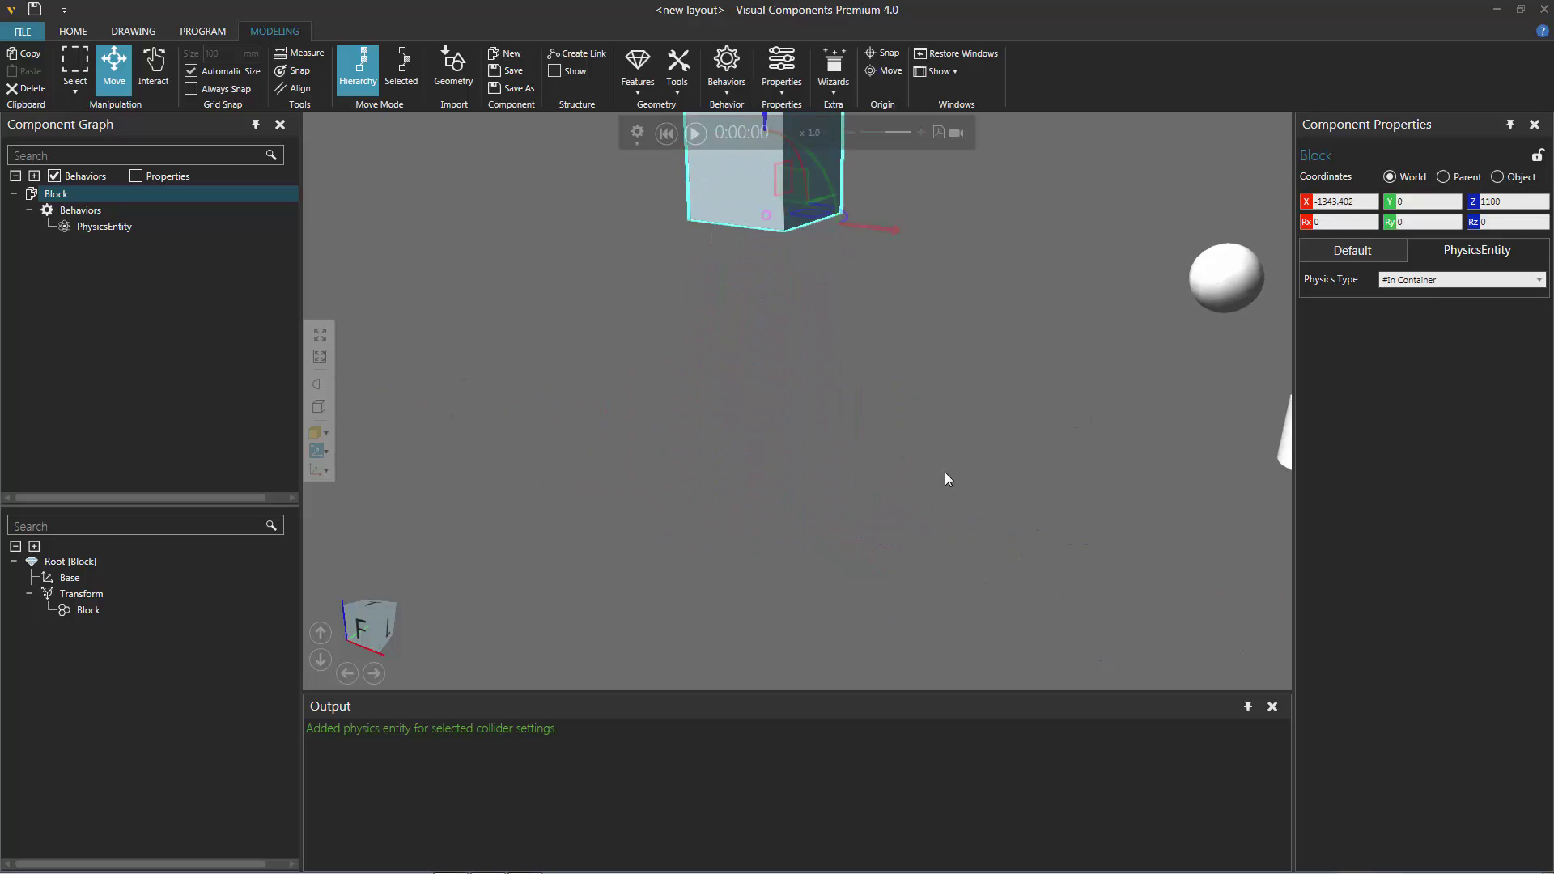
{"action": "right_click_drag", "start_coordinate": [944, 473], "coordinate": [780, 429]}
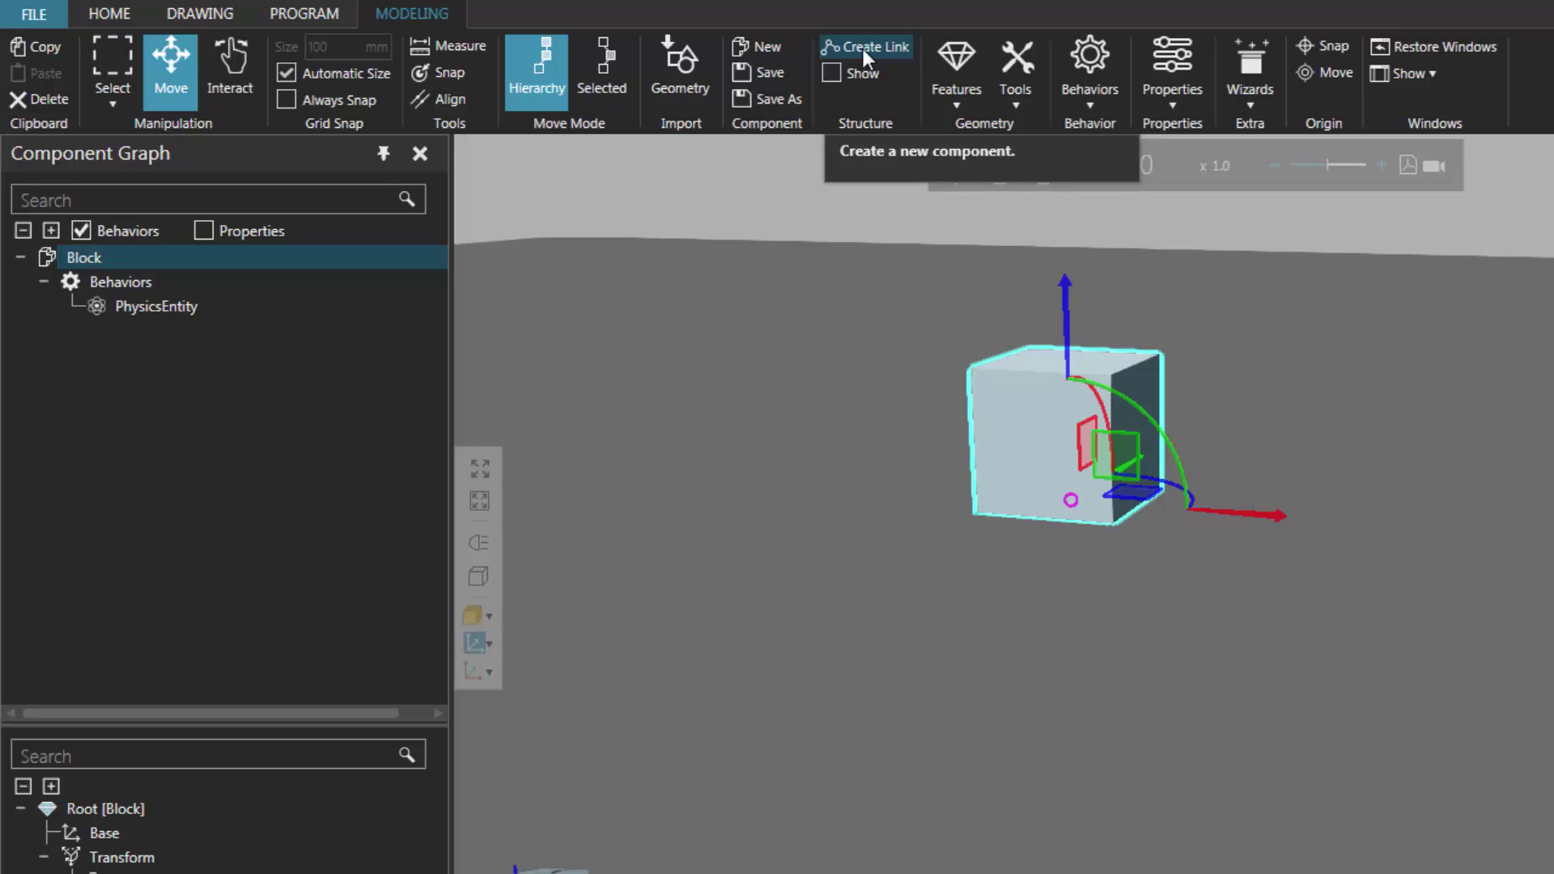
Create a link in the block component, offset it along X away from the block, and display the link structure
{"action": "left_click", "coordinate": [861, 50]}
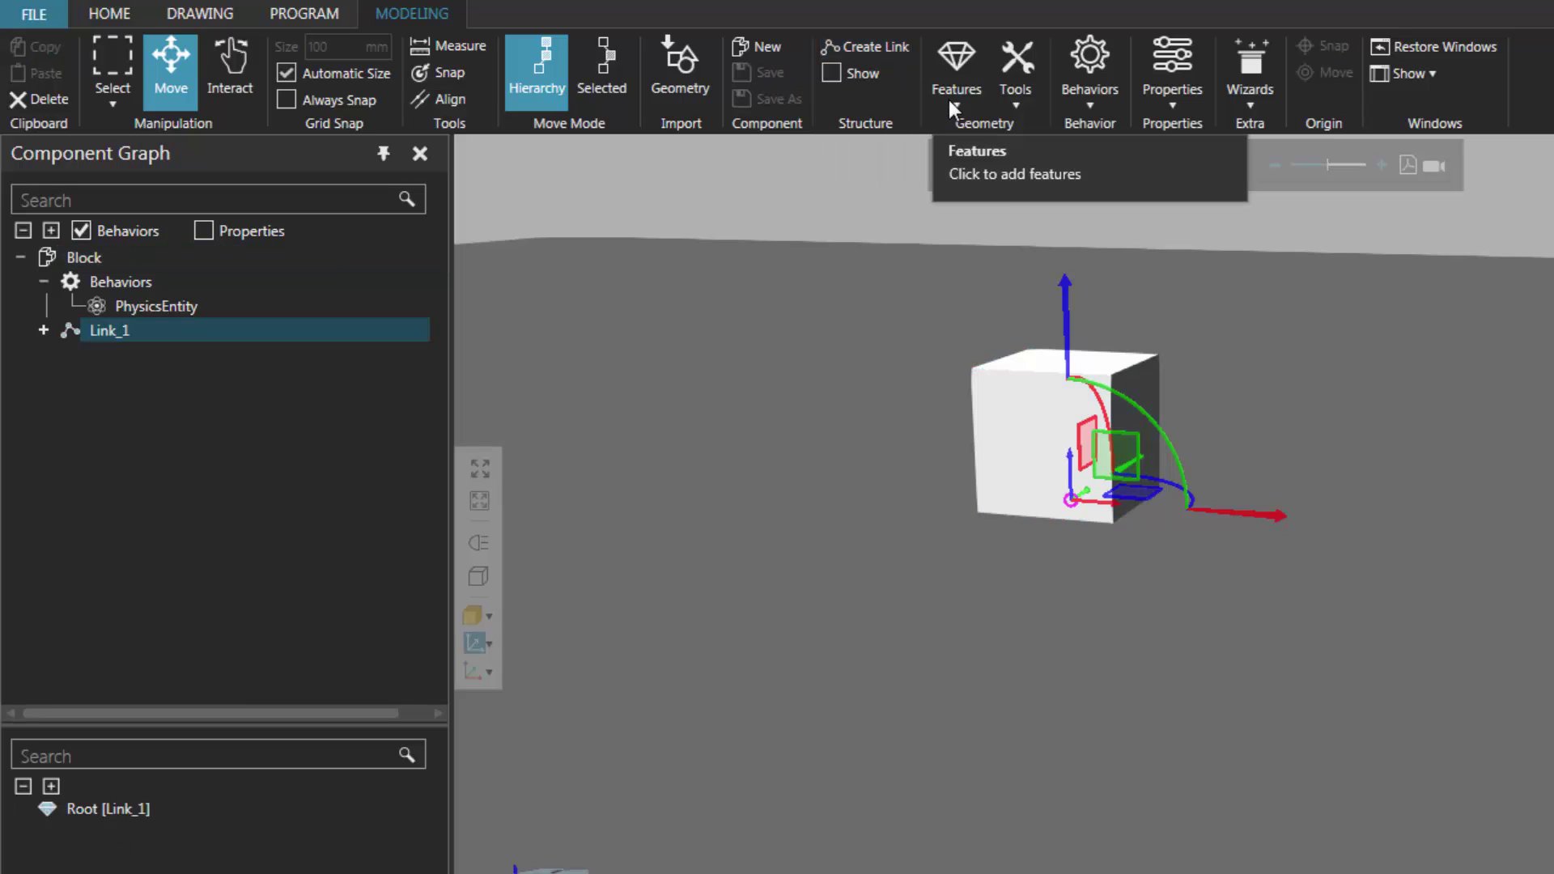
{"action": "left_click_drag", "start_coordinate": [1217, 508], "coordinate": [1466, 552]}
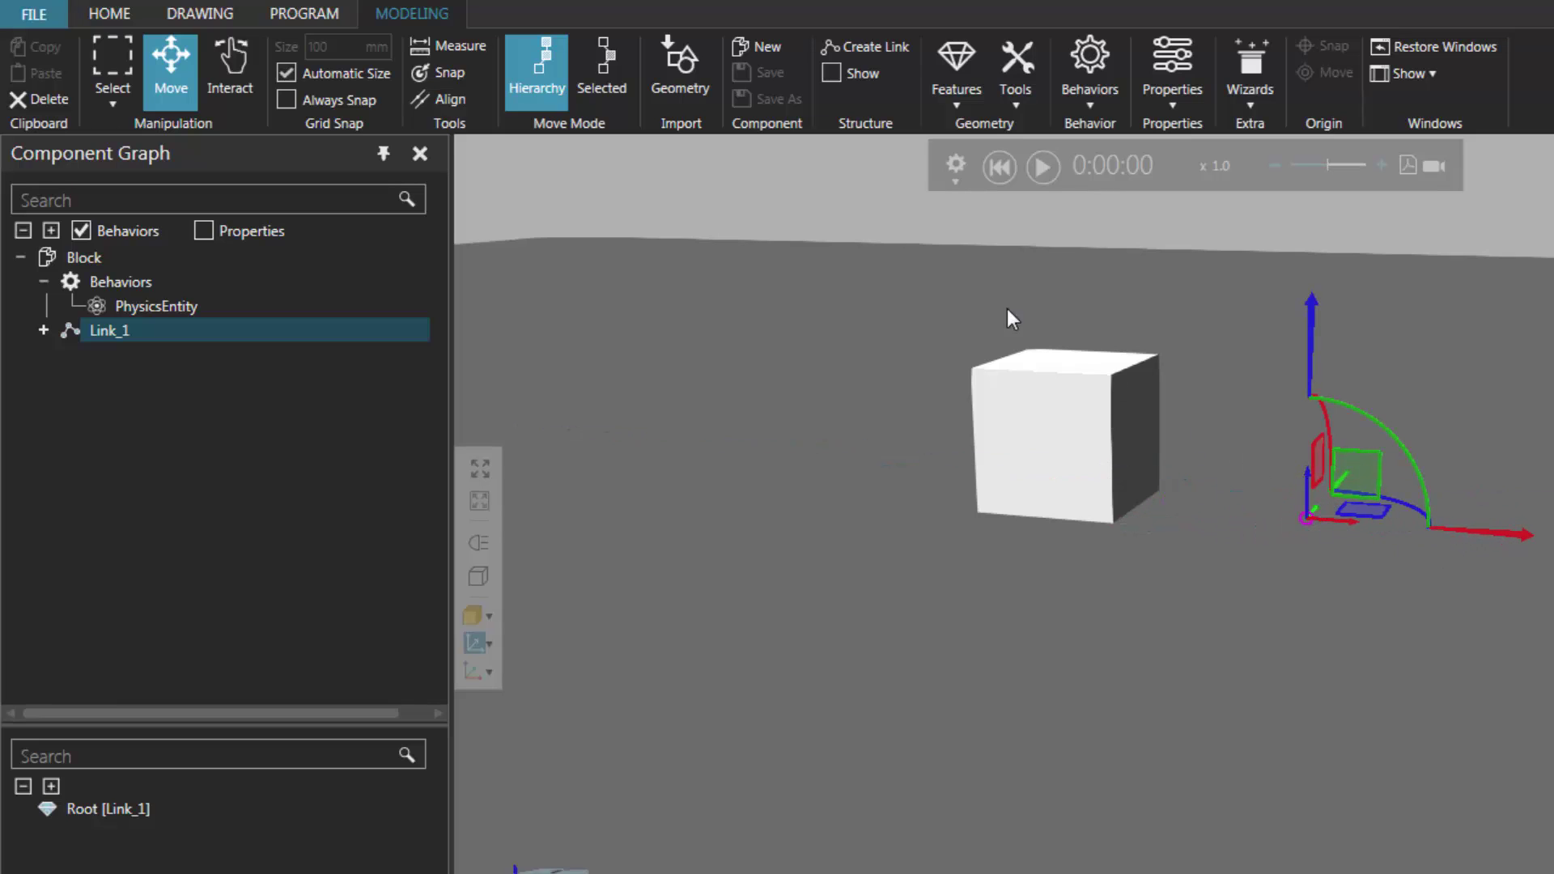
{"action": "left_click", "coordinate": [834, 74]}
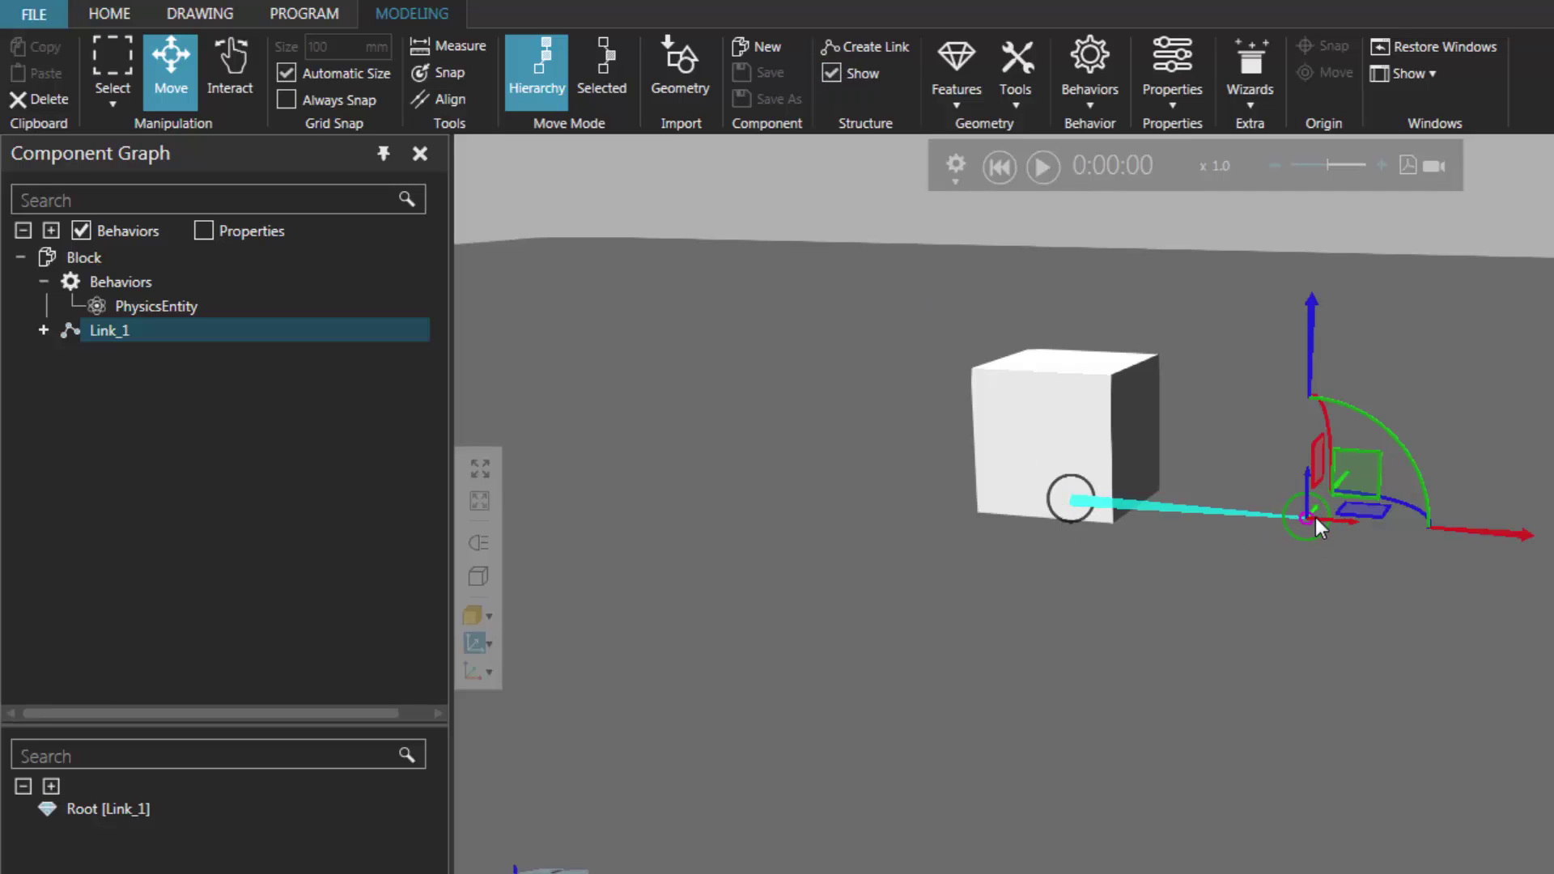
Add a cone feature to the block's new link and set its height to 500 mm
{"action": "left_click", "coordinate": [955, 98]}
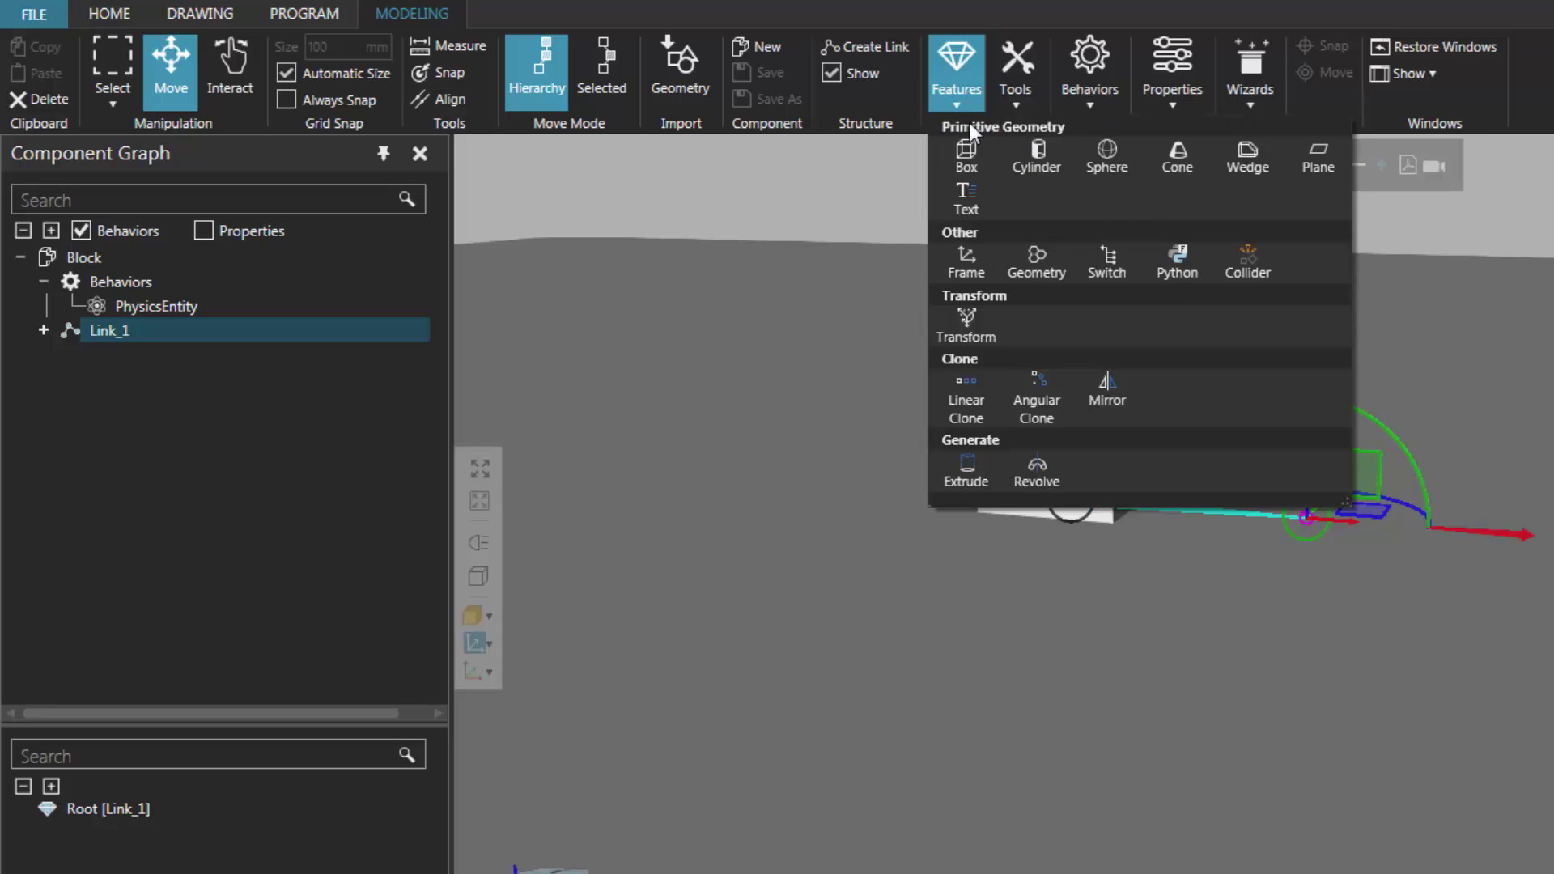
{"action": "left_click", "coordinate": [1178, 155]}
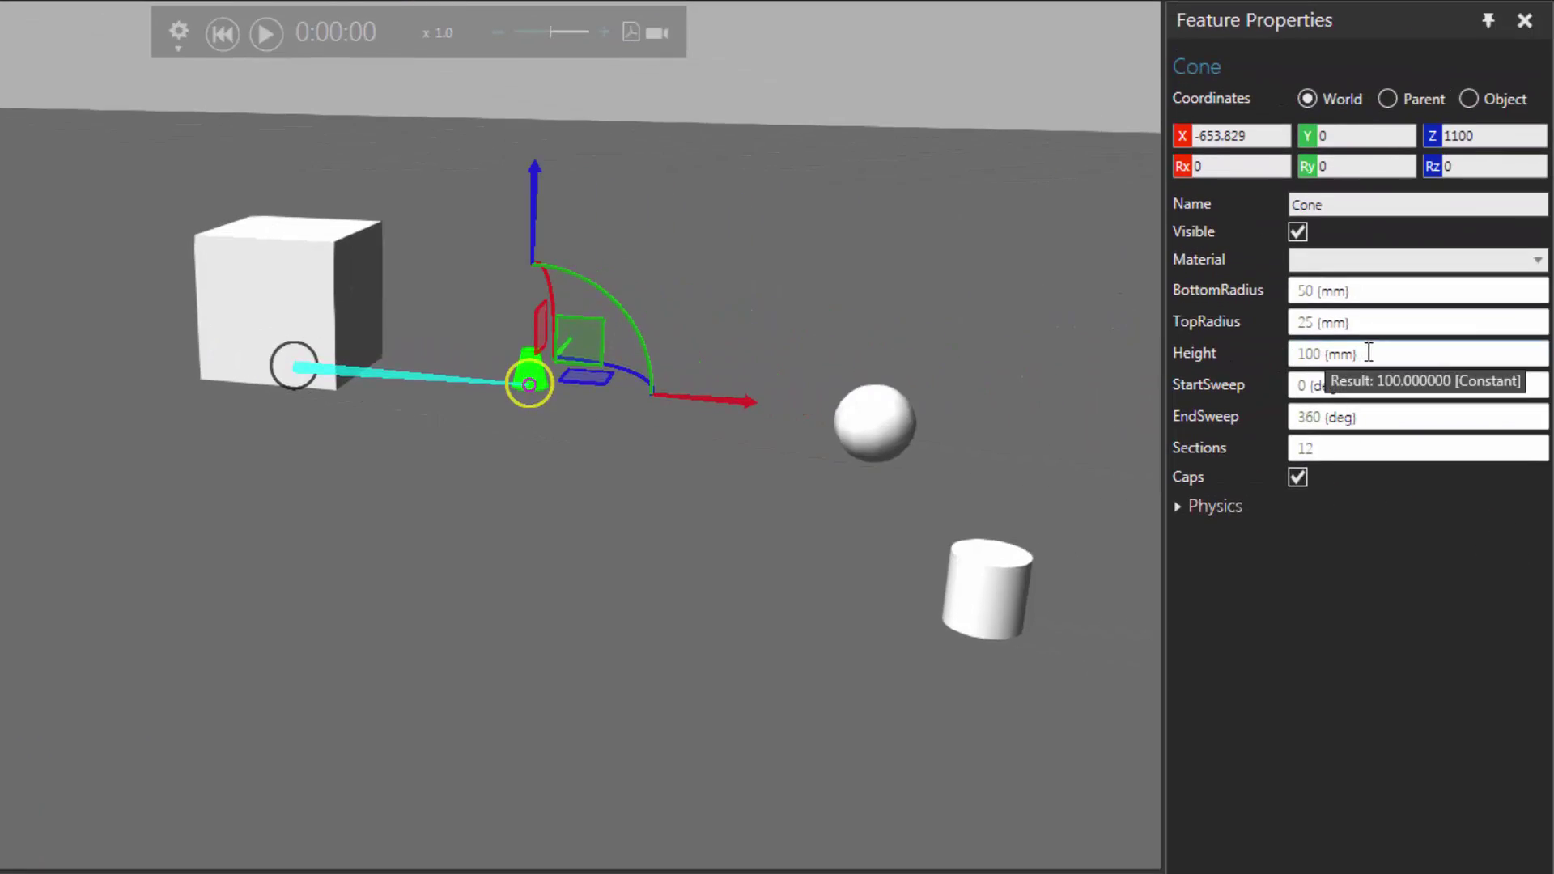
{"action": "left_click", "coordinate": [1359, 354]}
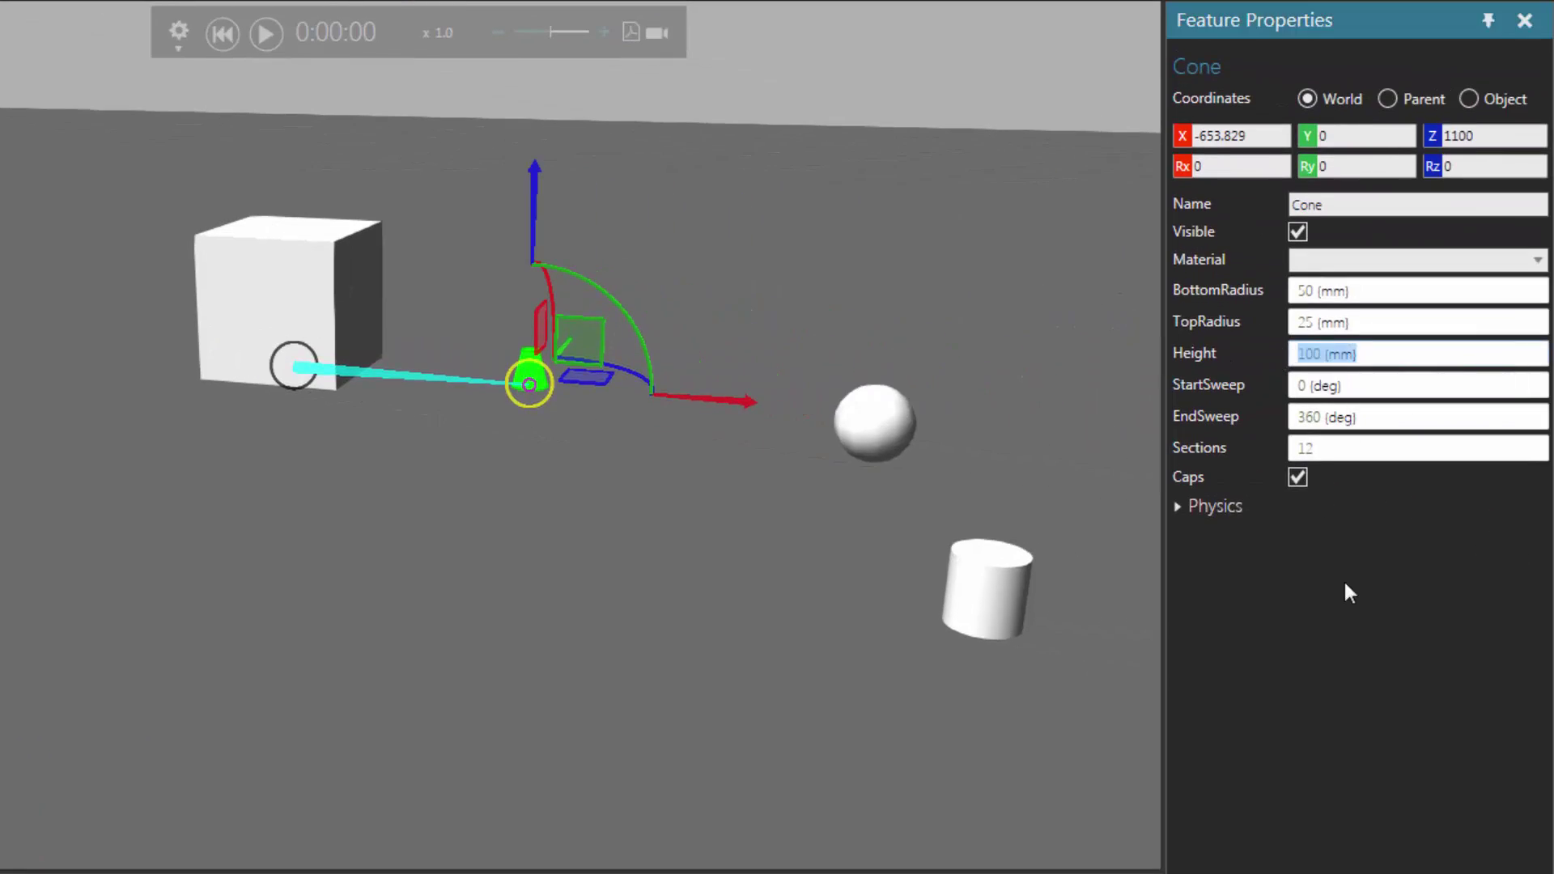
{"action": "type", "text": "200"}
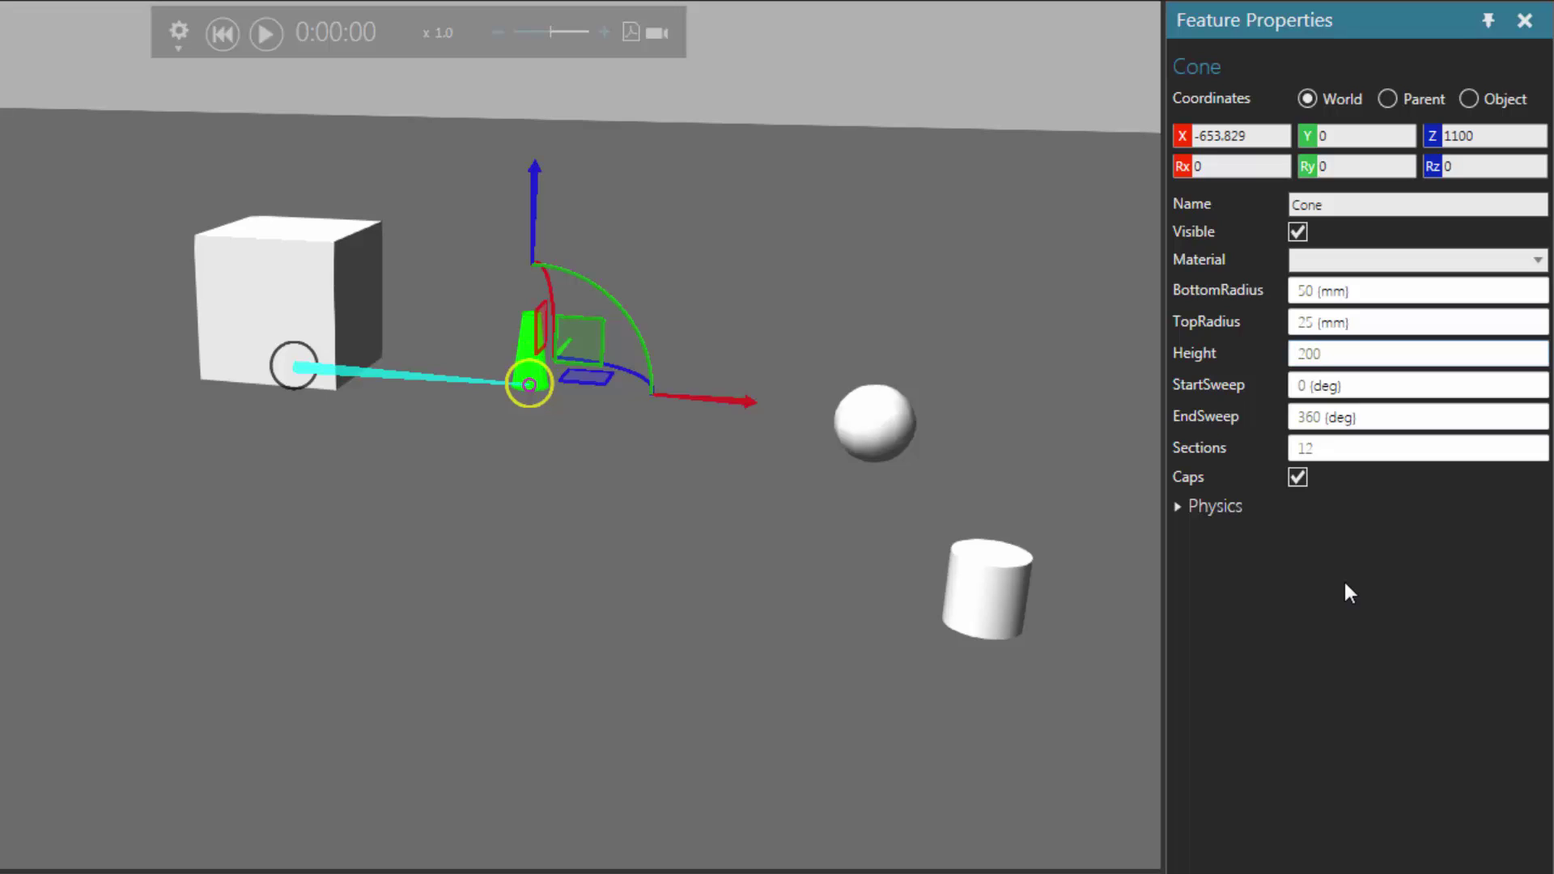
{"action": "key", "text": "Home"}
{"action": "key", "text": "Right"}
{"action": "key", "text": "BackSpace"}
{"action": "type", "text": "5"}
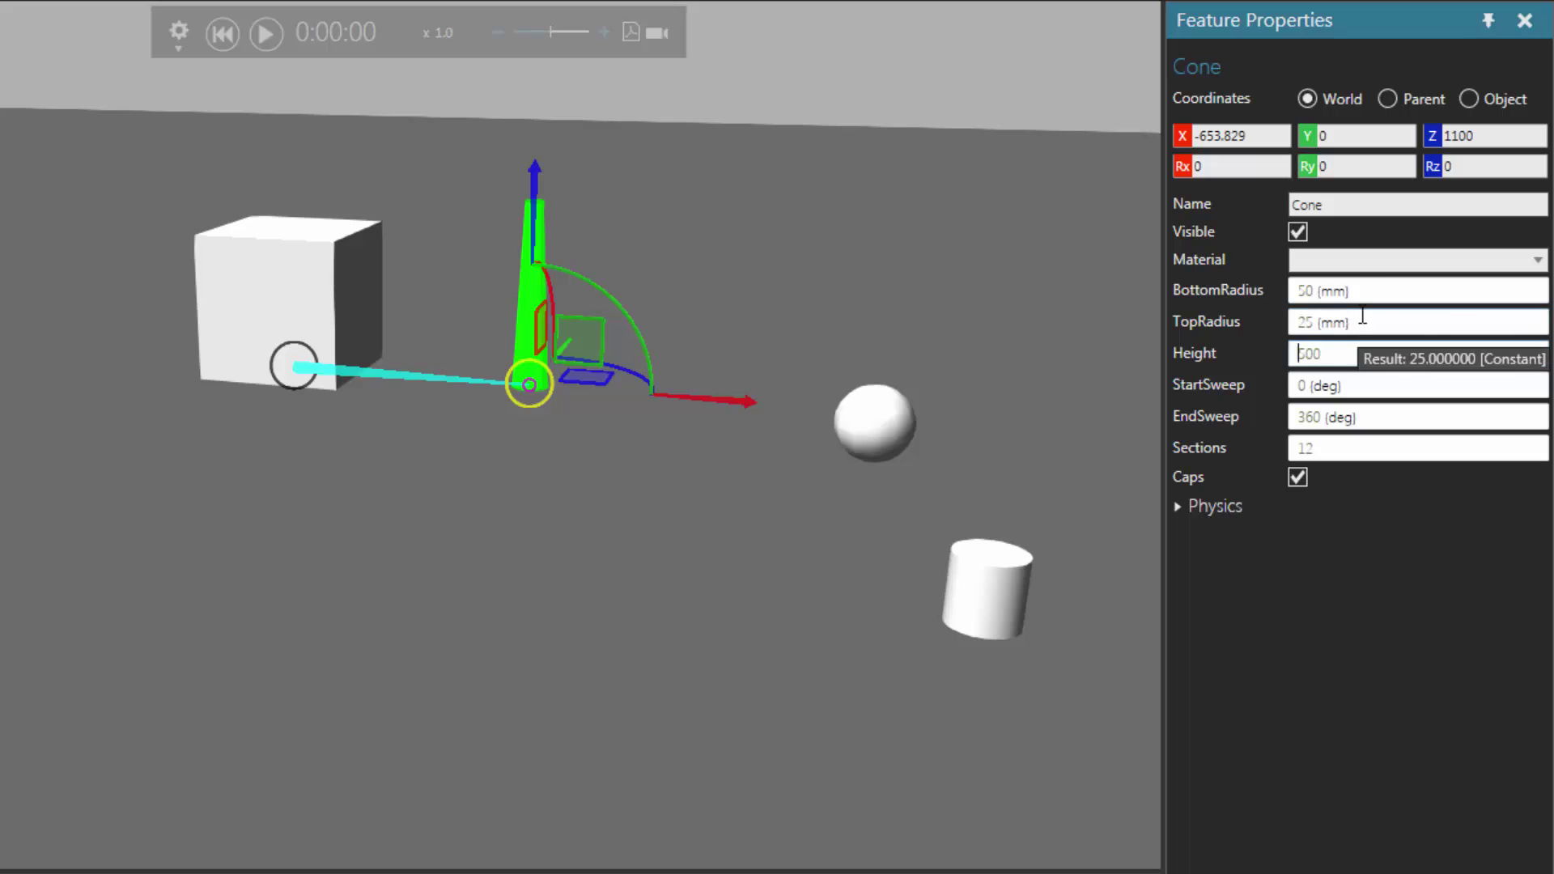
Set the cone's bottom radius to 300 mm
{"action": "left_click", "coordinate": [1366, 289]}
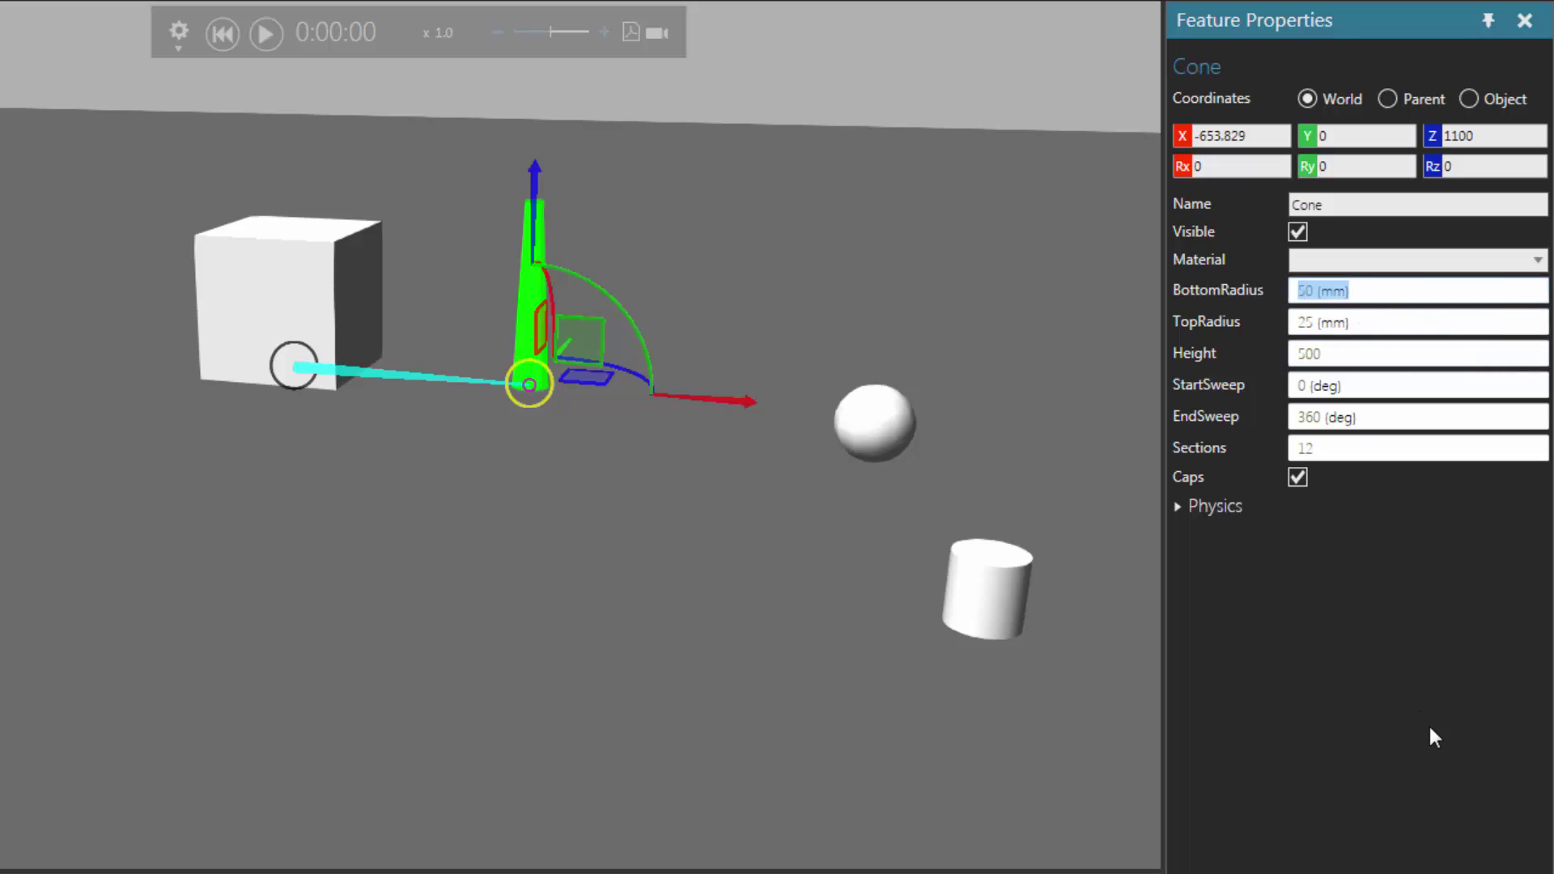
{"action": "type", "text": "300"}
{"action": "key", "text": "Return"}
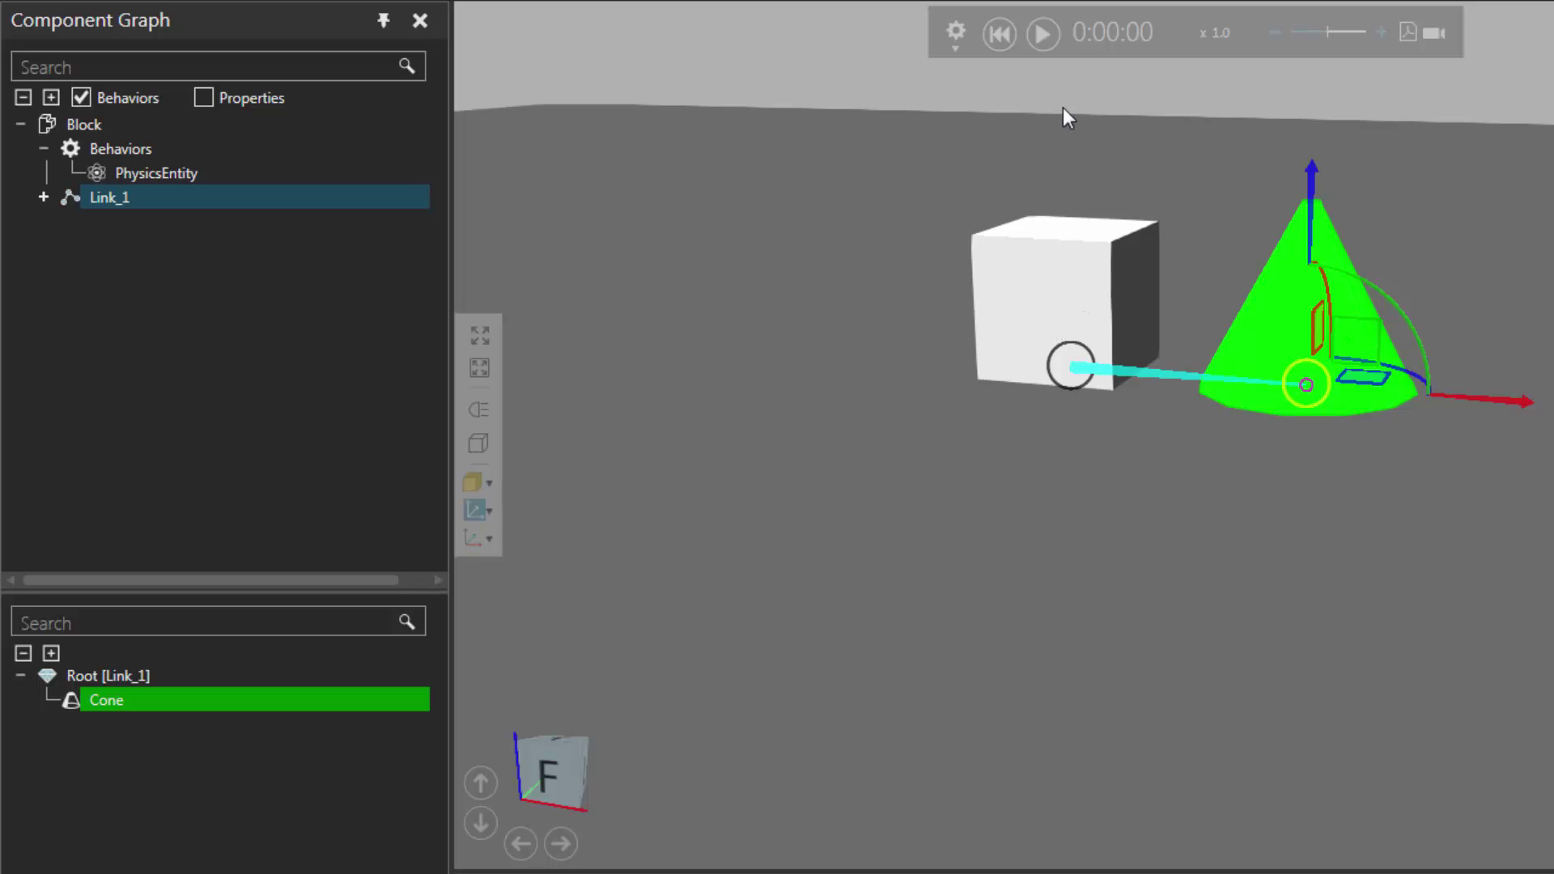
Simulate the block with the cone in its link, observe how both behave, and reset the simulation
{"action": "left_click", "coordinate": [1044, 35]}
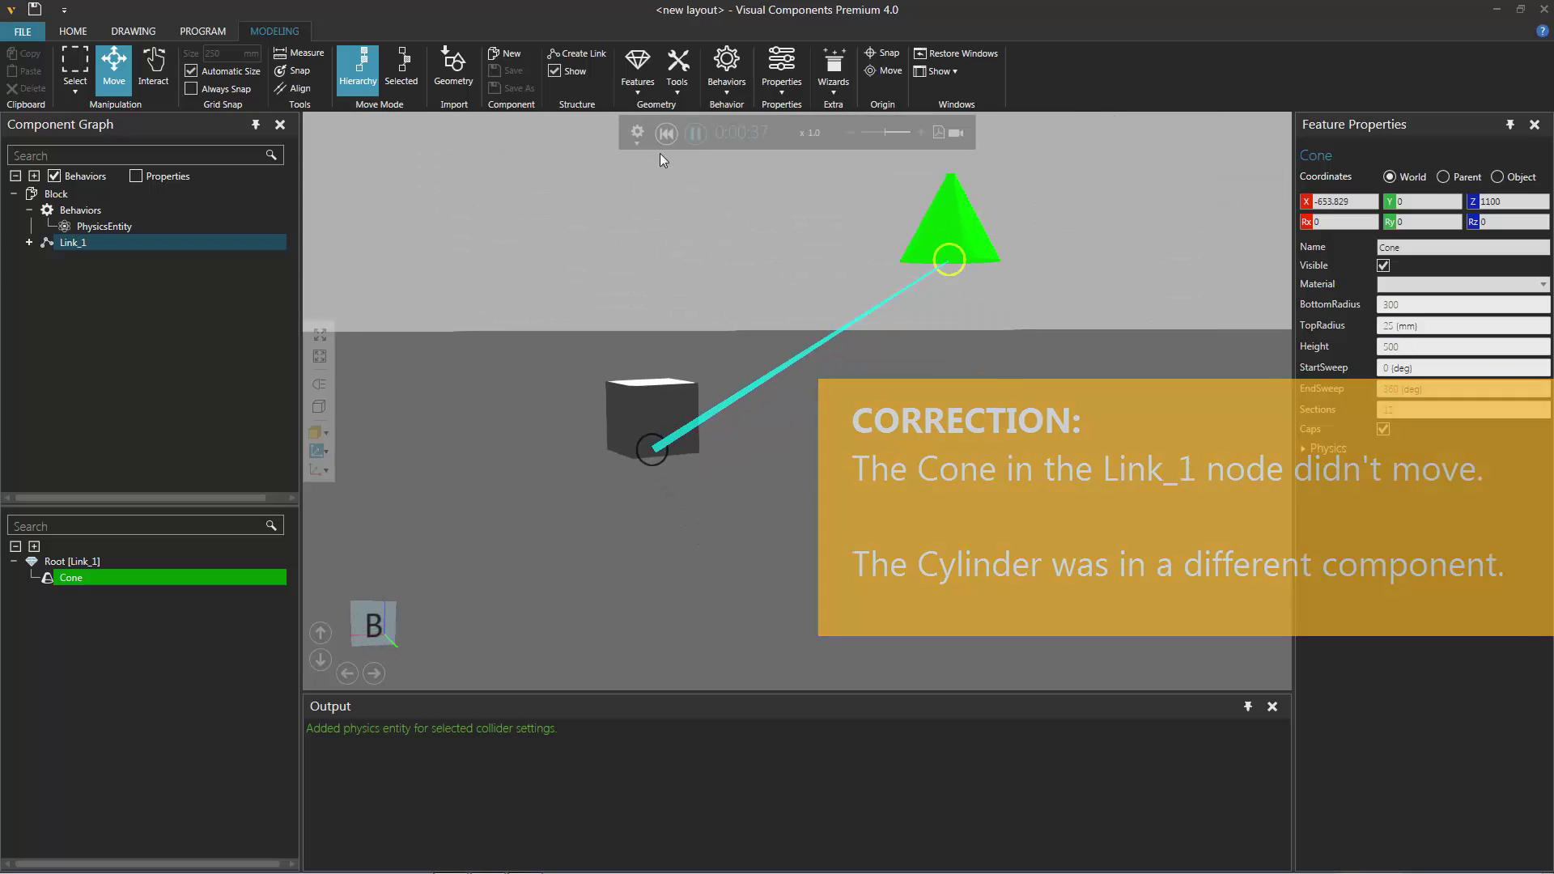
{"action": "left_click", "coordinate": [694, 133]}
{"action": "left_click", "coordinate": [666, 133]}
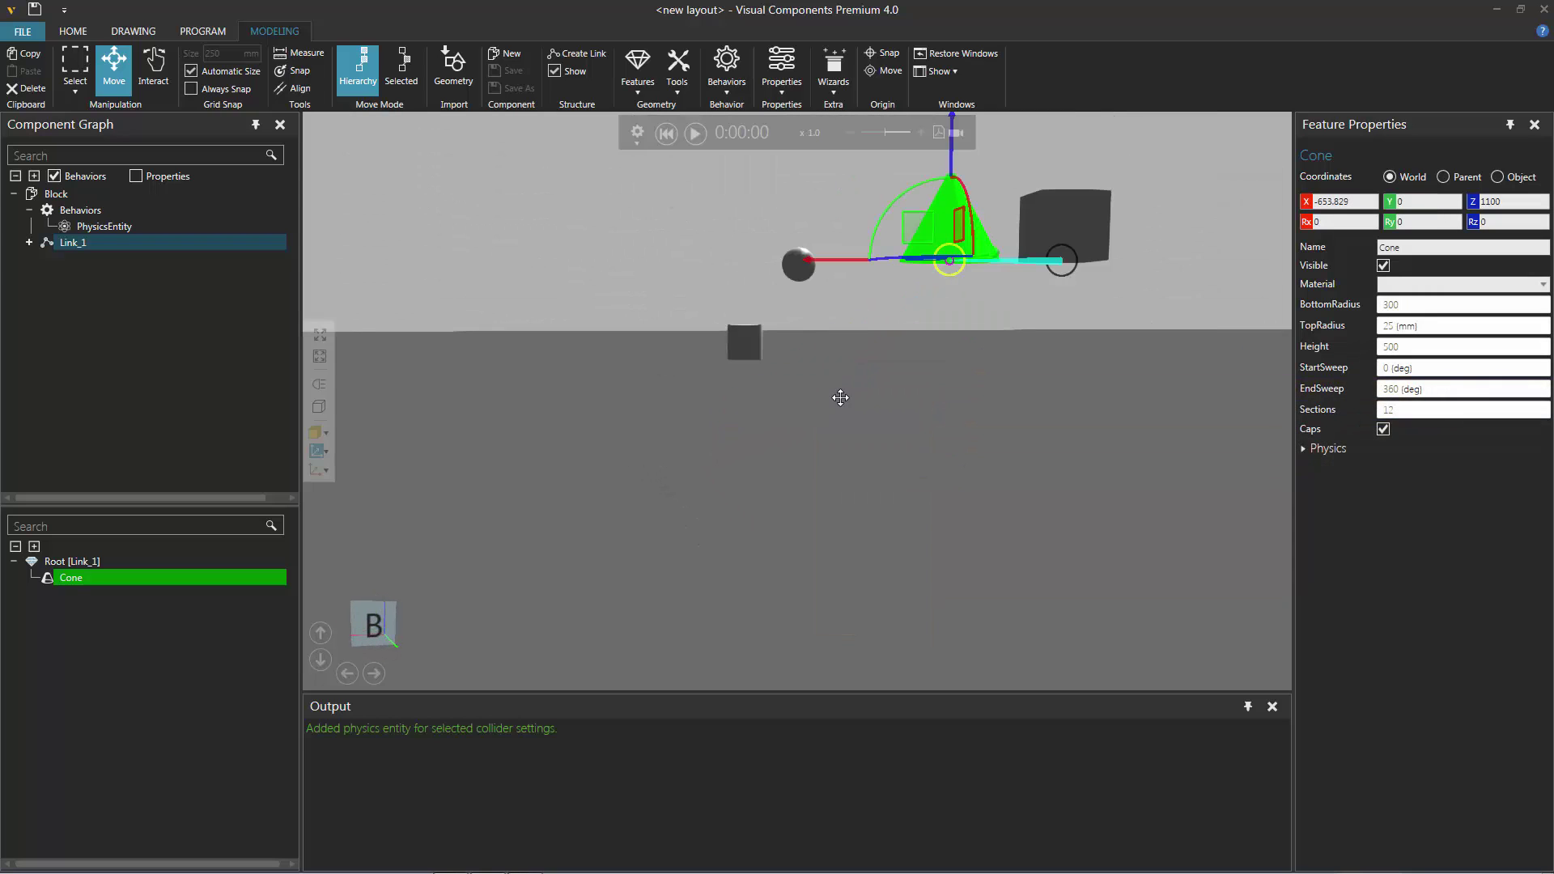
{"action": "right_click_drag", "start_coordinate": [840, 397], "coordinate": [894, 526]}
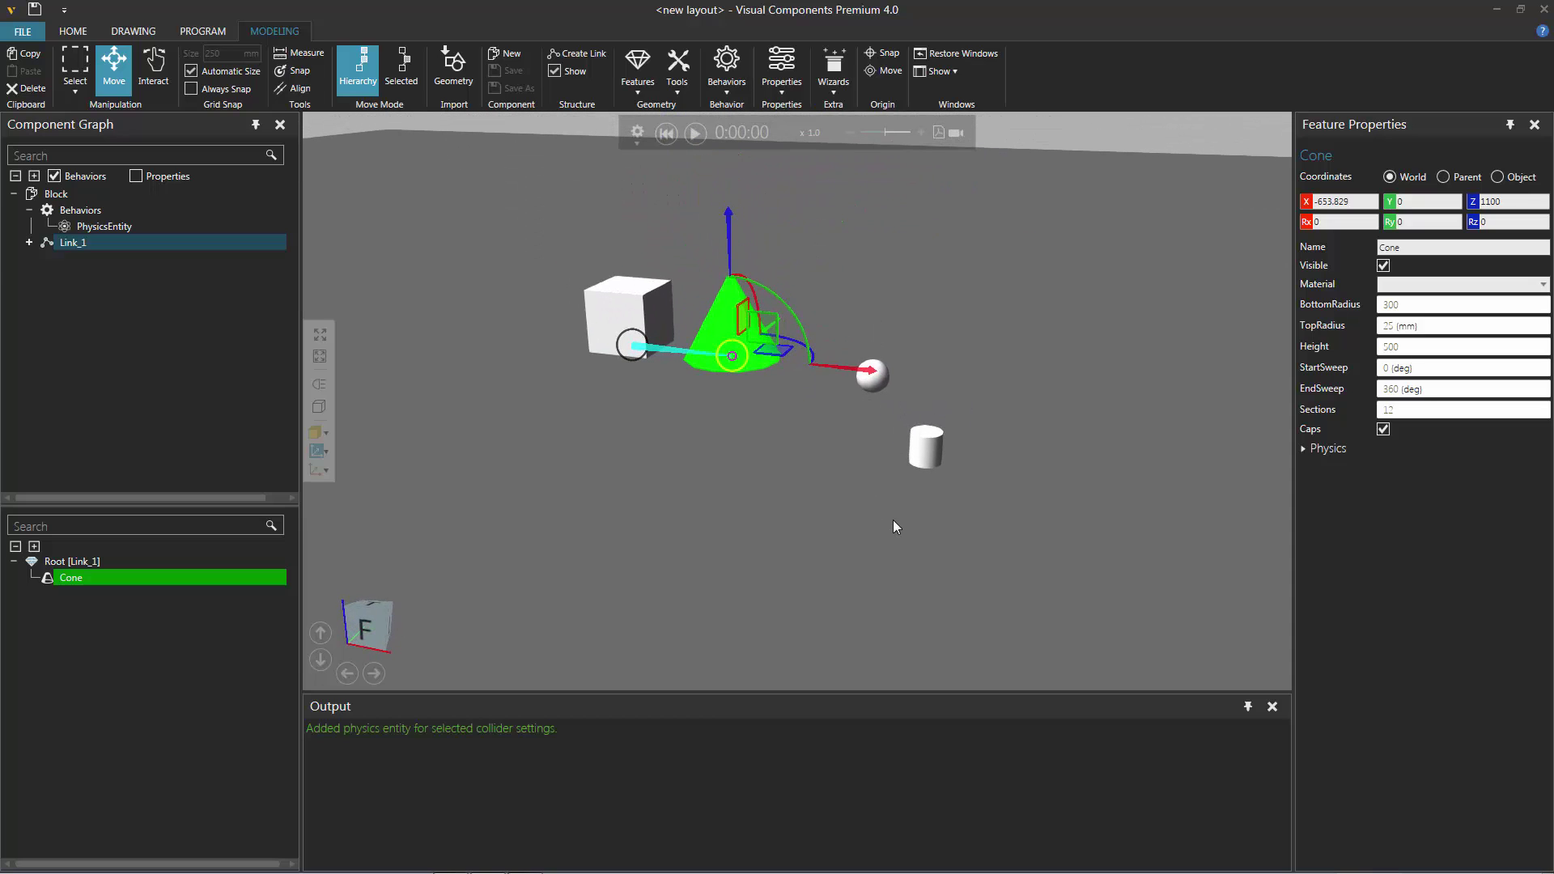